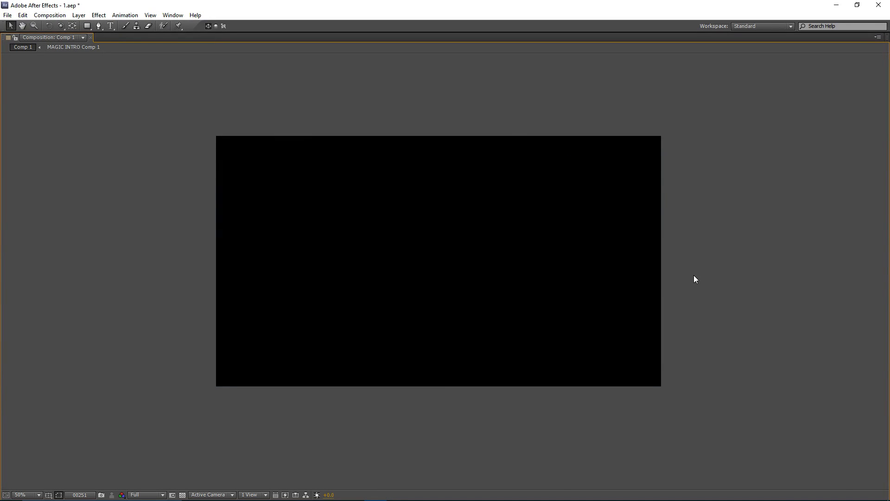
Scrub through the finished Magic Intro animation in Comp 1 to examine the particle trail, title reveal and floor.
key(space)
key(grave)
drag(350, 388, 444, 385)
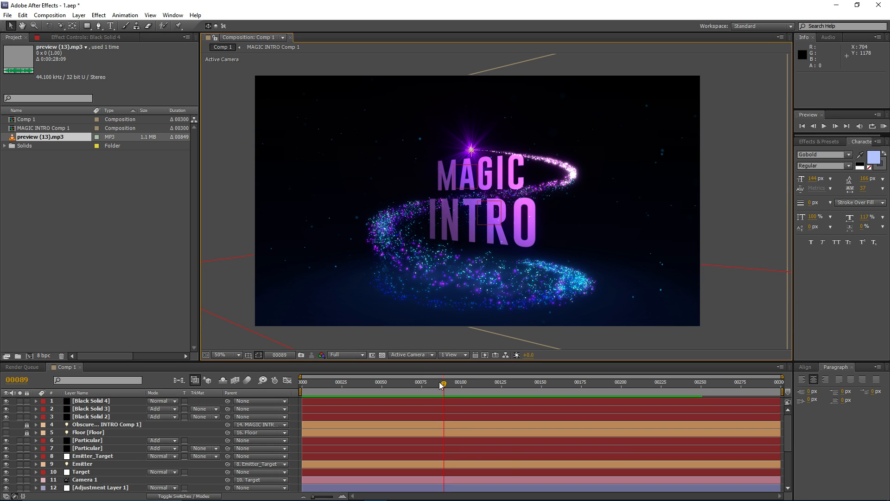
drag(441, 384, 513, 383)
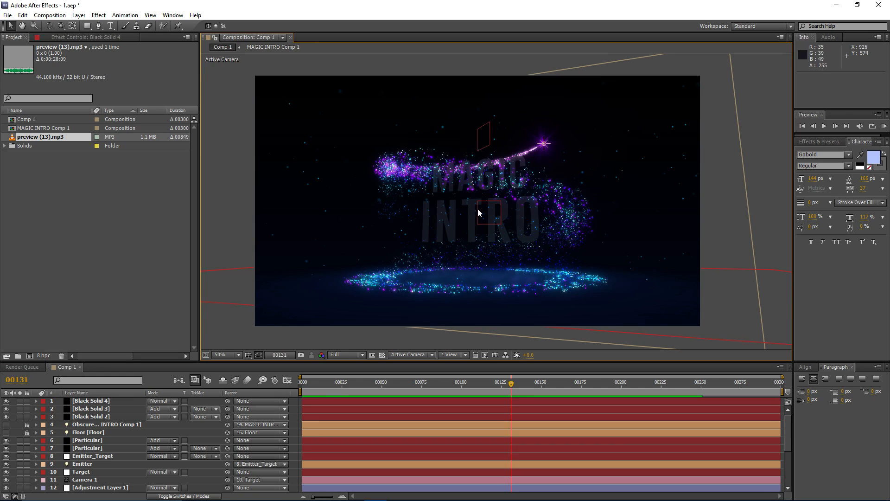
drag(505, 180, 504, 181)
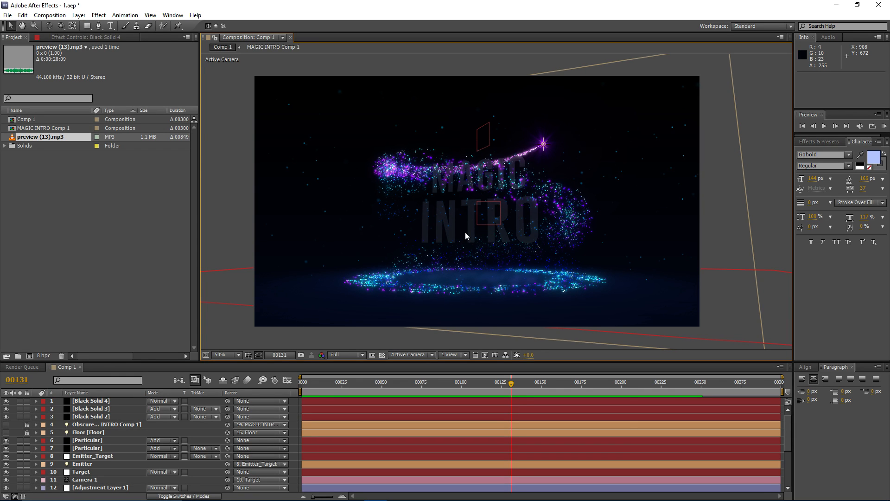
mouse_move(473, 195)
mouse_down()
mouse_move(465, 204)
mouse_move(480, 203)
mouse_up()
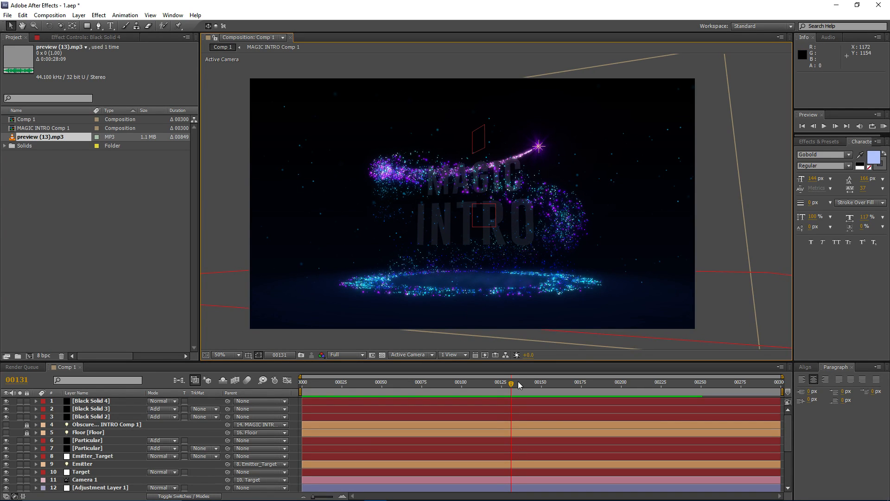
mouse_move(518, 381)
mouse_down()
mouse_move(367, 392)
mouse_move(533, 389)
mouse_up()
mouse_move(476, 214)
mouse_down()
mouse_move(480, 203)
mouse_move(469, 202)
mouse_up()
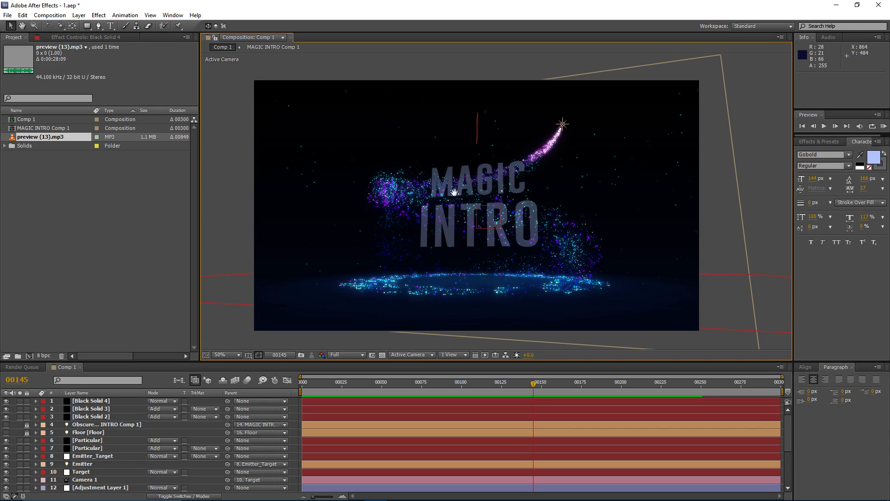
drag(455, 194, 454, 193)
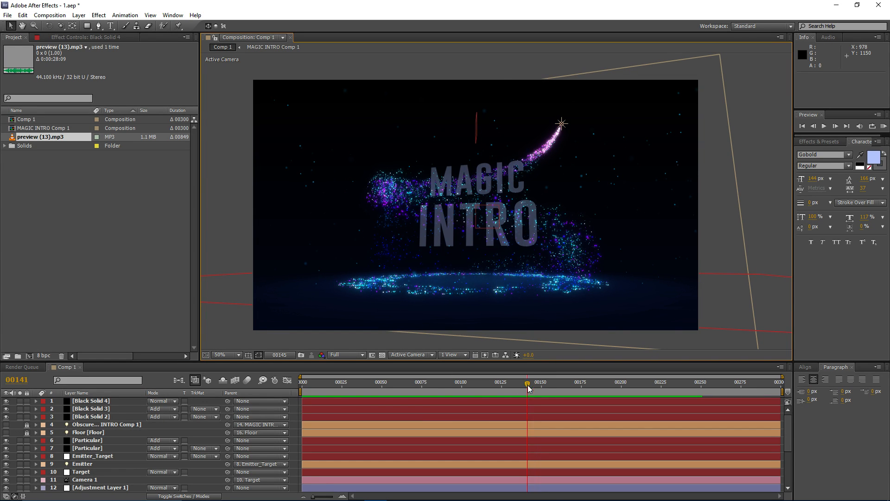
drag(533, 384, 607, 388)
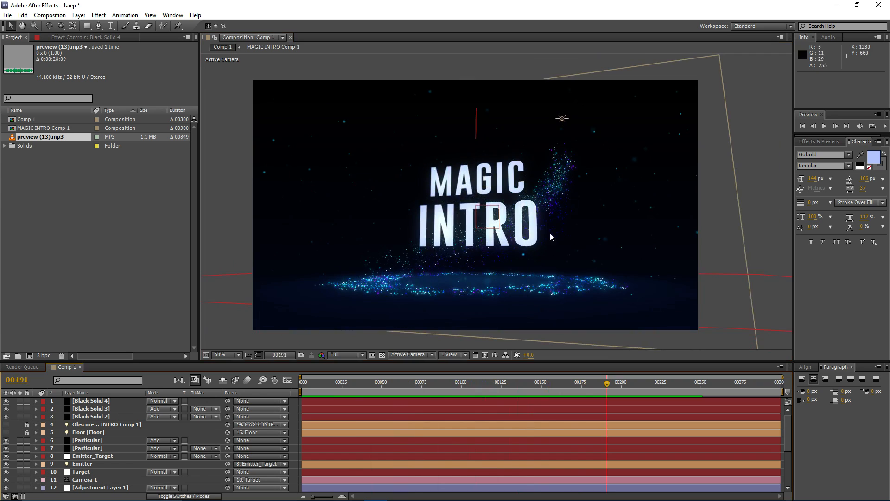
Start a new, empty project in place of the finished one.
click(22, 15)
mouse_move(8, 14)
mouse_move(33, 25)
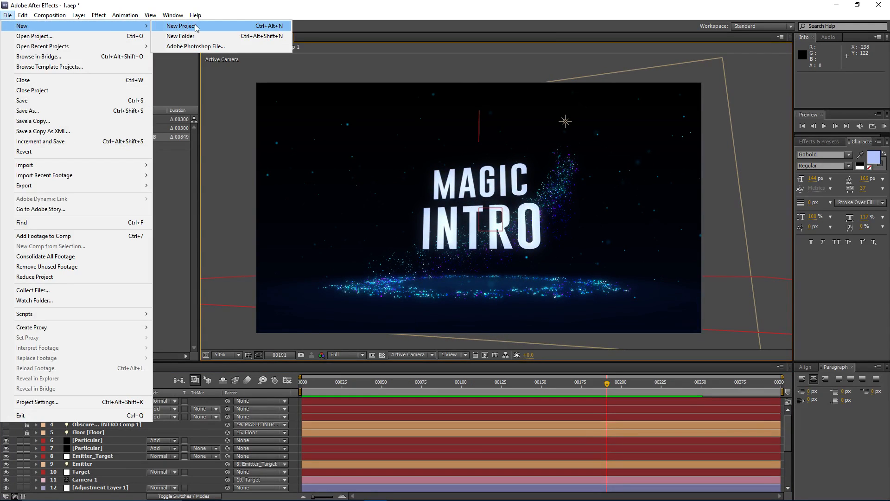
click(200, 27)
key(Return)
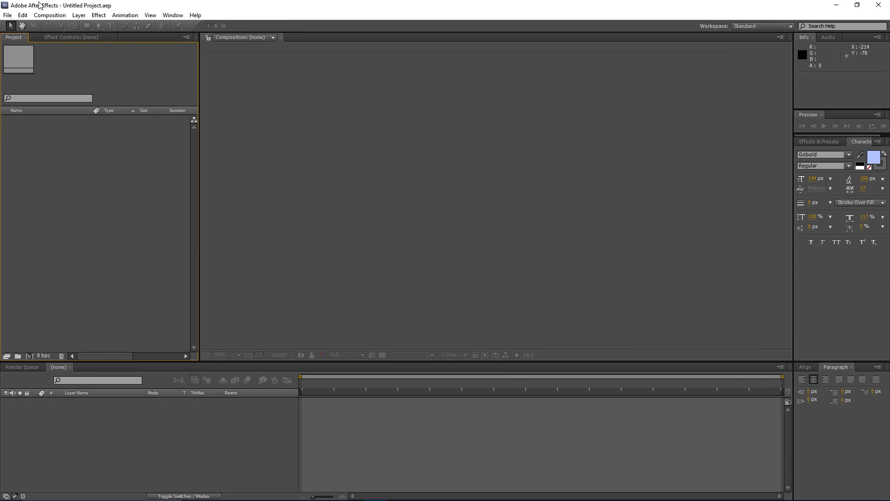
Create a new composition with a width of 1280 px and a height of 720 px.
click(54, 15)
click(58, 26)
click(158, 177)
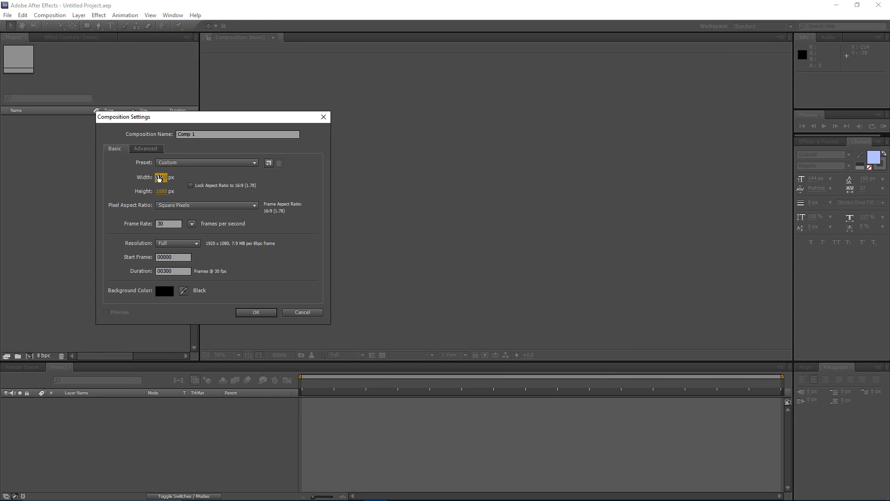
text(1280)
key(Tab)
text(720)
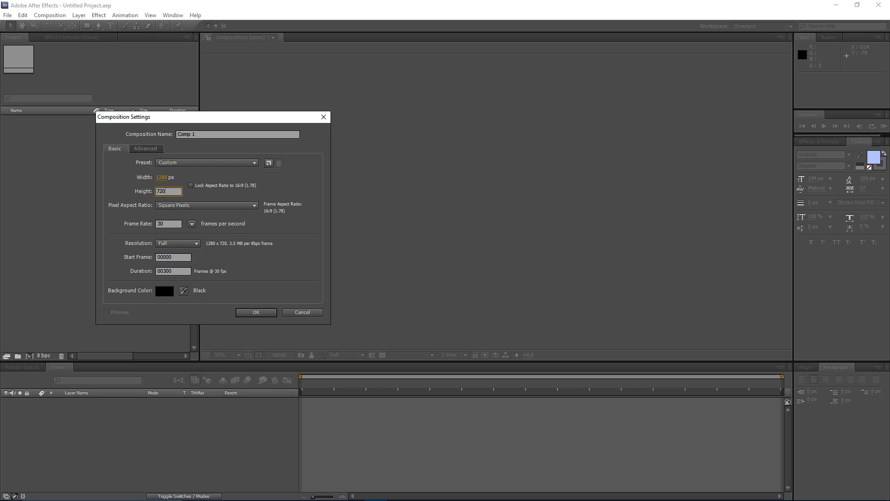
key(Return)
drag(454, 244, 449, 242)
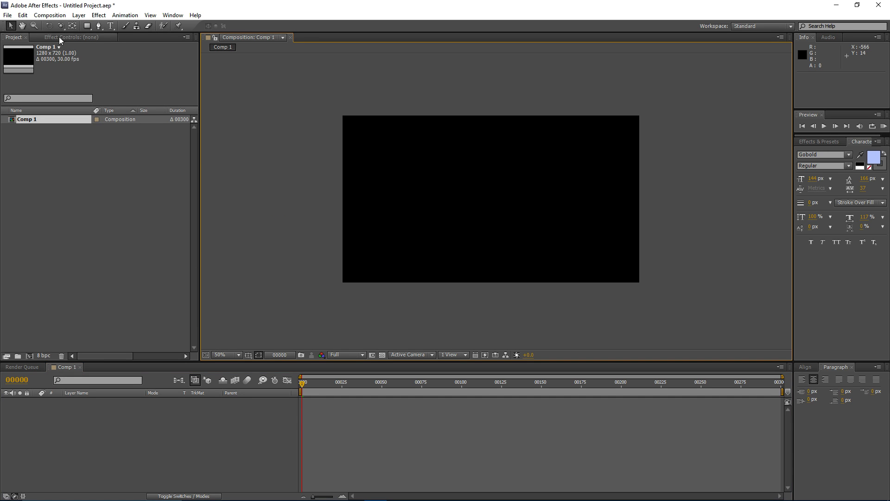
Create a black solid layer named Background at the composition's size.
click(79, 16)
mouse_move(91, 27)
click(260, 36)
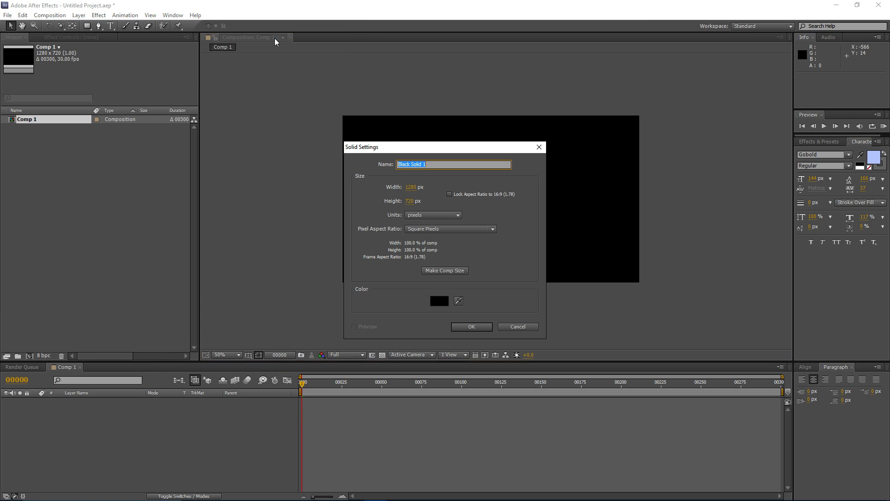
text(Backgro)
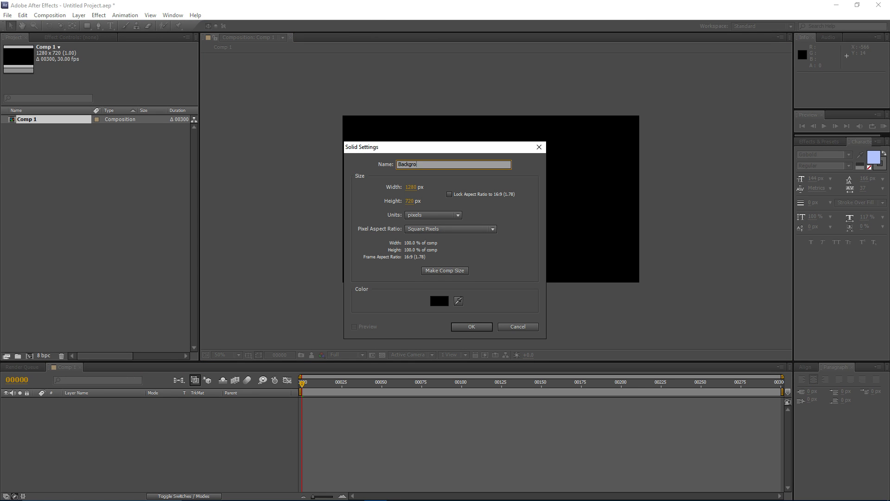
text(und)
key(Return)
Apply a Ramp effect to the Background layer and set its end color to dark blue 0A1627.
click(99, 15)
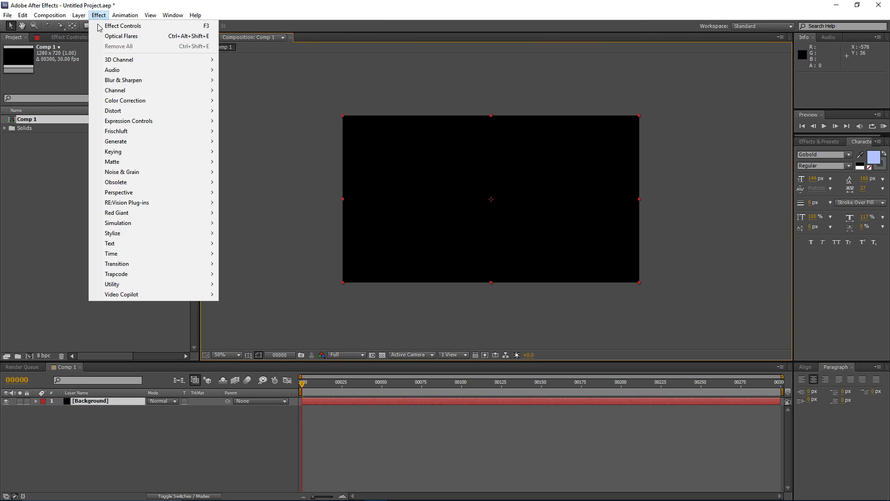
mouse_move(134, 141)
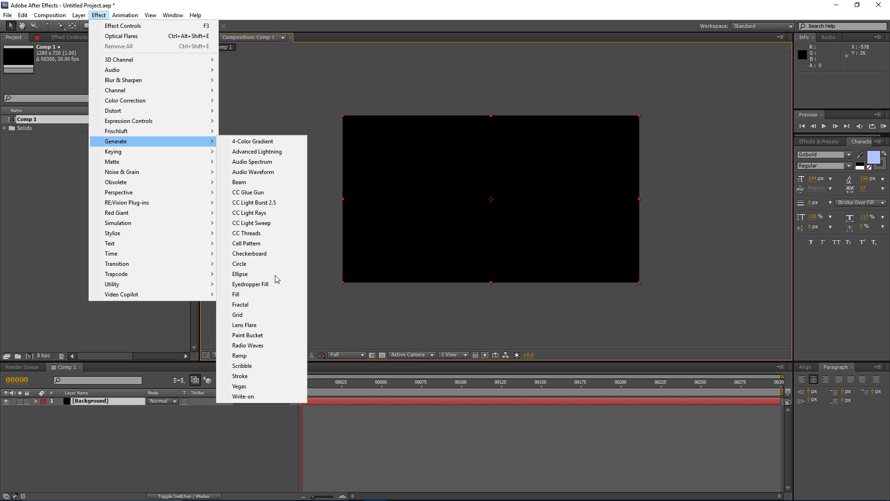
click(254, 361)
click(112, 87)
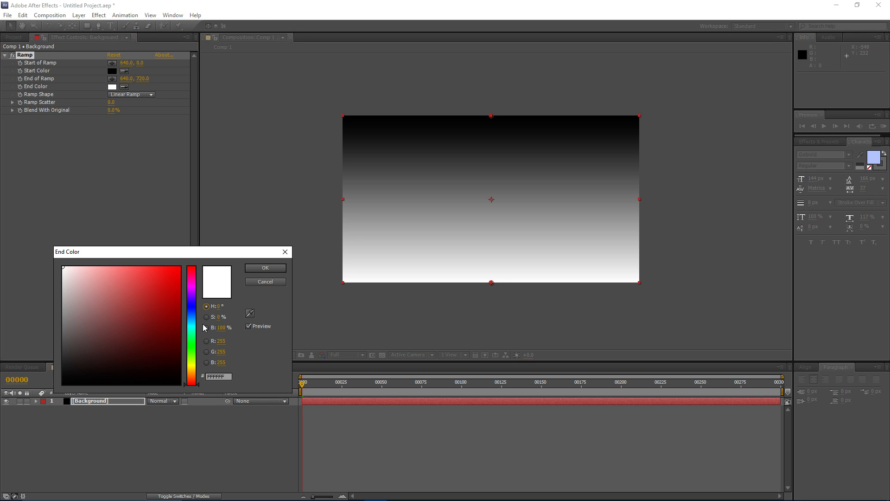
mouse_move(192, 312)
mouse_down()
mouse_move(174, 268)
mouse_move(142, 351)
mouse_move(132, 356)
mouse_move(148, 367)
mouse_up()
click(153, 341)
click(191, 310)
click(193, 313)
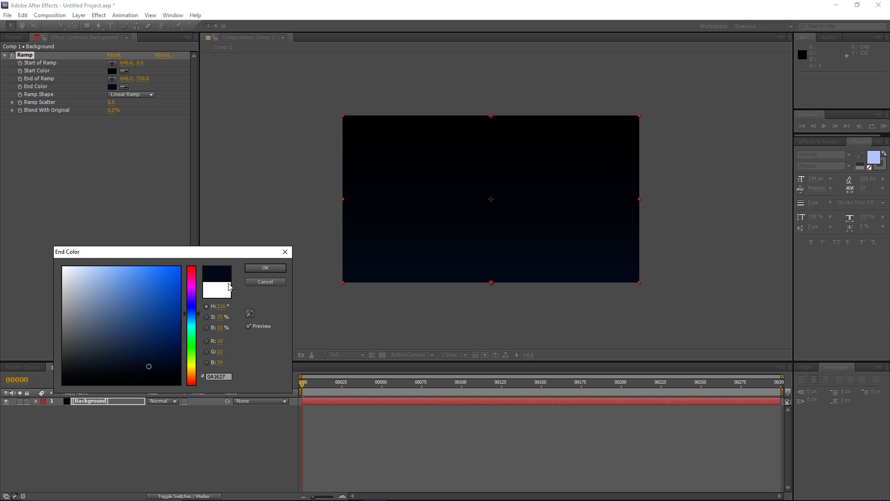
click(266, 267)
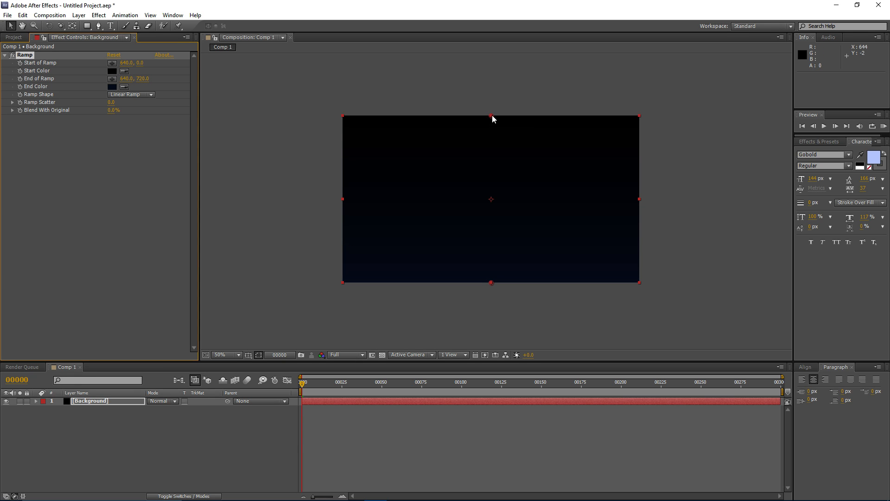
Move the Background ramp's start point above the frame to about 640, -178 and its end point below it to about 640, 814.
drag(492, 115, 491, 75)
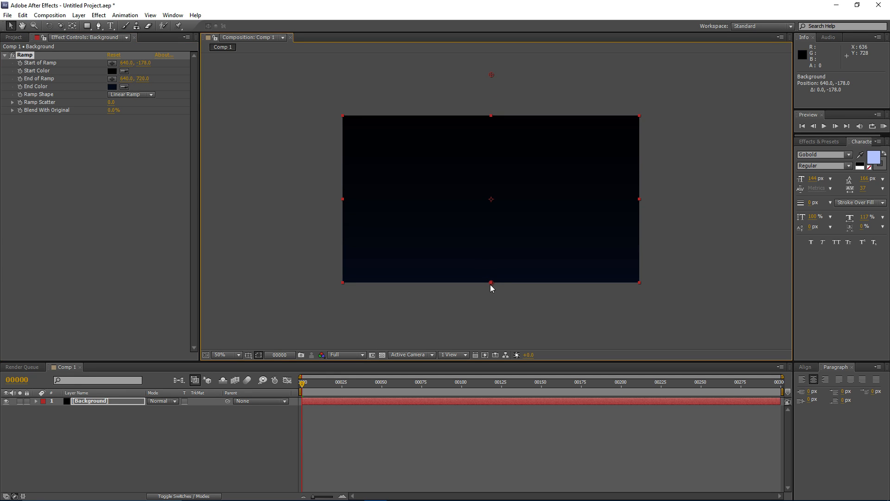
drag(491, 284, 491, 307)
scroll(454, 244, up, 3)
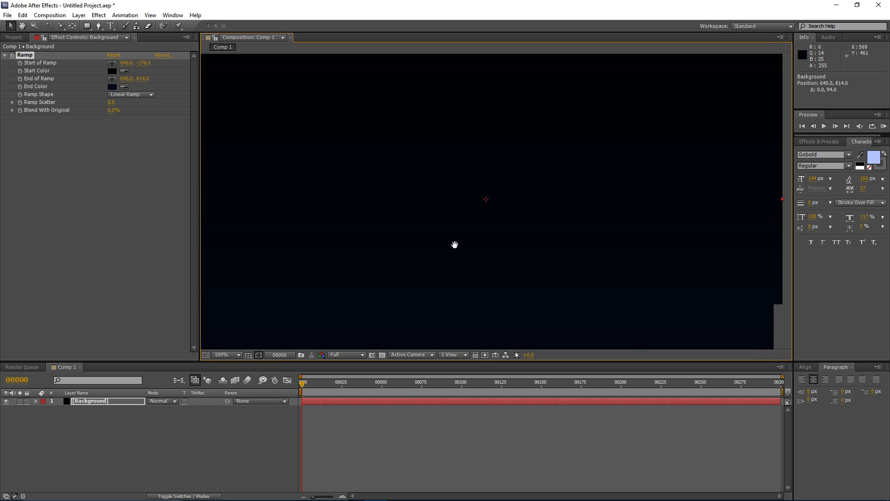
scroll(459, 242, down, 3)
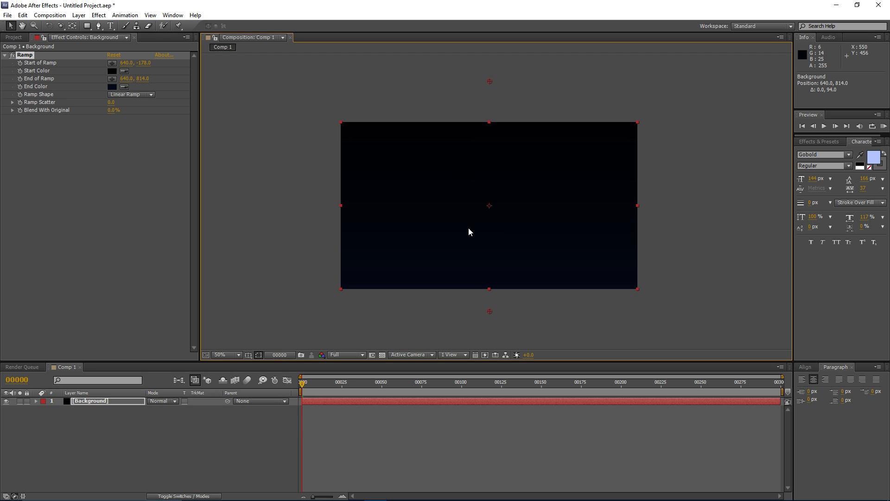
drag(468, 227, 465, 226)
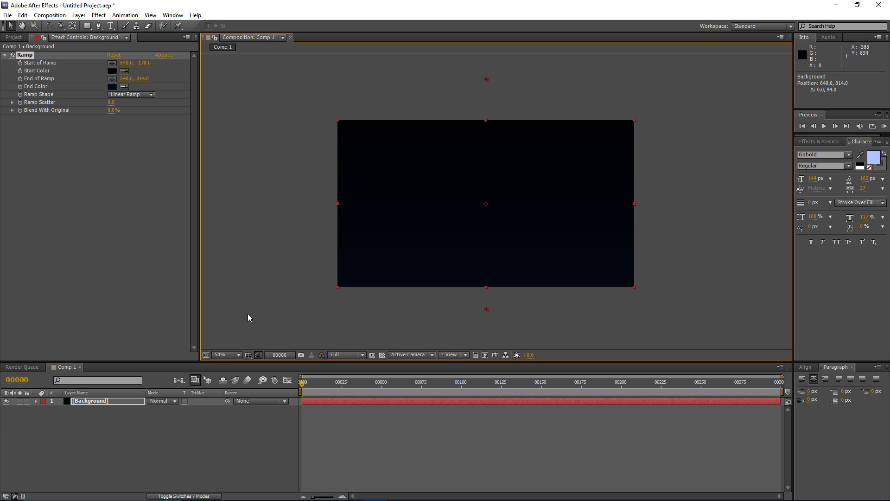
click(369, 433)
Create a second black solid layer named Floor at the composition's size.
click(79, 14)
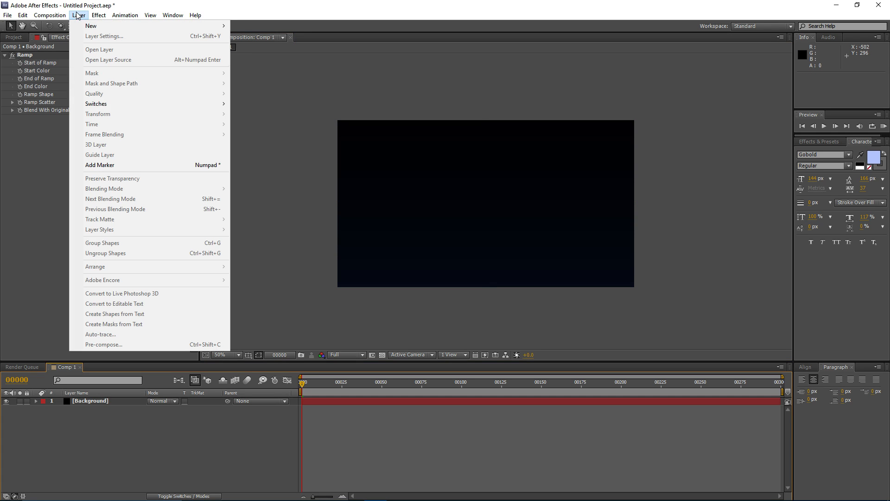
mouse_move(91, 26)
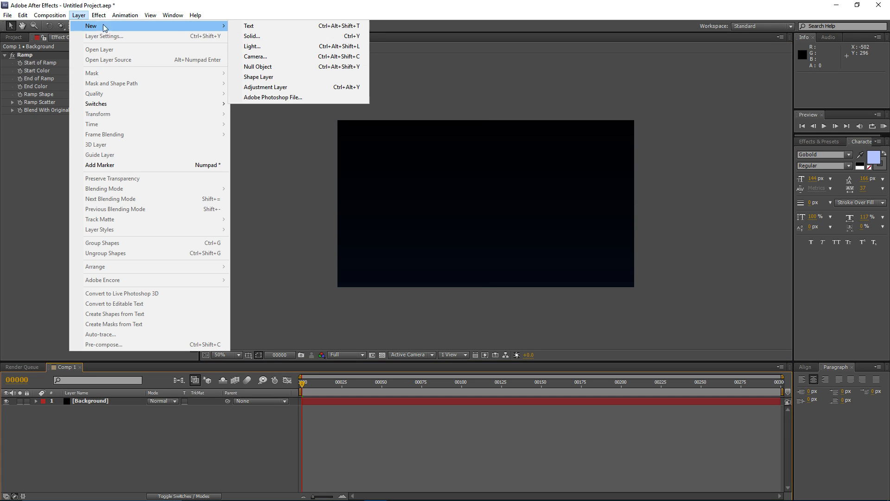
click(295, 39)
text(Floor)
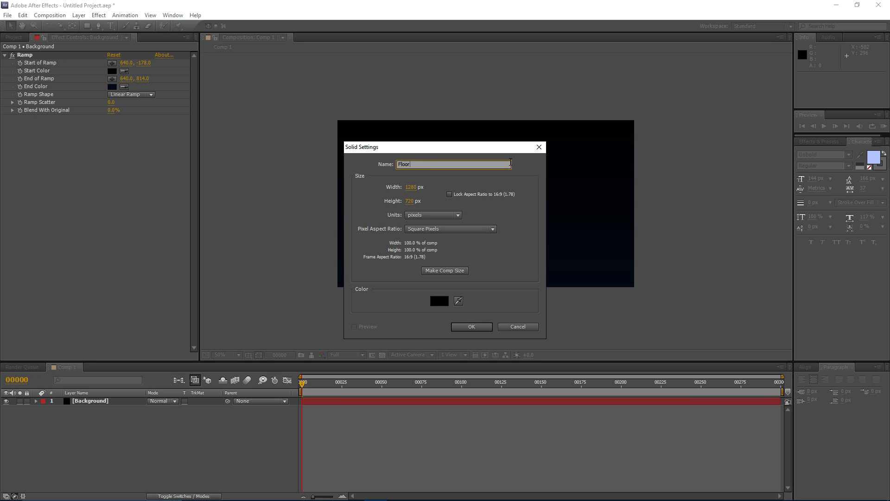
key(Return)
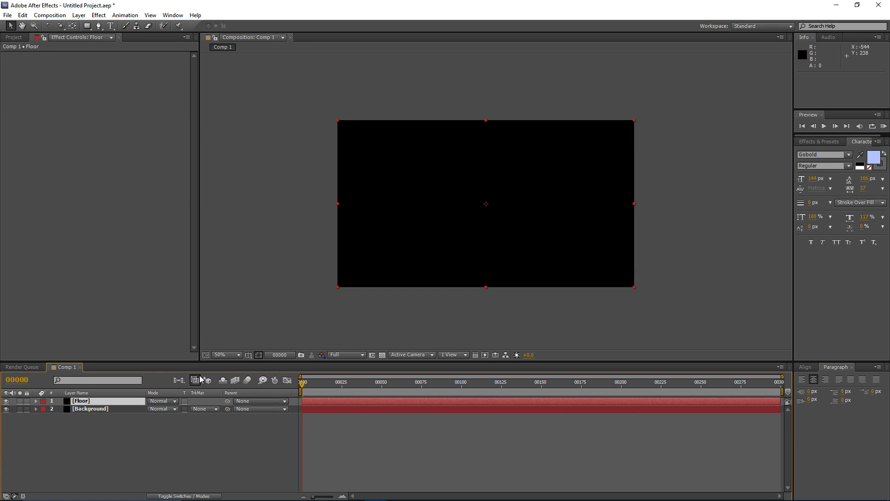
Apply a Ramp effect to the Floor layer and set its ramp shape to Radial Ramp.
click(98, 15)
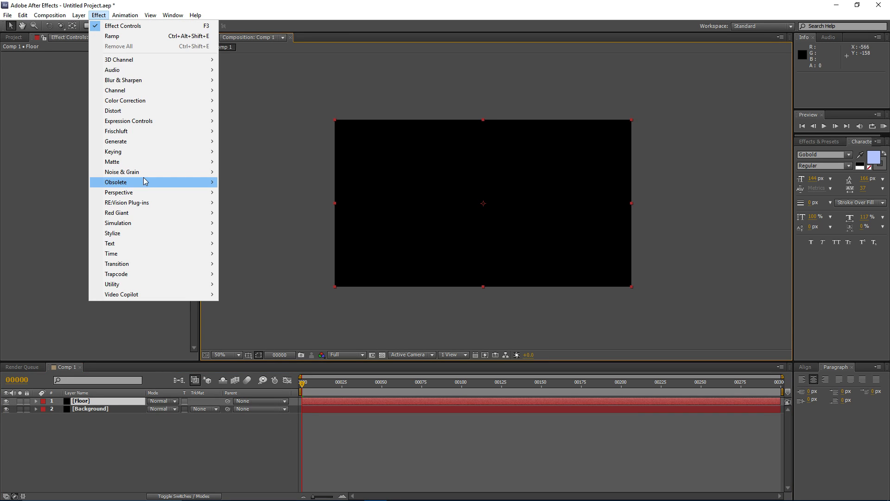
mouse_move(135, 142)
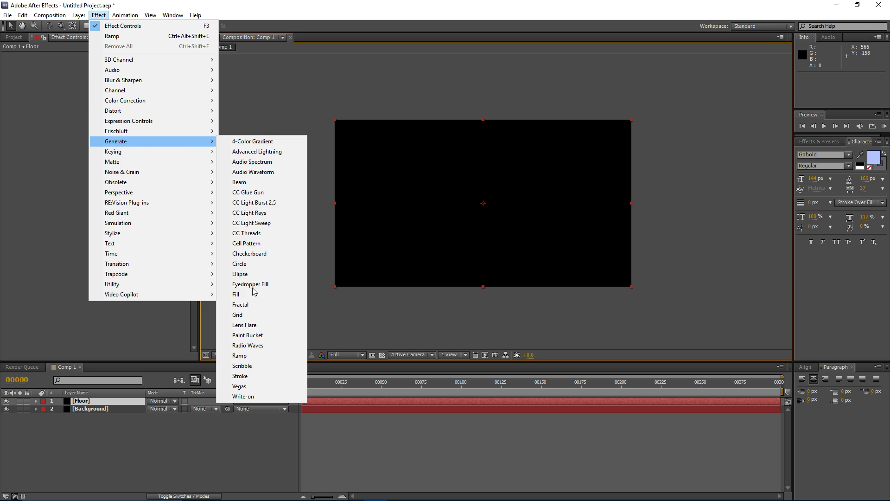
click(257, 356)
click(137, 93)
click(139, 115)
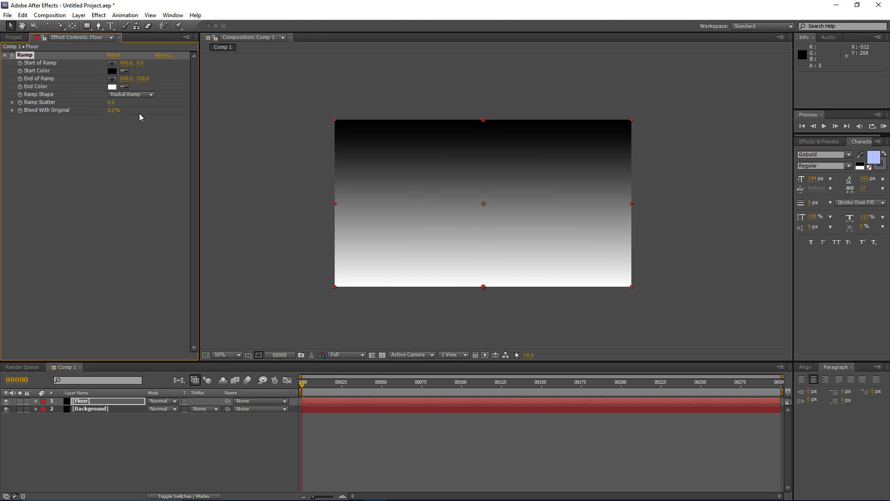
Move the Floor ramp's start point to the middle of the frame, at about 640, 358.
drag(486, 123, 477, 204)
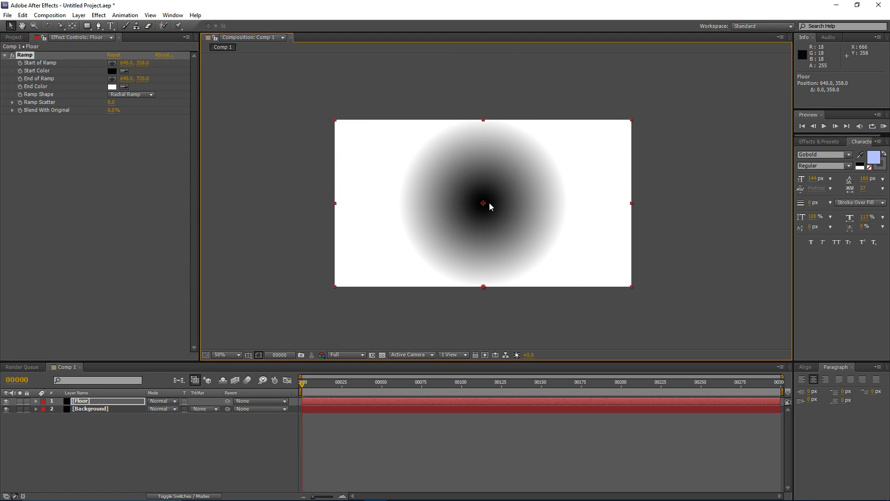
key(slash)
key(comma)
Set the Floor ramp's start color to blue 22437A.
click(112, 72)
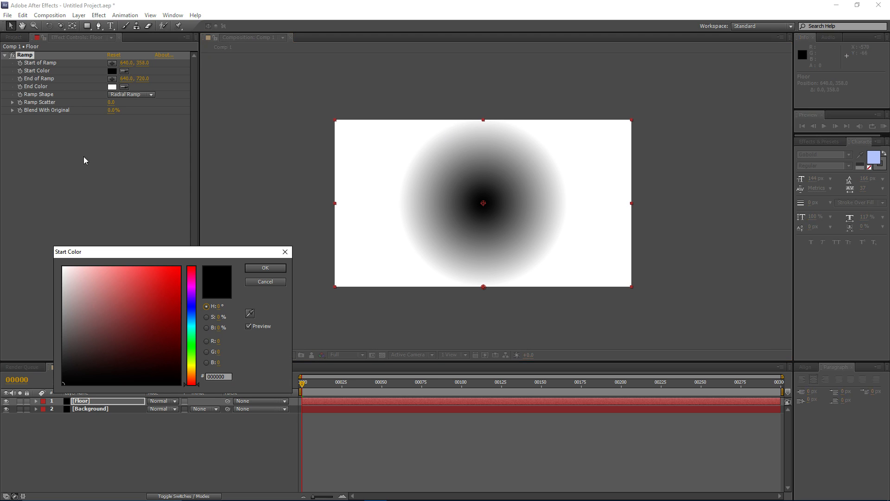
click(190, 310)
mouse_move(110, 349)
mouse_down()
mouse_move(153, 341)
mouse_move(153, 327)
mouse_up()
click(191, 314)
click(144, 328)
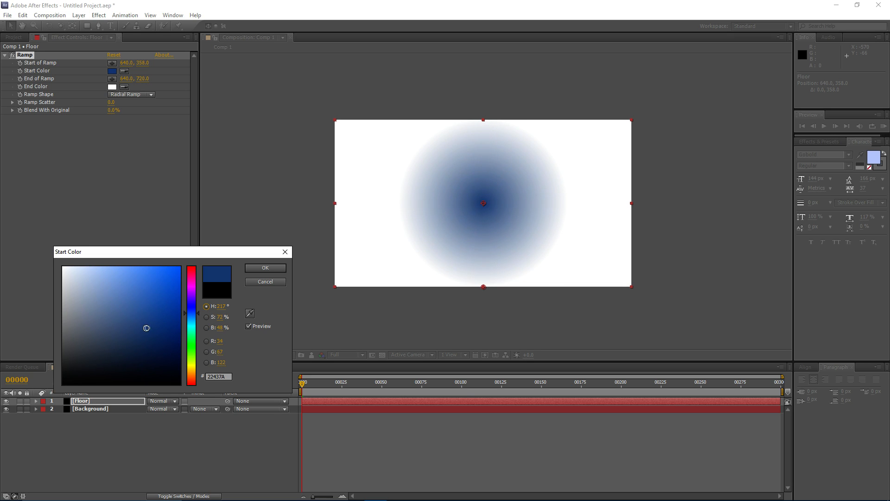
click(255, 269)
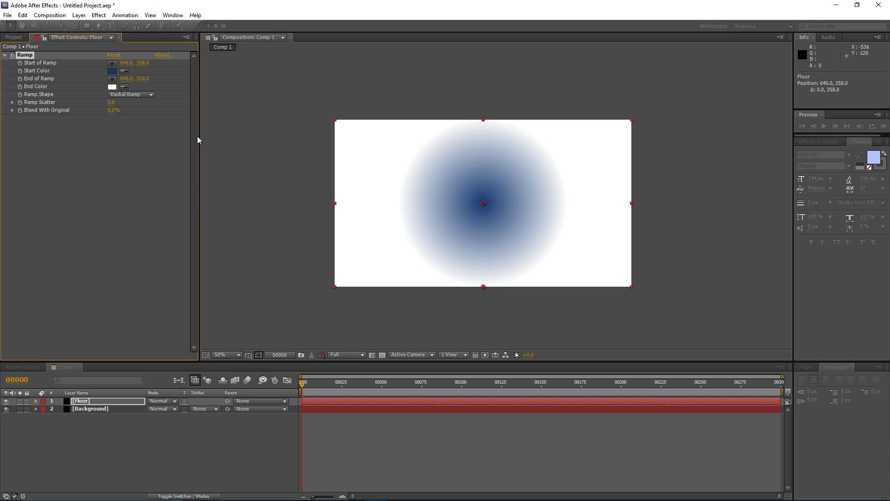
Set the Floor ramp's end color to black.
click(110, 88)
drag(99, 307, 28, 400)
click(266, 267)
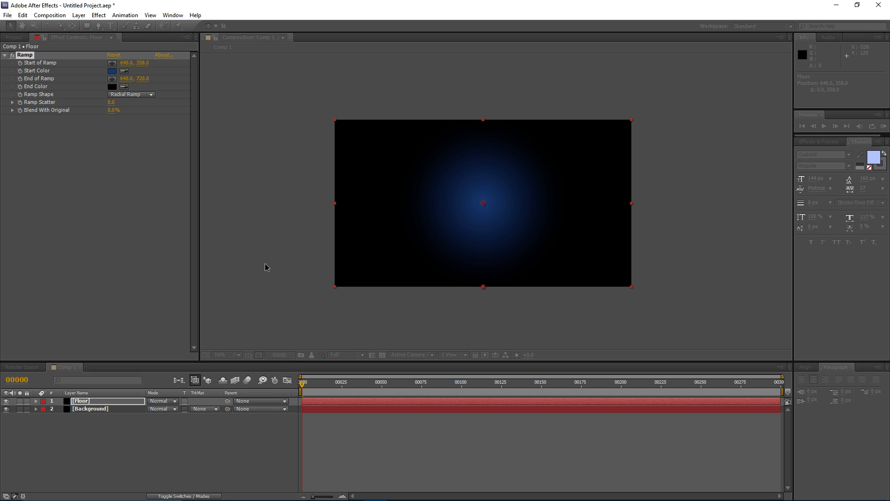
Make the Floor layer 3D and set its blending mode to Screen.
click(102, 400)
key(F4)
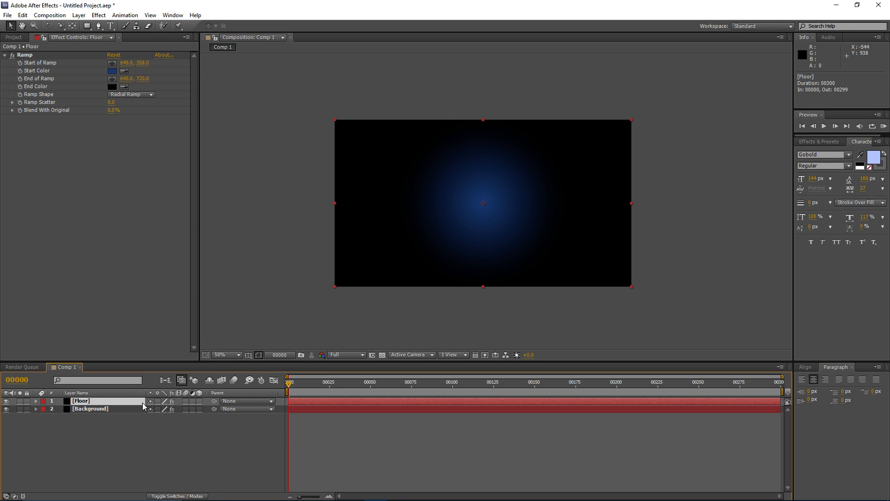
click(200, 401)
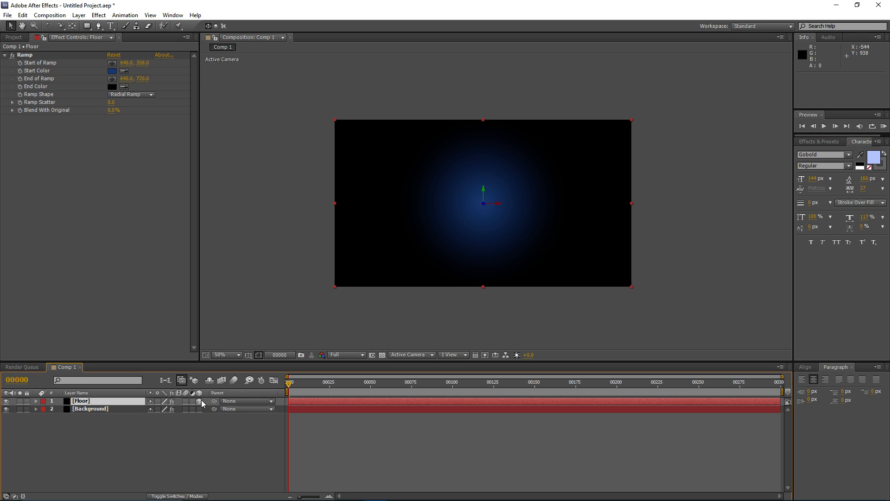
key(F4)
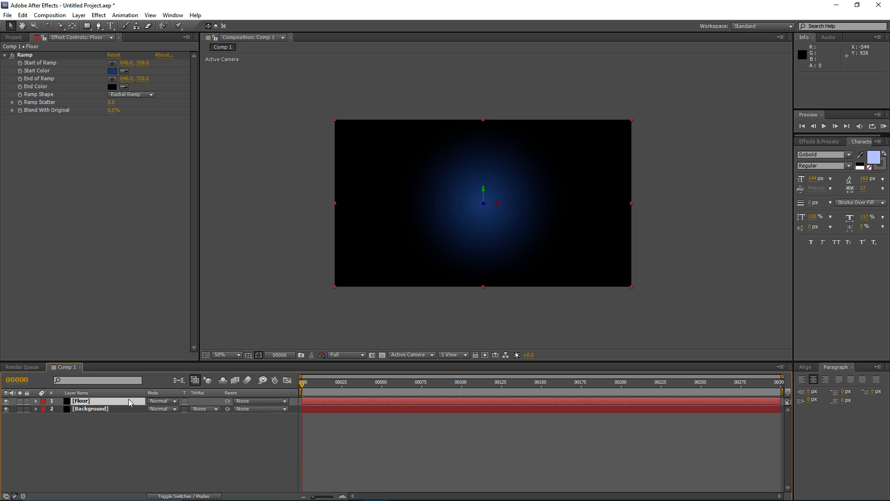
click(172, 401)
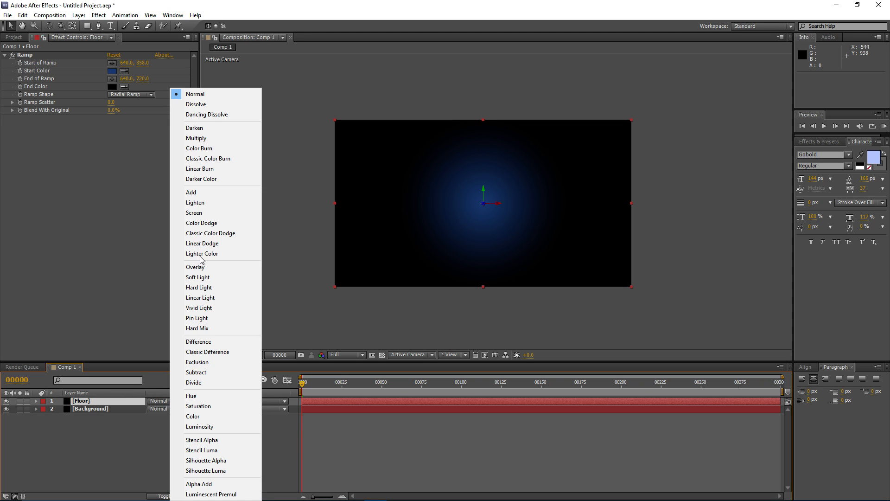
click(195, 212)
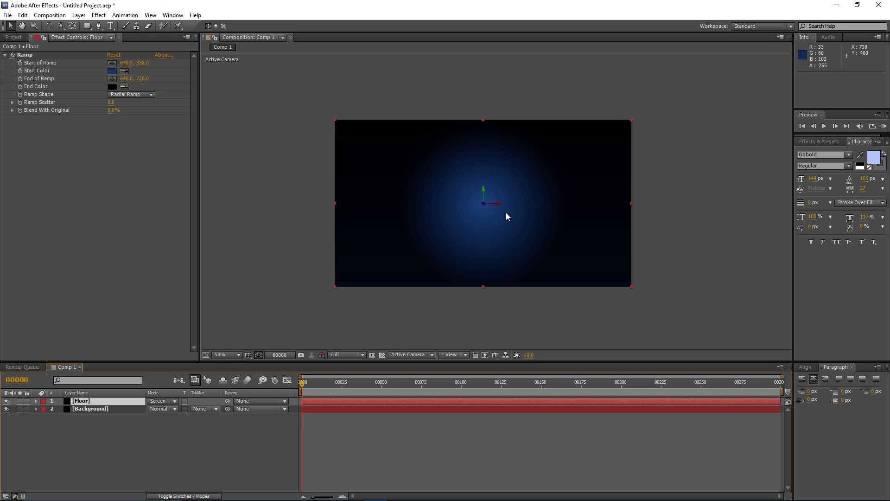
Rotate the Floor layer to an X orientation of 270° so it lies flat, and lower it to near the frame's bottom edge.
scroll(508, 199, up, 2)
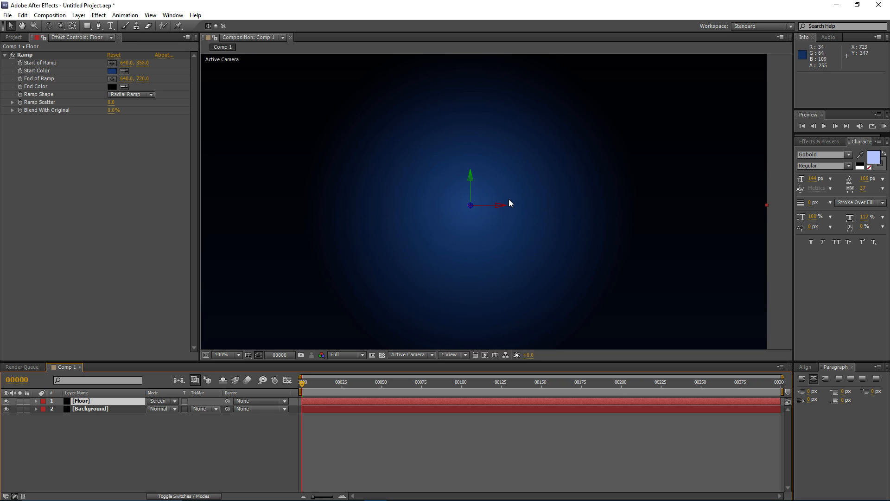
drag(464, 180, 454, 187)
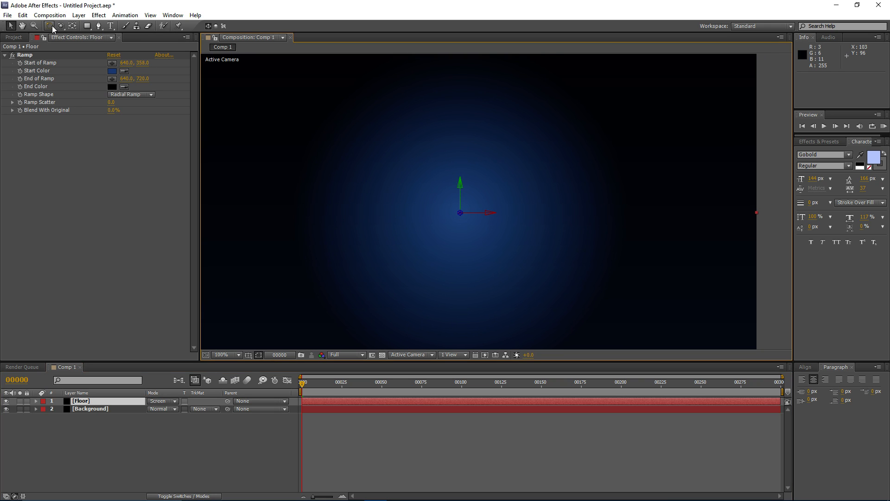
key(w)
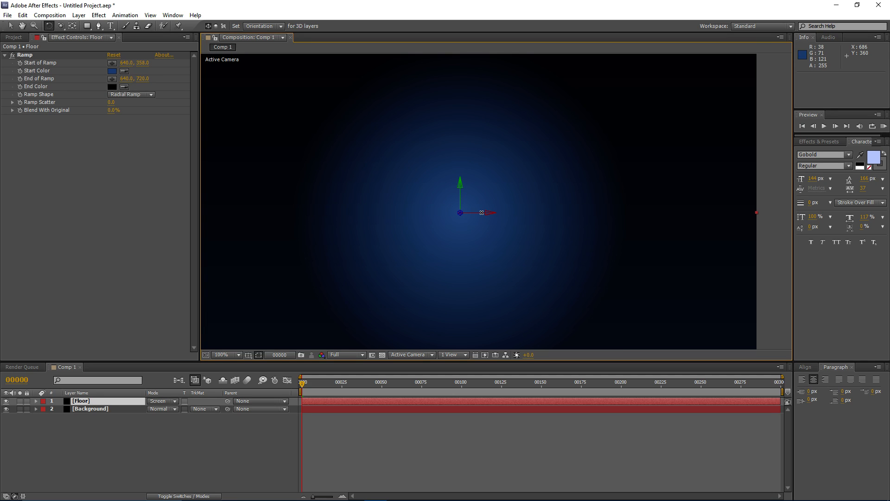
key(comma)
key(period)
key(comma)
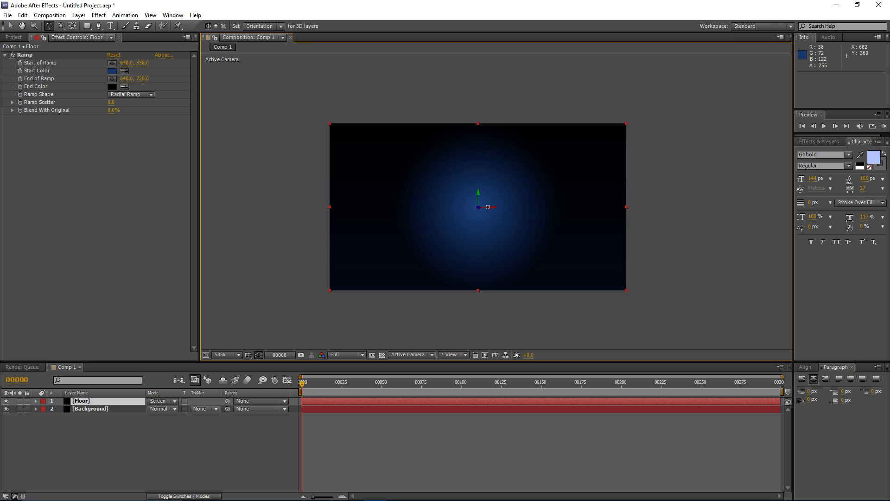
drag(488, 207, 485, 189)
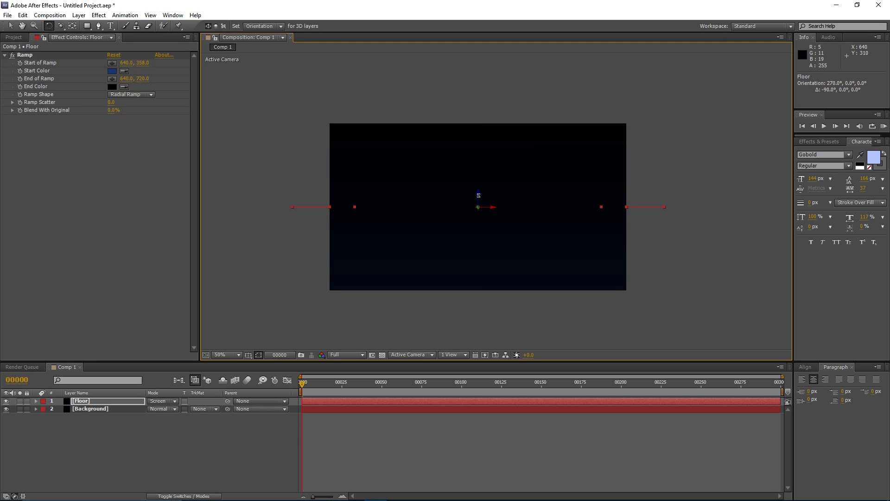
key(v)
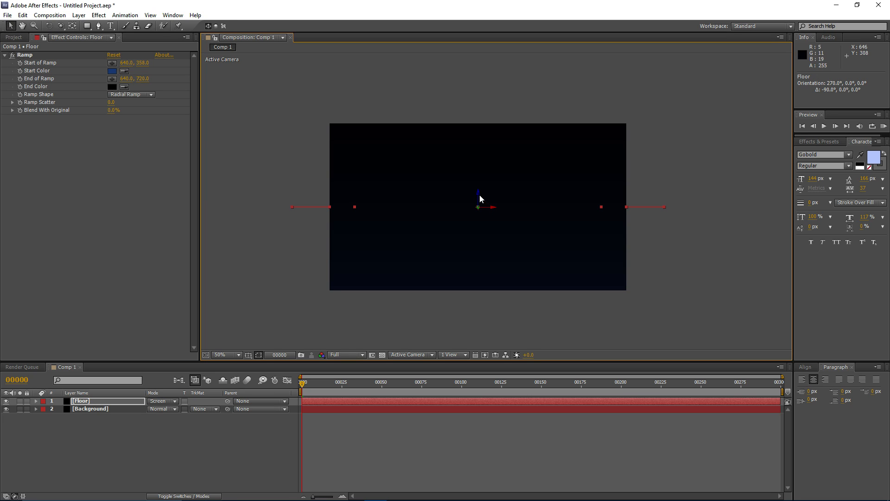
drag(478, 196, 479, 250)
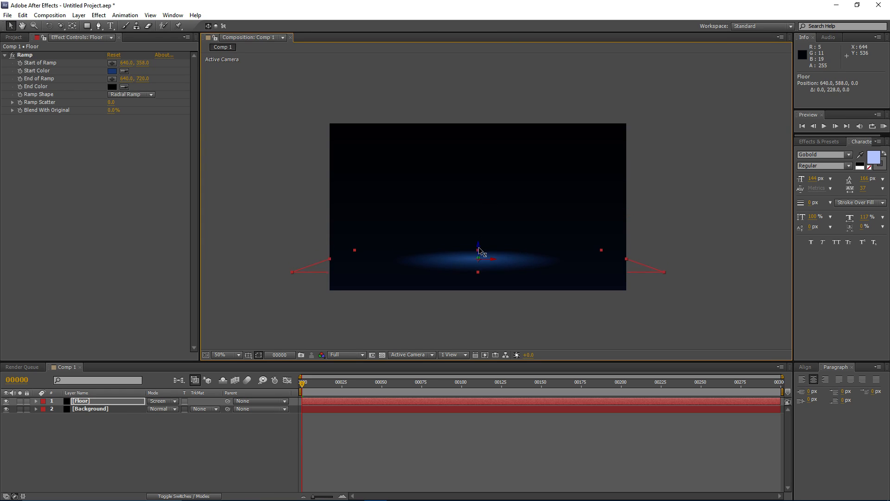
Scale the Floor layer uniformly to 180%.
click(125, 401)
key(s)
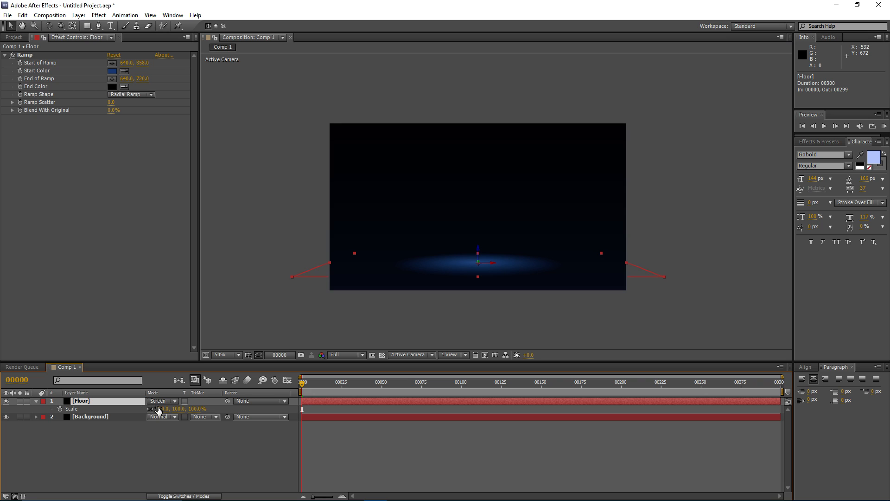
drag(164, 413, 198, 410)
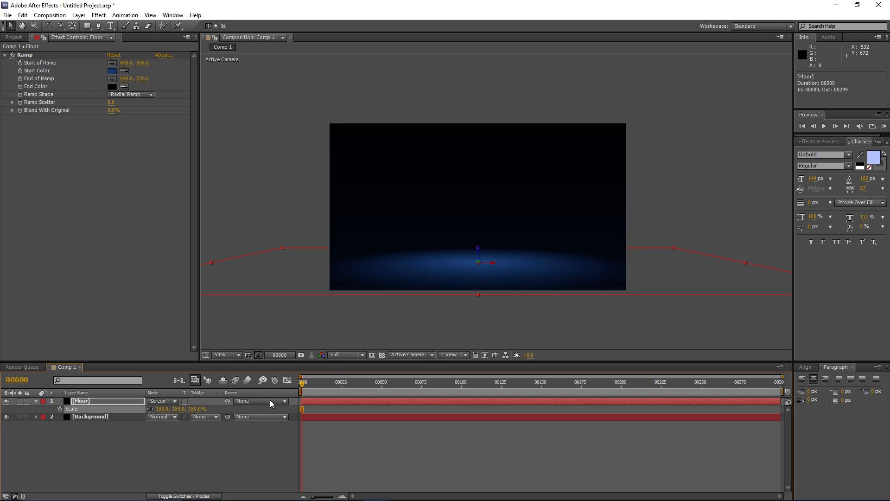
Apply a Fast Blur effect to the Floor layer and set its blurriness to 225.
click(103, 16)
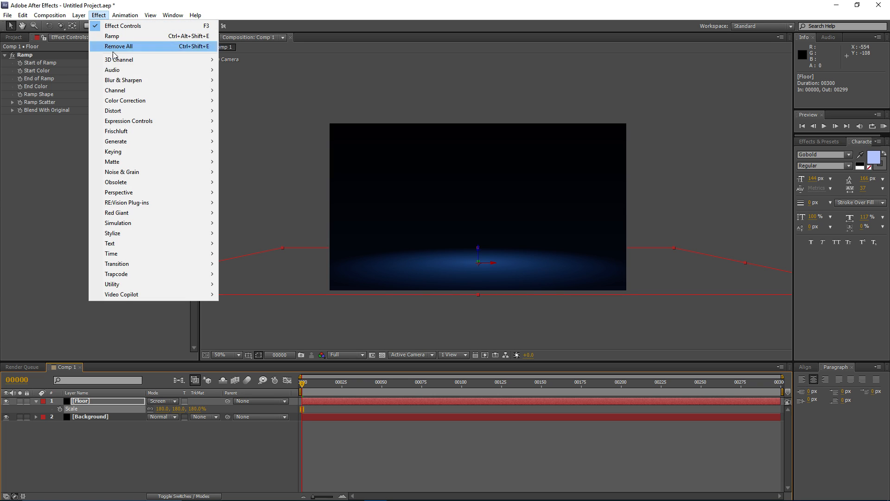
mouse_move(122, 81)
click(246, 172)
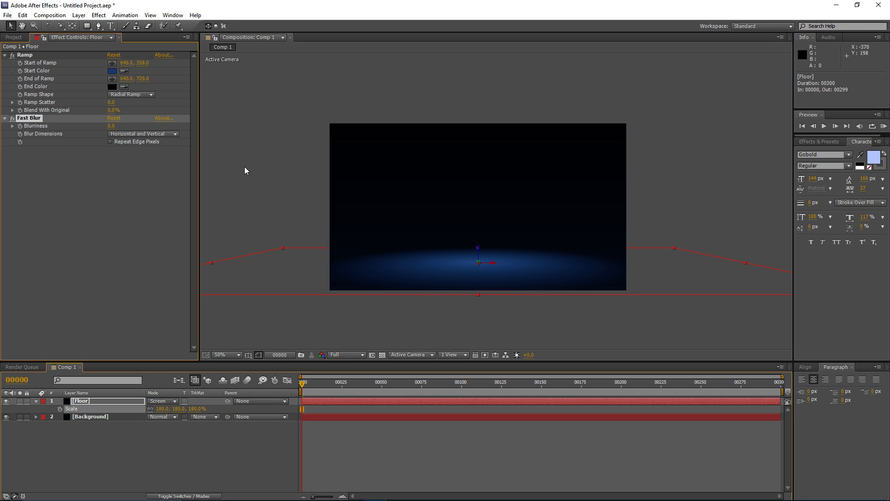
drag(109, 126, 230, 138)
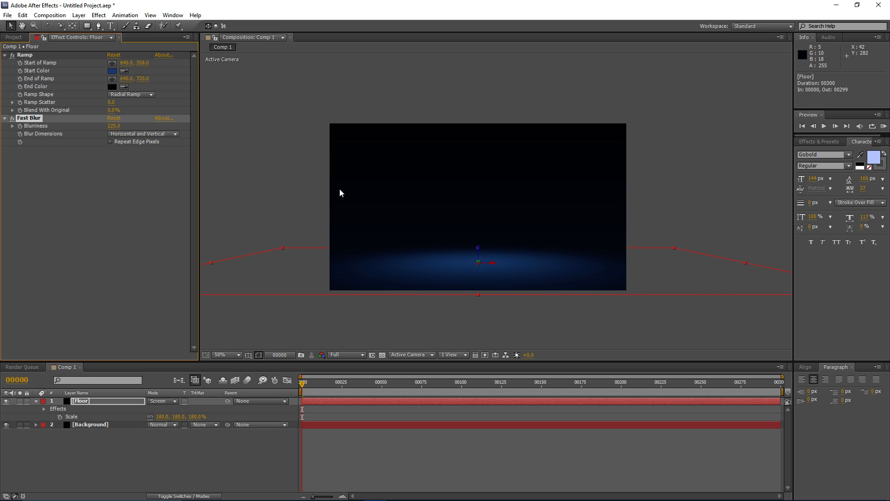
Compare the floor glow up close with its Fast Blur effect turned off and on again.
scroll(441, 274, up, 1)
drag(402, 258, 446, 197)
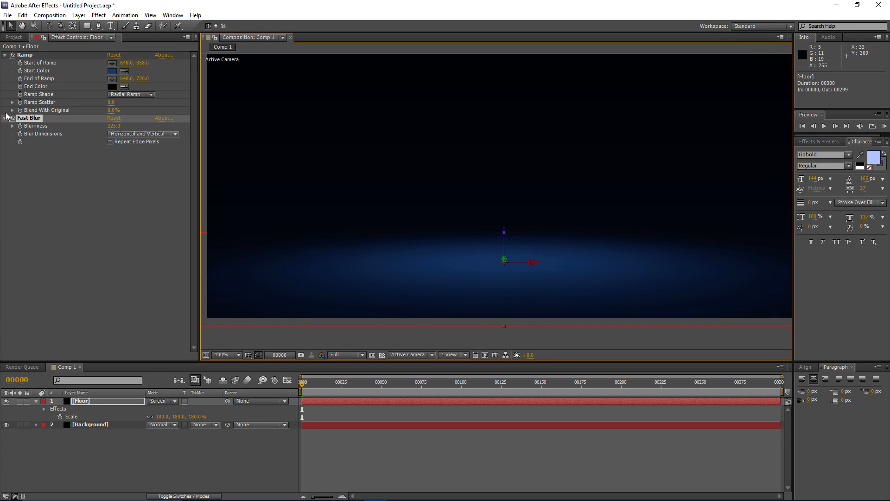
click(12, 119)
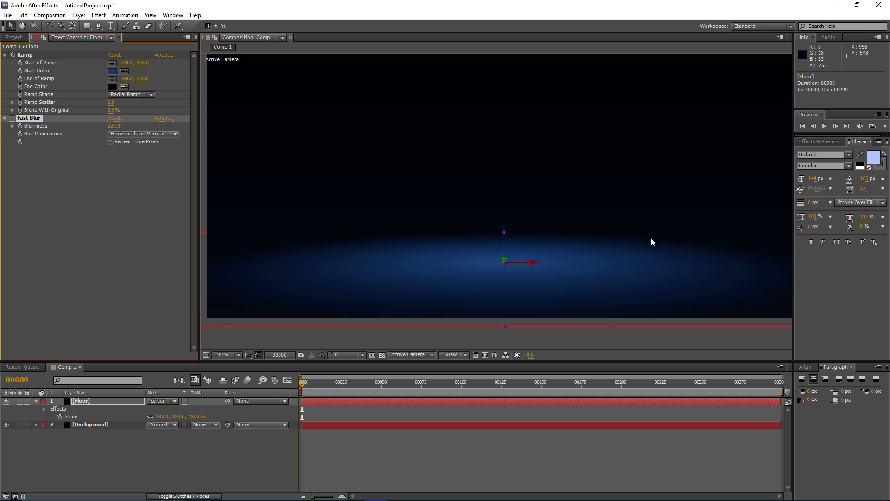
click(12, 118)
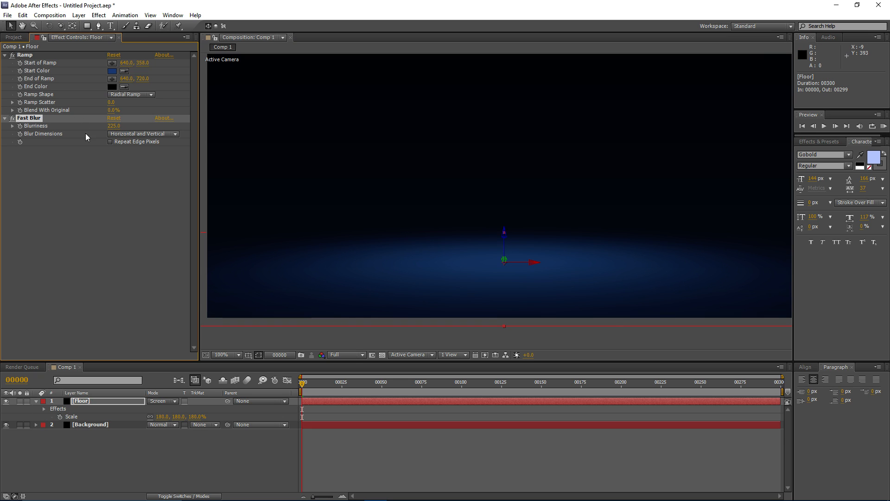
scroll(465, 209, down, 2)
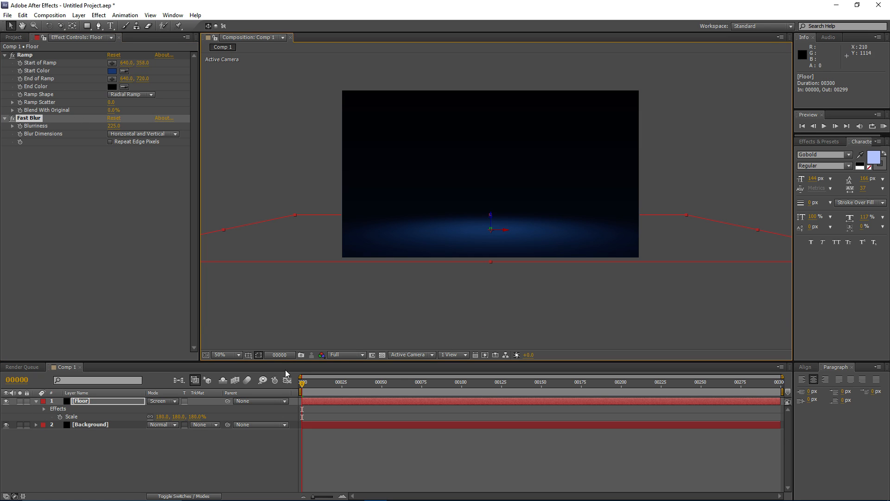
scroll(471, 221, up, 2)
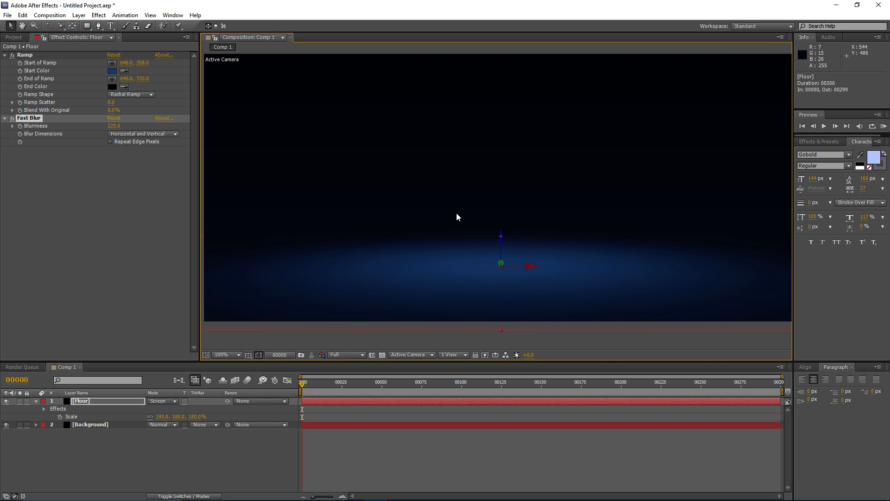
scroll(456, 213, down, 2)
Add a text layer reading MAGIC INTRO, with each word on its own line.
click(79, 15)
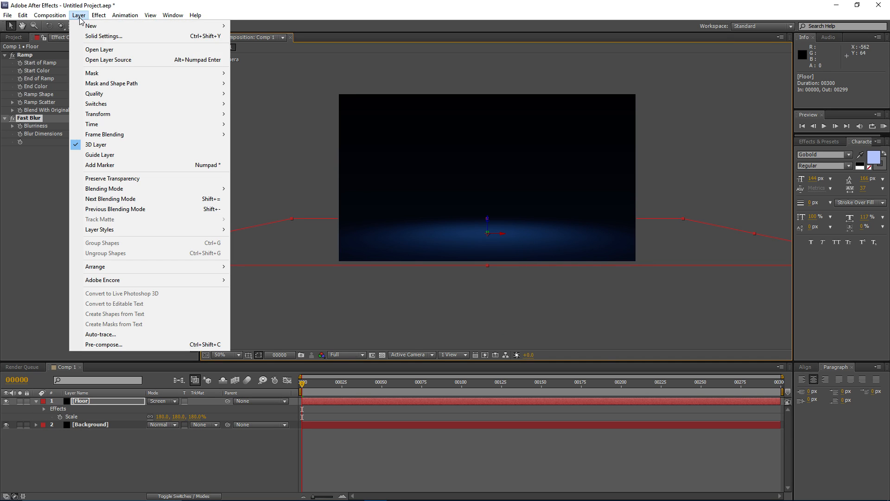
mouse_move(97, 25)
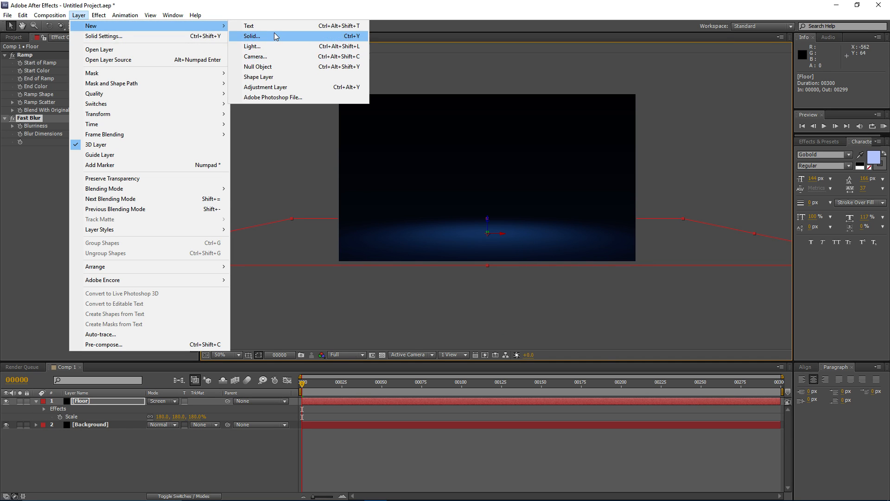
click(252, 26)
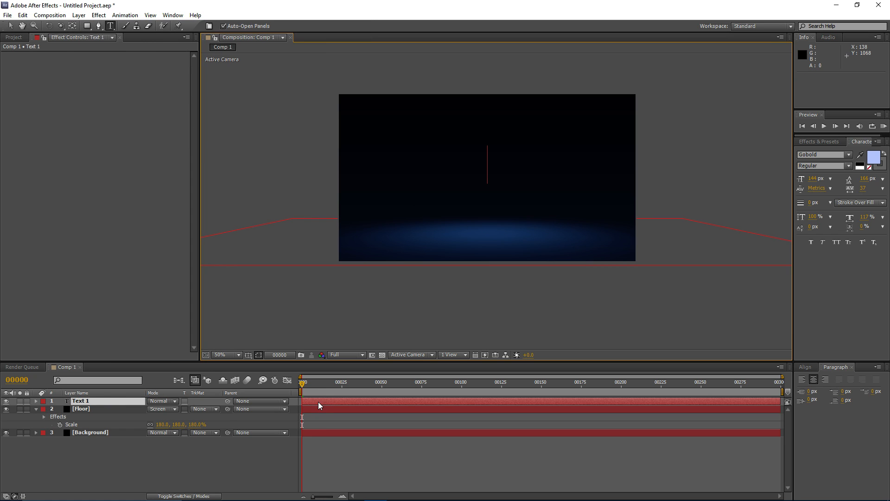
text(MAGIC)
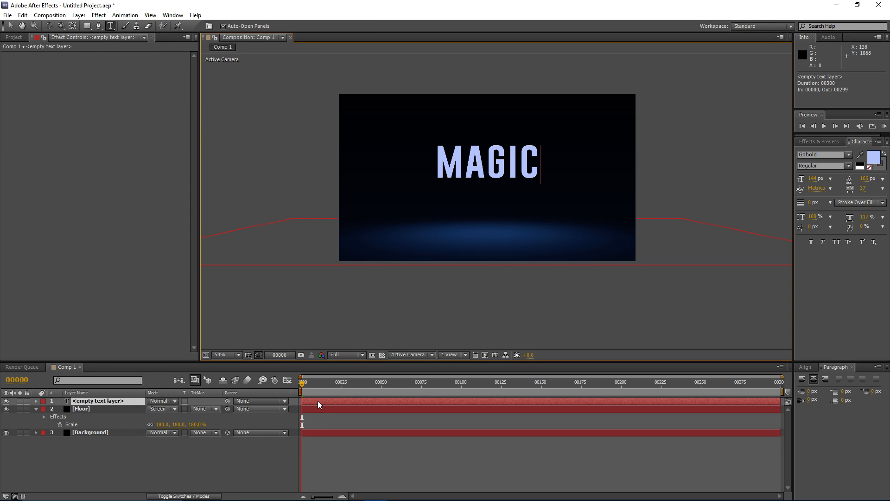
key(Return)
text(INT RO)
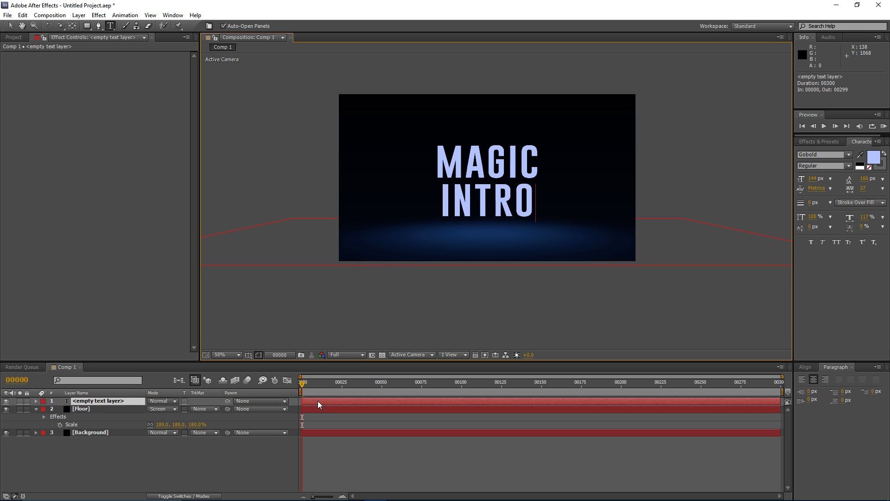
click(317, 401)
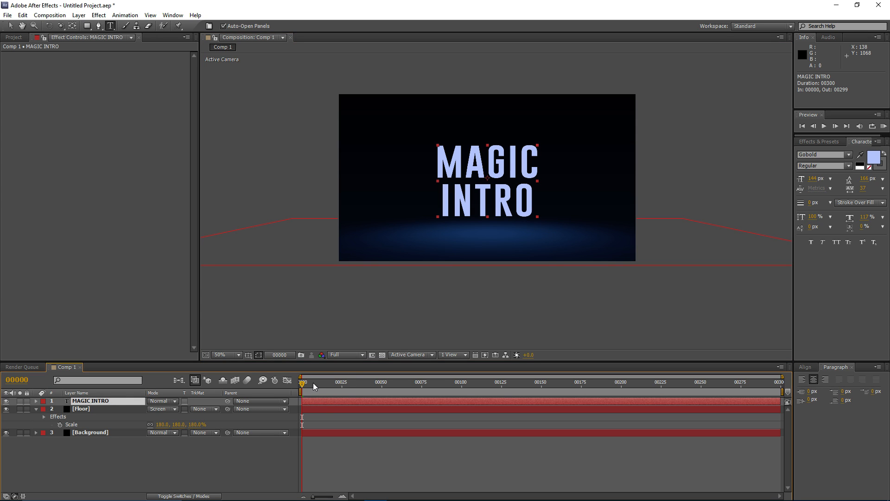
Move the current time to frame 103 and set the title text color to pale blue C9D6FF.
drag(313, 383, 468, 388)
click(875, 157)
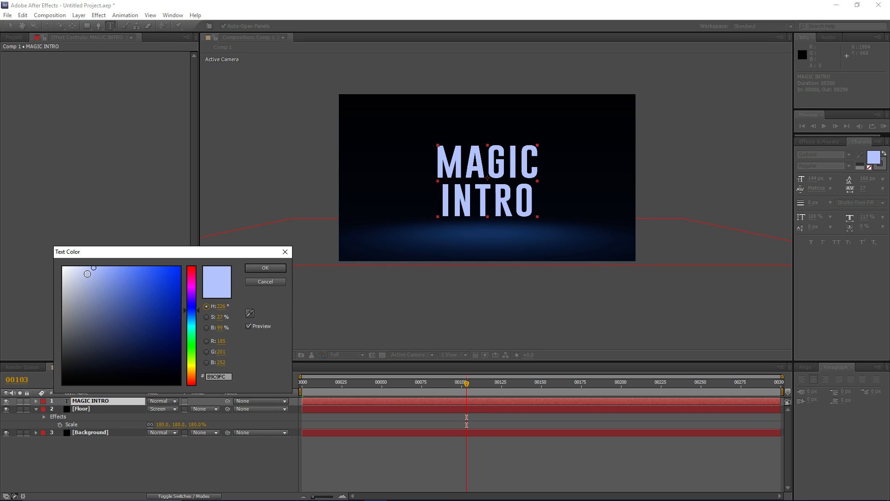
mouse_move(87, 273)
mouse_down()
mouse_move(61, 265)
mouse_move(87, 265)
mouse_up()
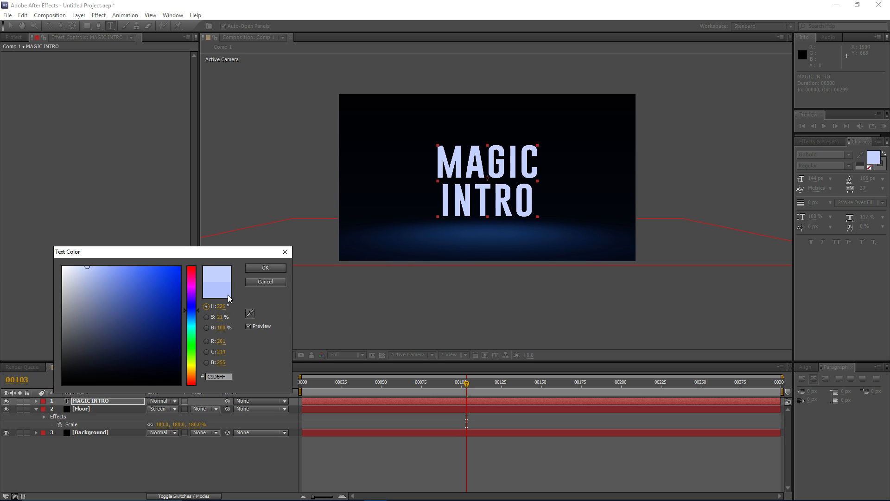
click(258, 270)
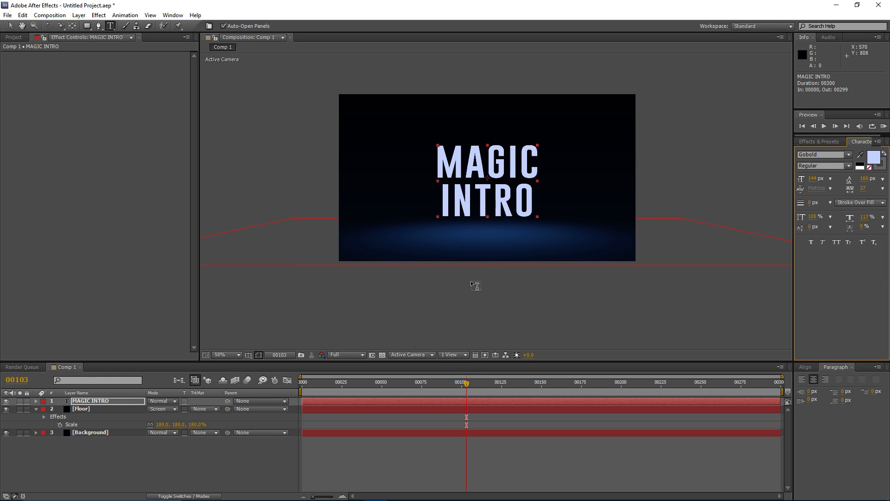
Reduce the font size of the word MAGIC so its width matches the word INTRO.
double_click(91, 401)
drag(439, 159, 540, 158)
drag(817, 177, 807, 177)
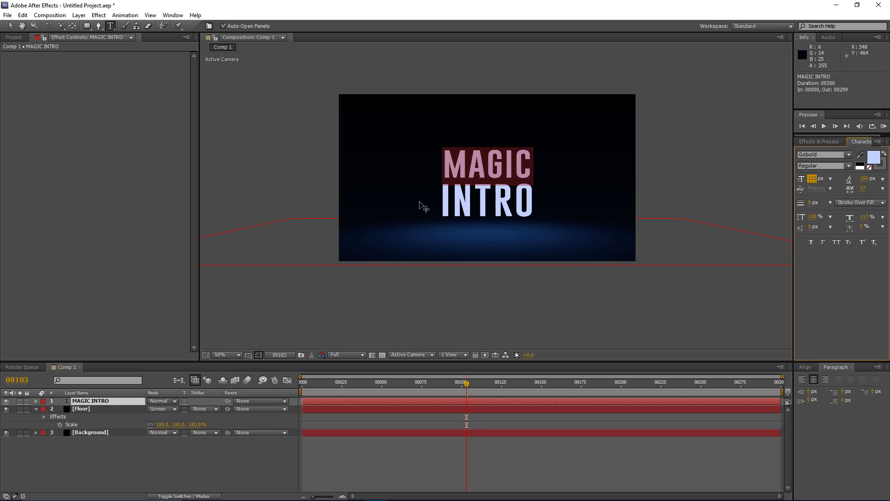
key(Escape)
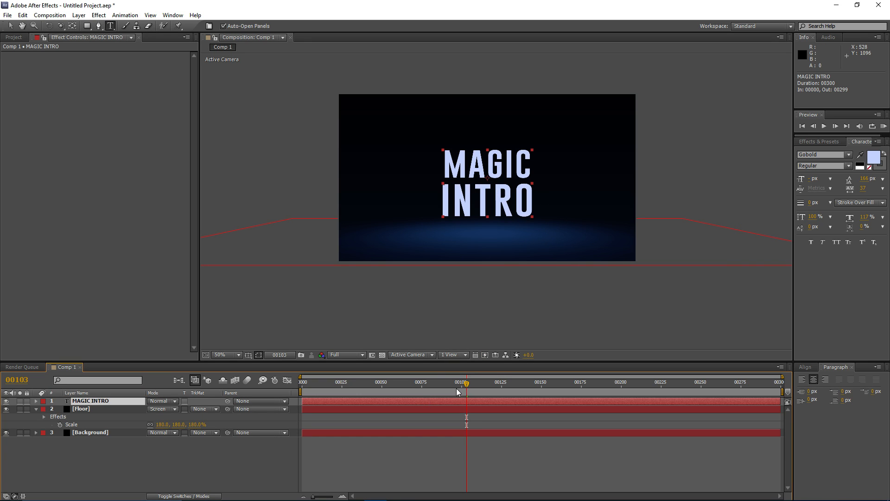
Move the current time to frame 109 and switch to the Selection tool.
click(555, 392)
click(475, 392)
key(v)
scroll(476, 213, up, 1)
drag(476, 204, 502, 208)
scroll(486, 215, down, 1)
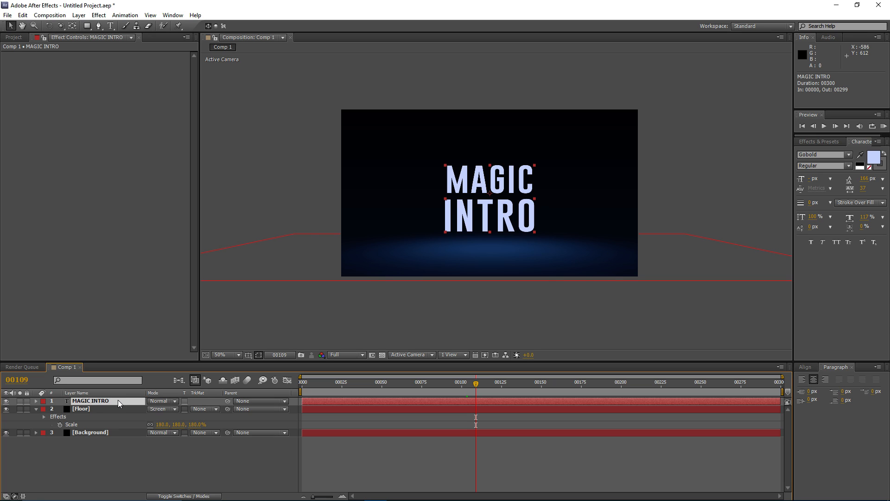
Pre-compose the MAGIC INTRO text layer into a new composition named TEXT_PRECOMP.
click(78, 16)
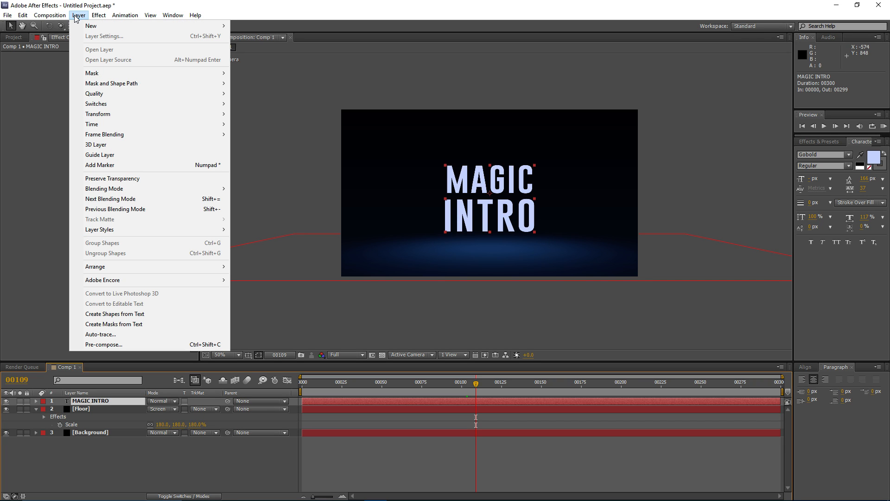
click(102, 344)
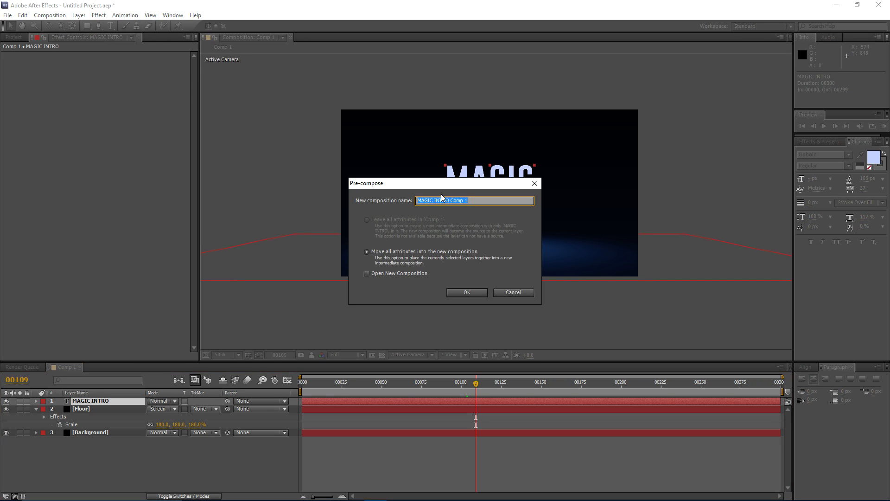
drag(441, 185, 152, 159)
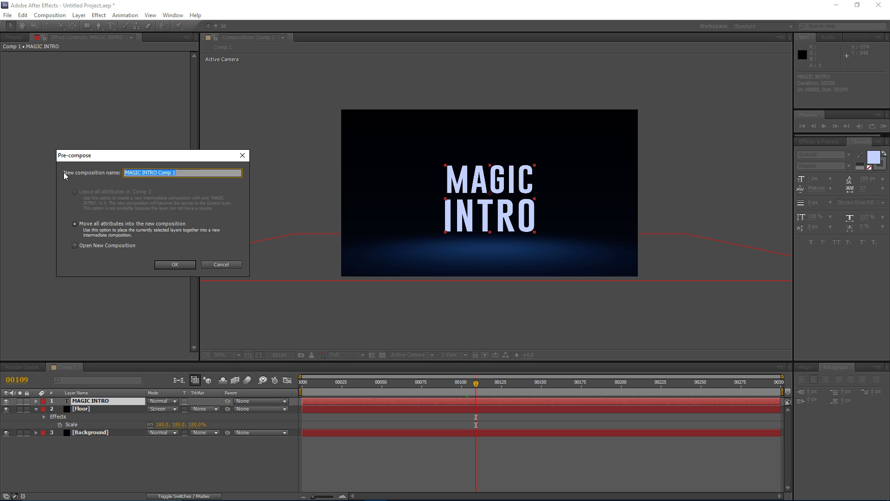
text(TEXT_PRECOMP)
key(Return)
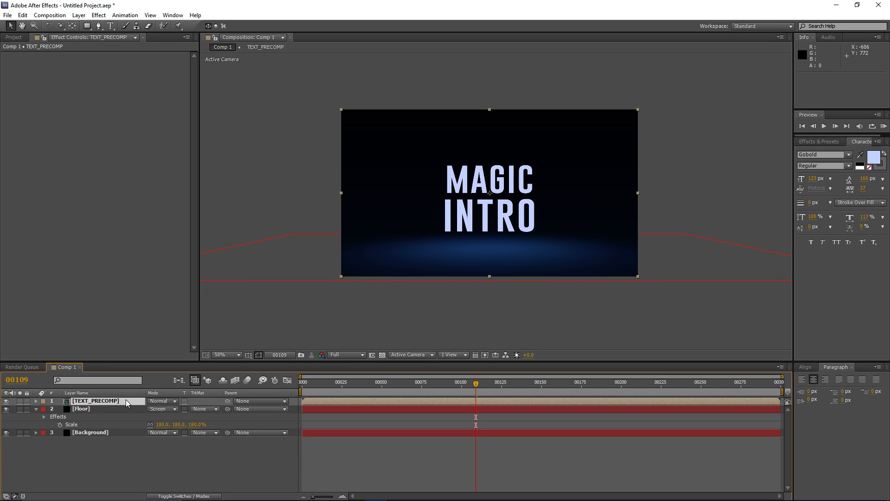
Make the TEXT_PRECOMP layer 3D and move the current time to frame 60.
key(F4)
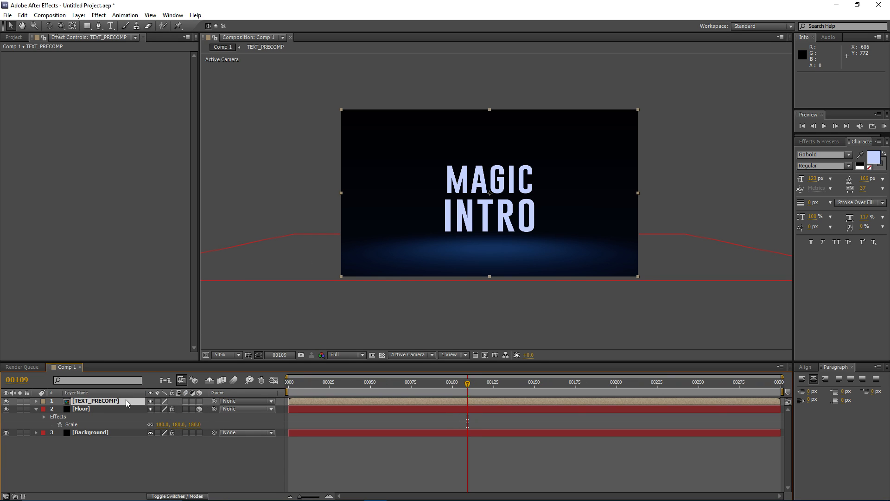
click(200, 401)
drag(456, 388, 388, 394)
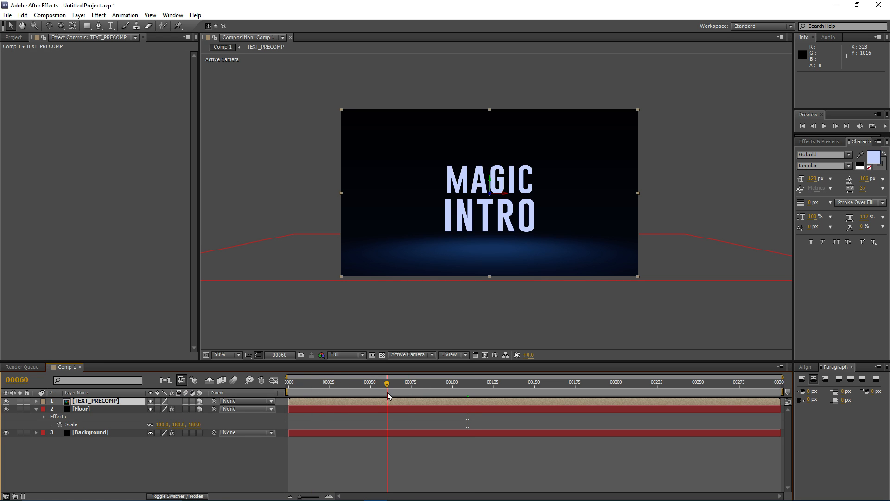
Add a two-node camera named Camera 1 with a 70-degree angle of view.
click(78, 15)
mouse_move(96, 26)
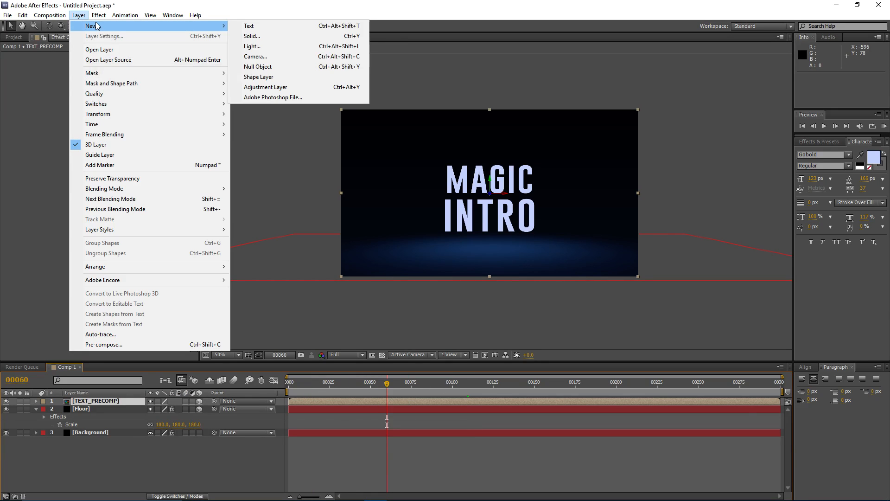
click(270, 57)
click(303, 224)
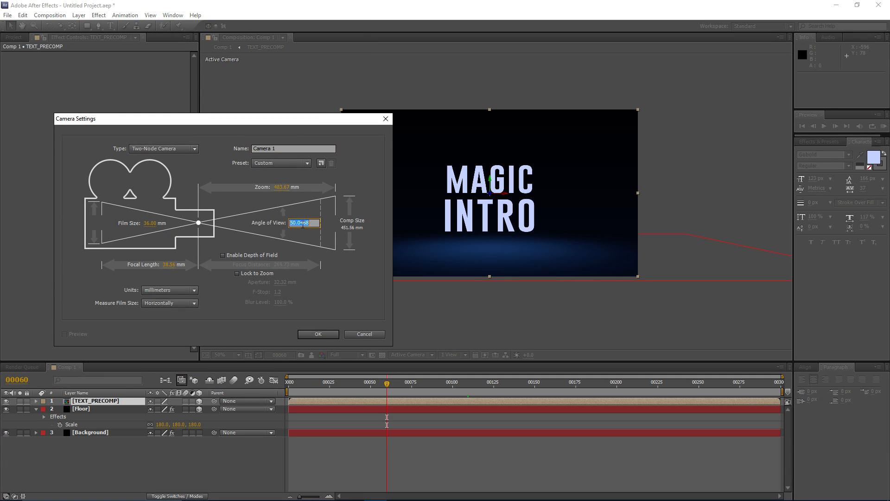
text(70)
key(Return)
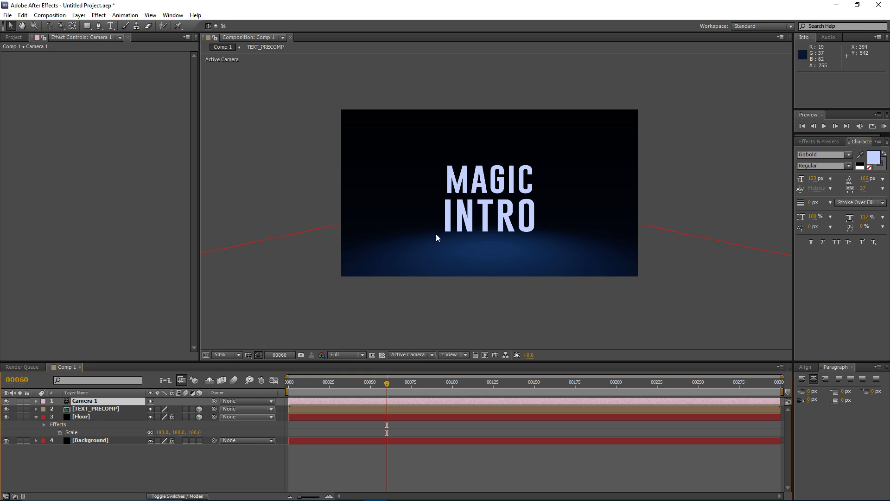
Orbit Camera 1 to view the title at a slight angle, reaching a position of about 844, 536, -874.
key(c)
drag(493, 209, 474, 203)
scroll(480, 211, up, 1)
scroll(480, 206, down, 1)
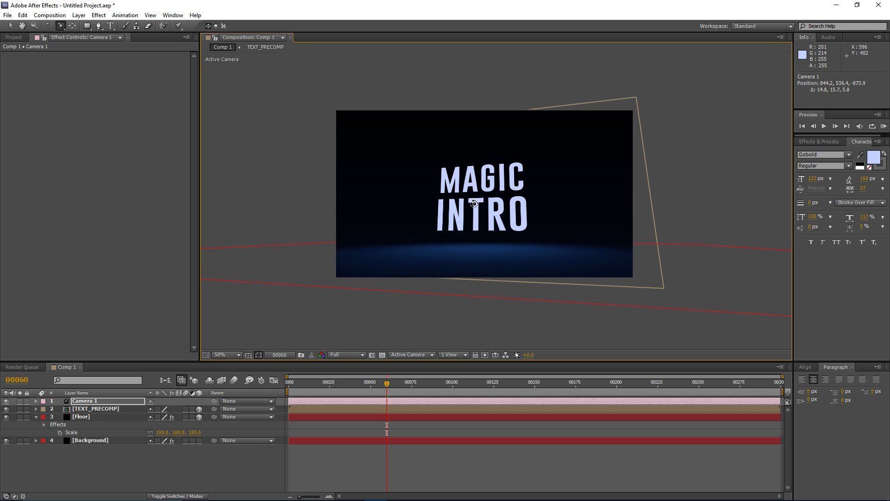
Deselect the camera layer and move the current time to frame 80.
click(407, 432)
mouse_move(334, 384)
mouse_down()
mouse_move(294, 389)
mouse_move(318, 385)
mouse_up()
click(366, 390)
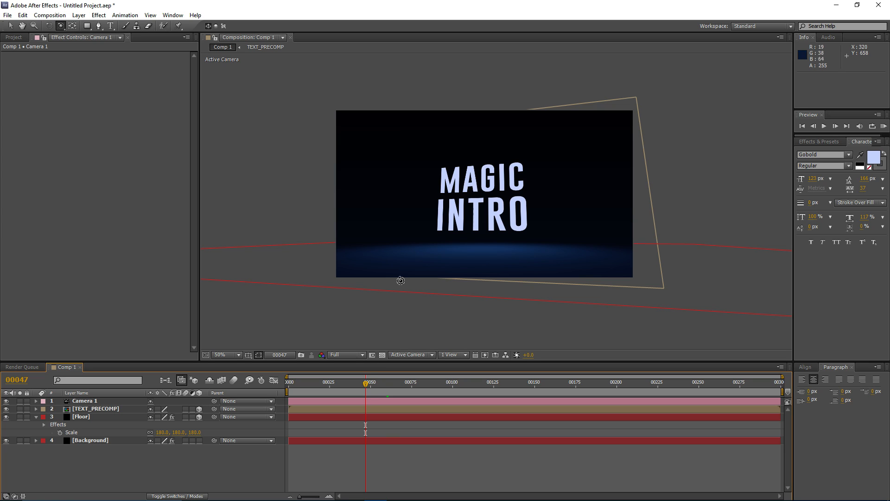
drag(366, 389, 420, 383)
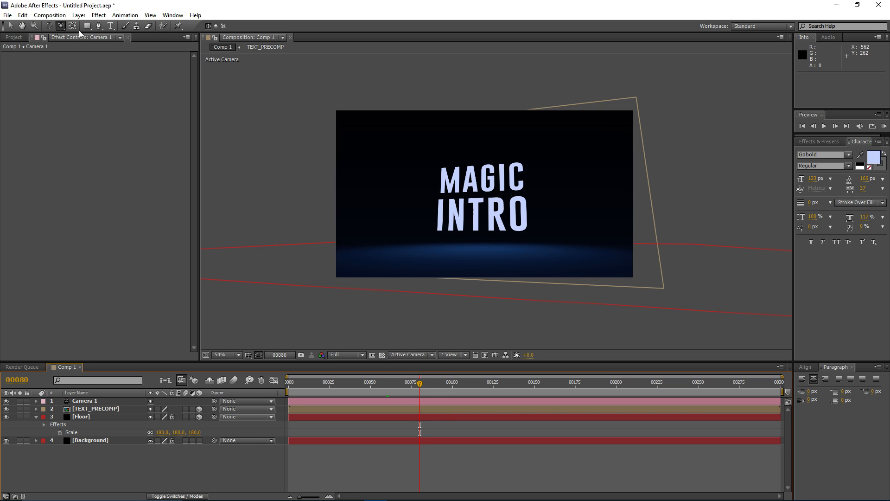
click(79, 15)
mouse_move(180, 28)
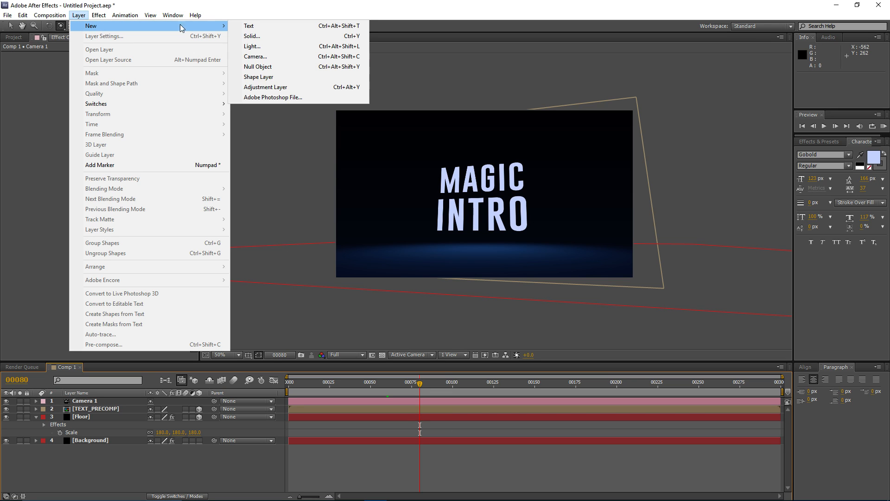
click(254, 36)
key(Escape)
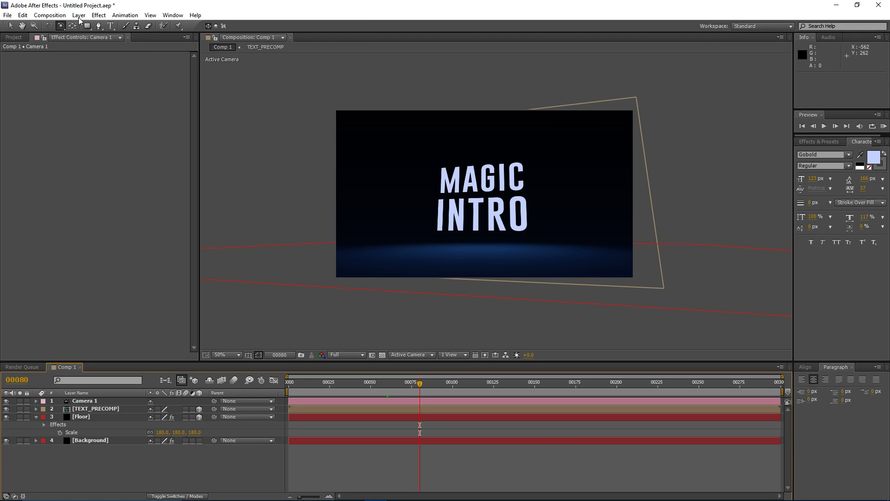
Start a new light layer named Emitter, with Point as the light type.
click(78, 16)
mouse_move(181, 28)
click(266, 43)
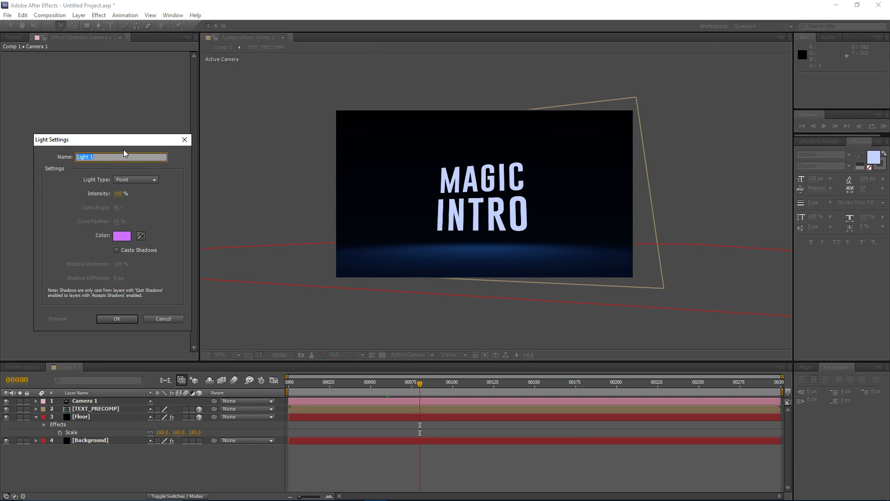
text(Emitter)
click(122, 179)
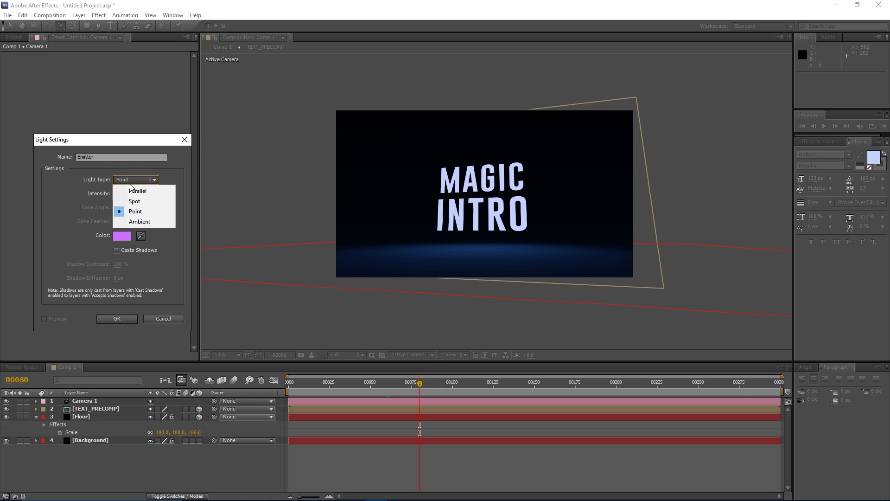
click(132, 179)
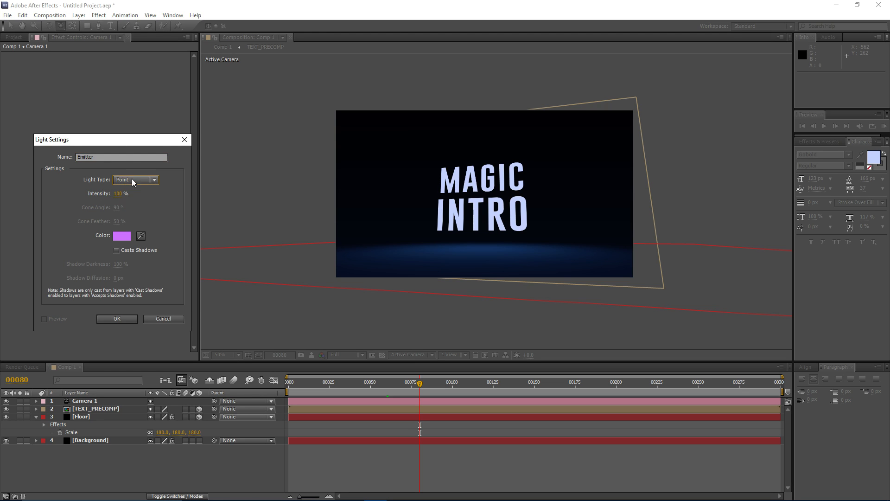
Set the Emitter light's color to purple CE6EFF, create the light and reveal its Position property.
click(115, 236)
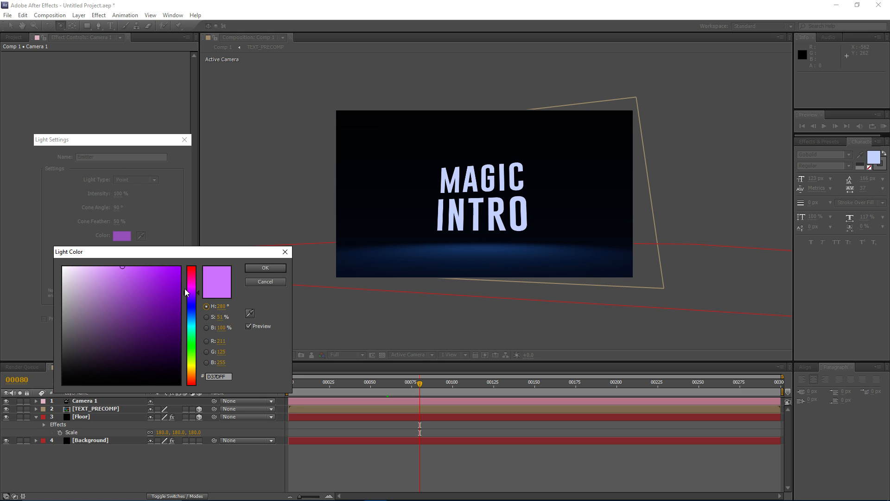
drag(167, 291, 129, 265)
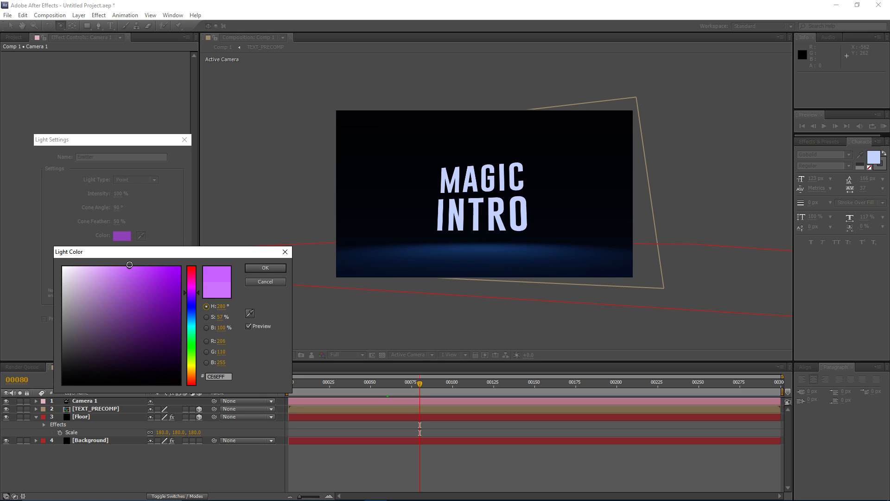
click(255, 268)
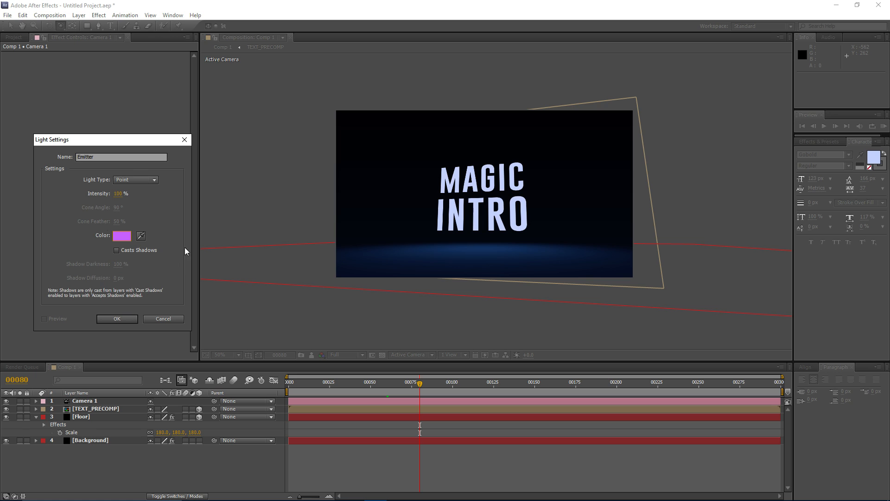
click(117, 318)
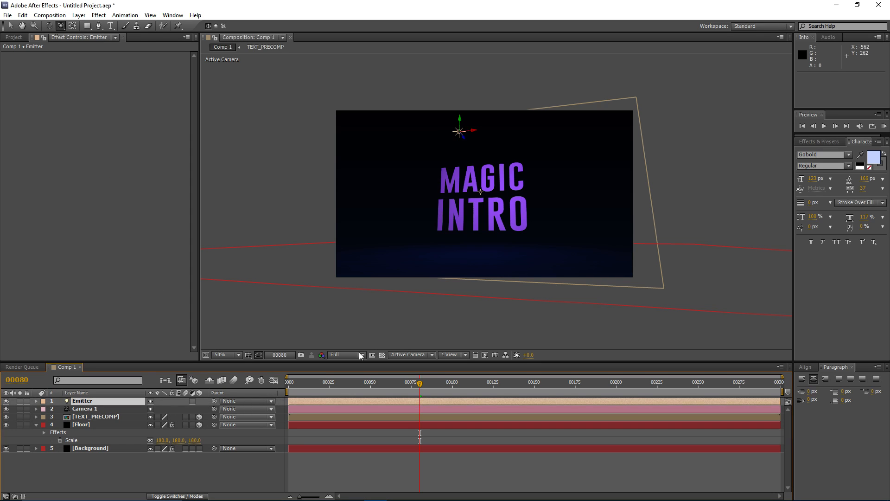
click(88, 402)
key(p)
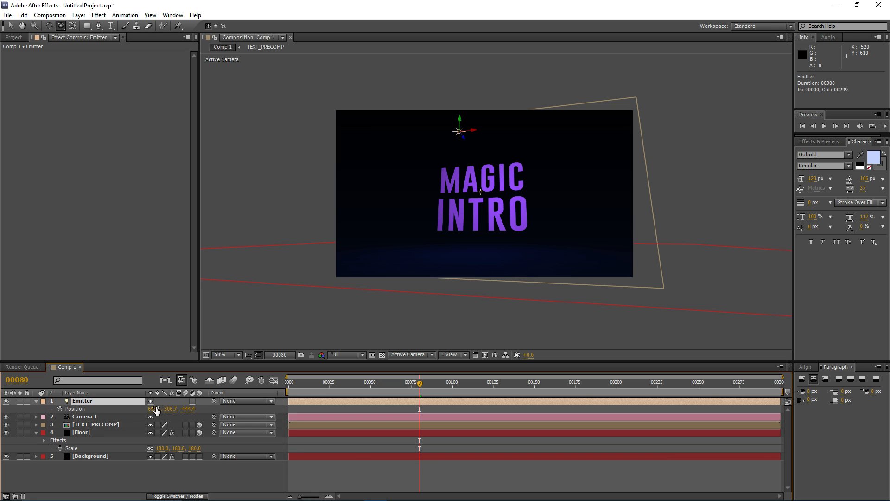
Try X position values of 0 and 740 for the Emitter light.
text(9)
text(0)
click(107, 402)
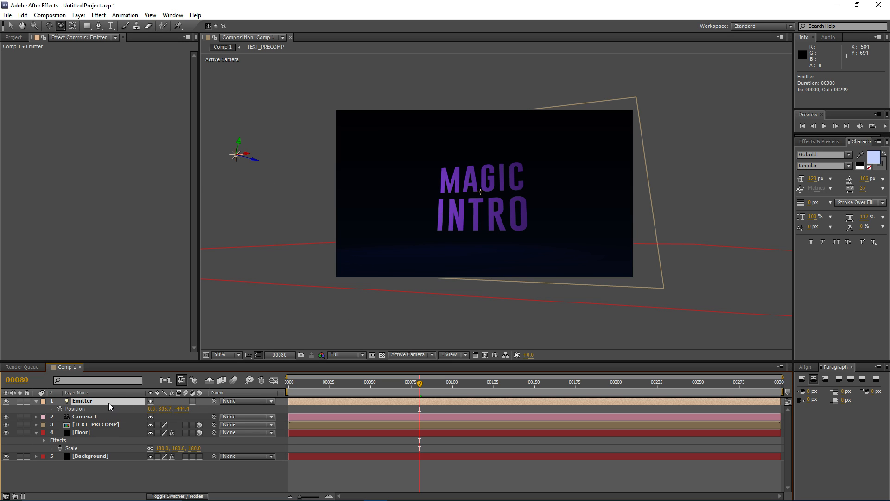
click(148, 410)
drag(151, 411, 491, 410)
Try halving the composition's width and height to 640 x 360 px in its settings, and cancel the change.
click(50, 16)
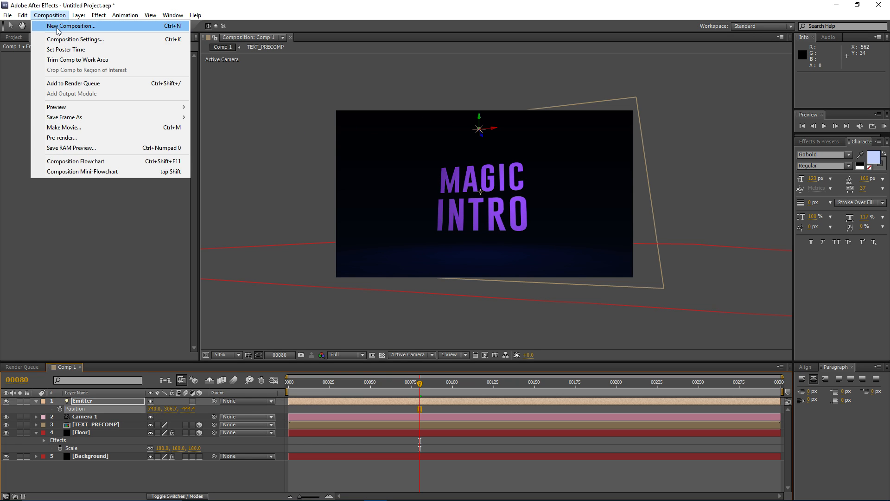
click(72, 40)
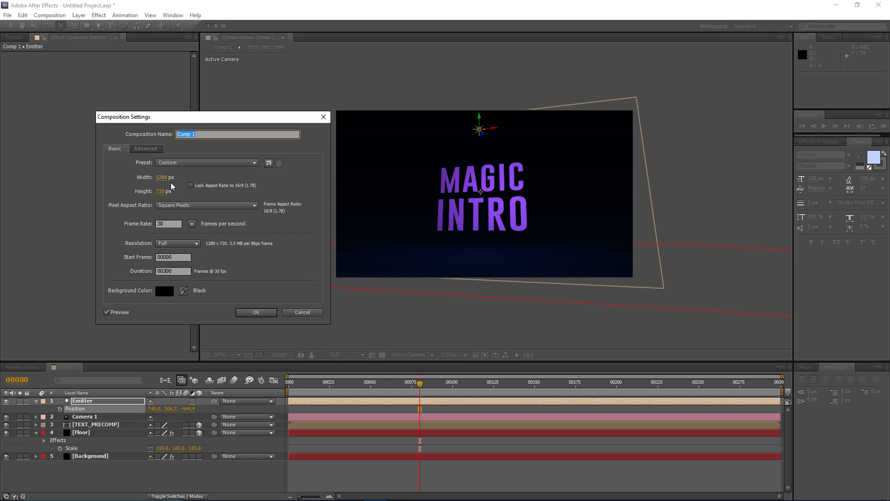
click(166, 193)
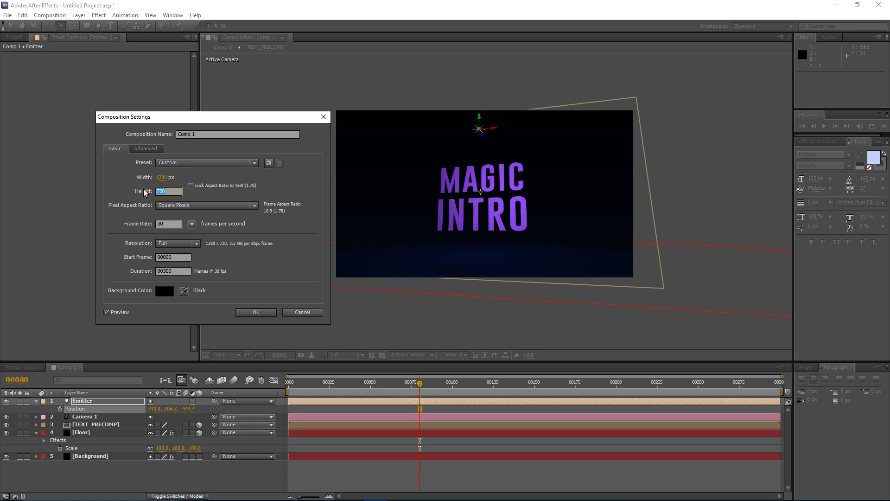
click(161, 177)
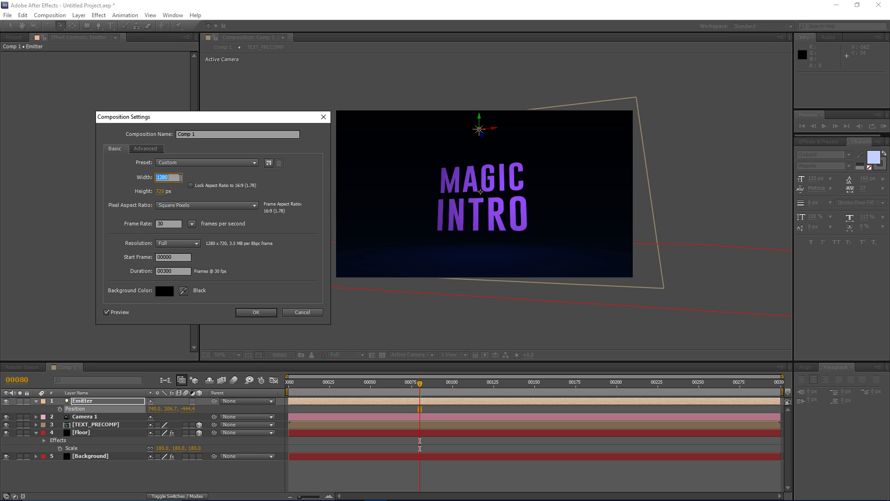
click(180, 177)
text(/2)
click(176, 192)
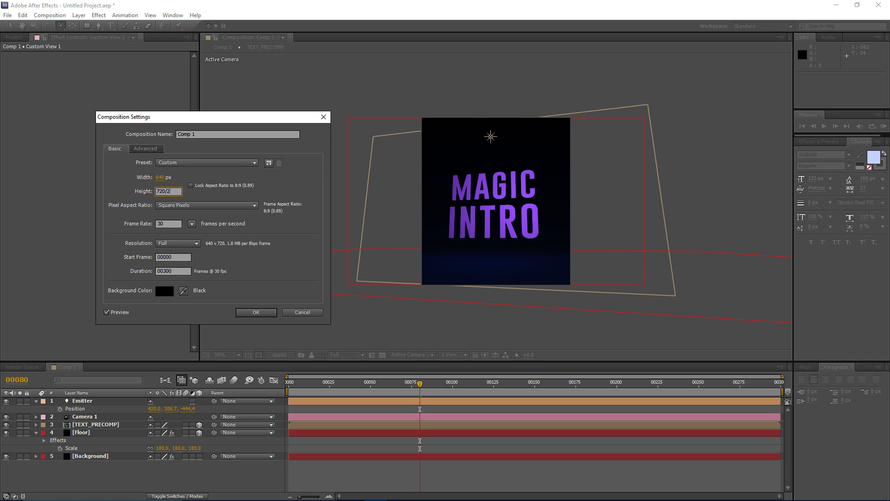
key(Tab)
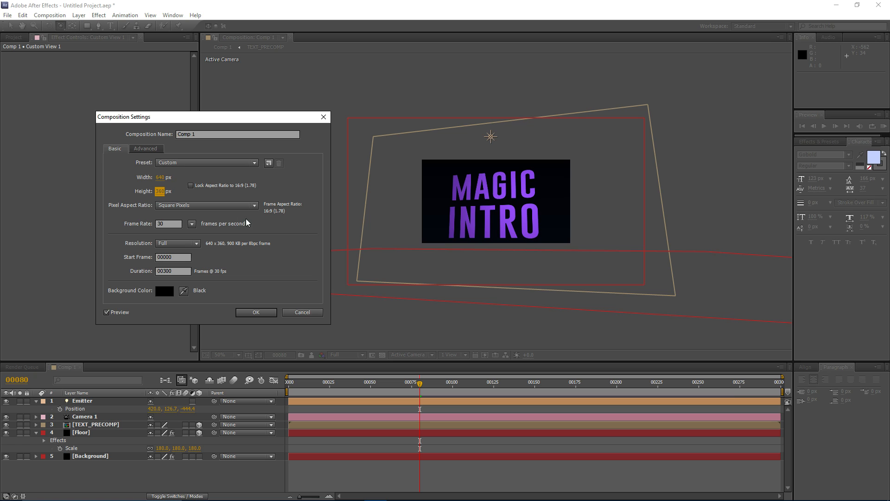
click(303, 315)
Set the Emitter light's X position to 640 and its Y position to 360.
click(91, 410)
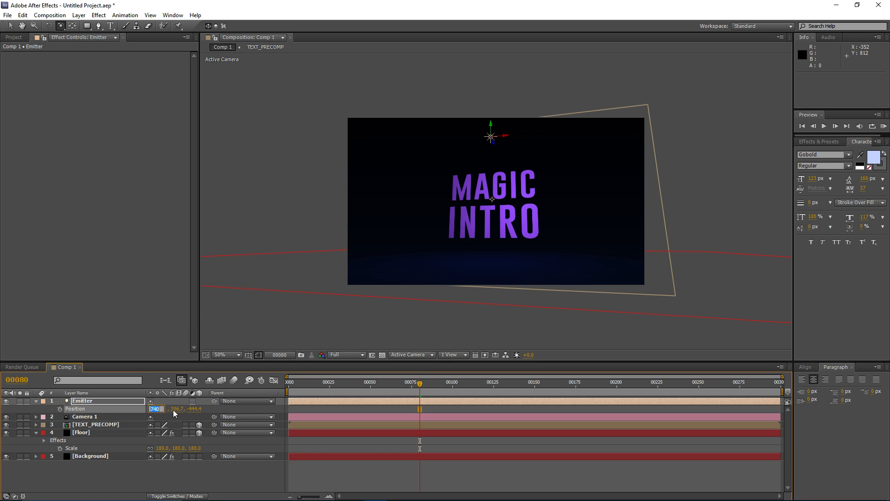
text(640)
key(Tab)
text(3)
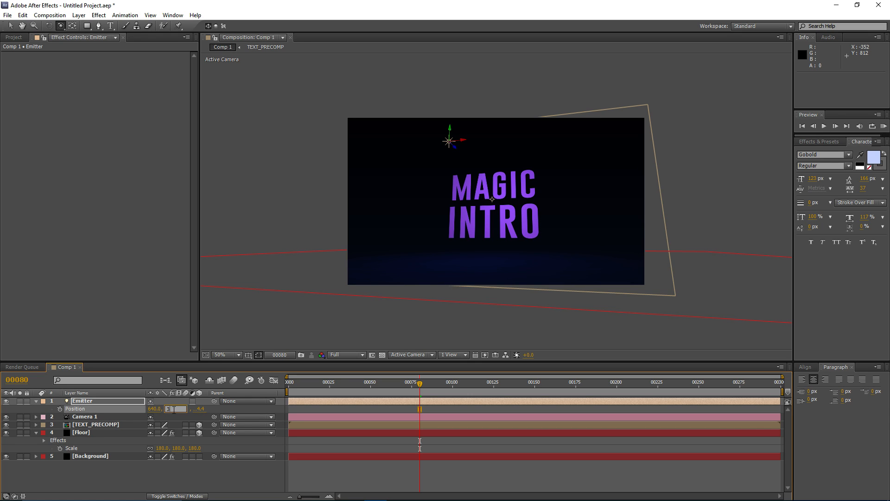
text(60)
key(Return)
Set the Emitter light's position to 960, 540, 0.
click(154, 409)
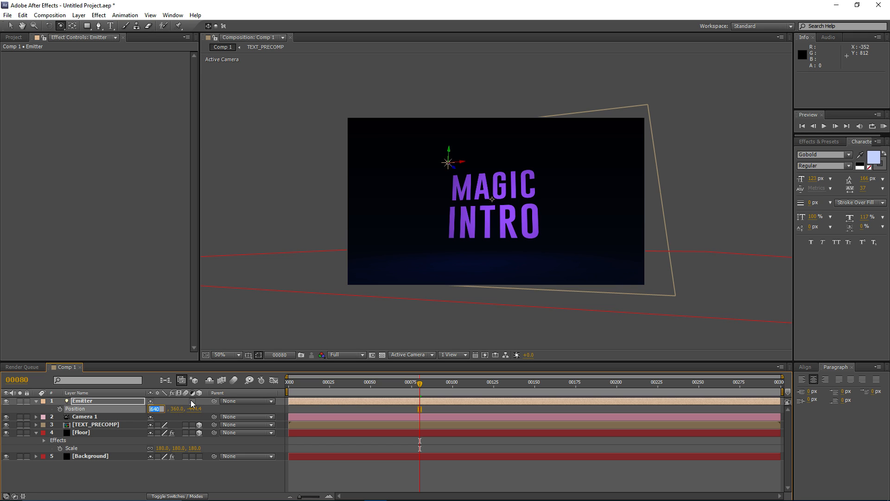
text(960)
key(Tab)
text(540)
key(Return)
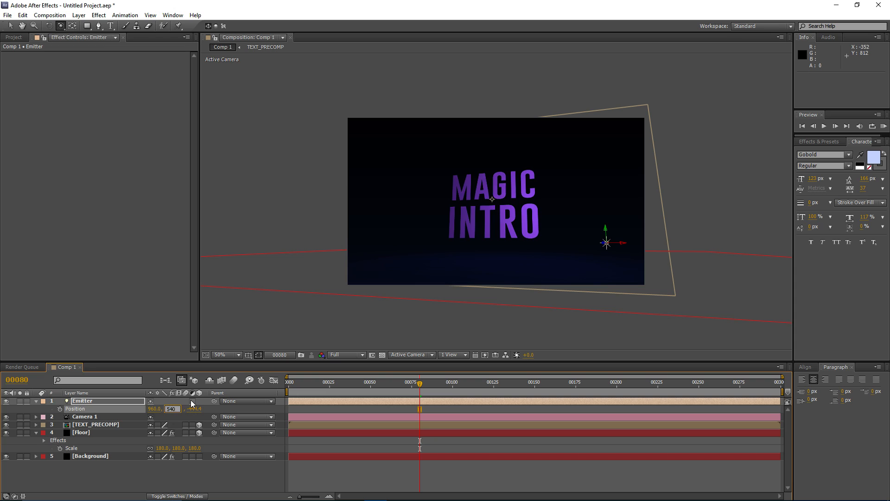
click(190, 409)
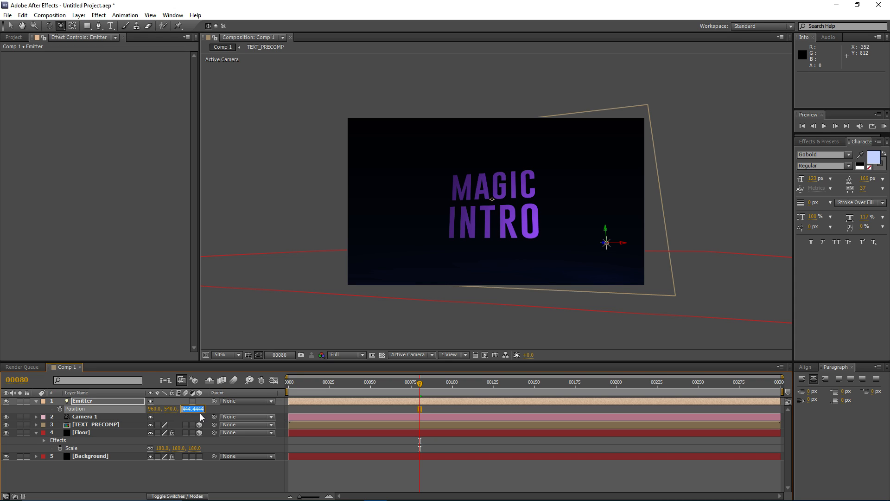
text(0)
key(Return)
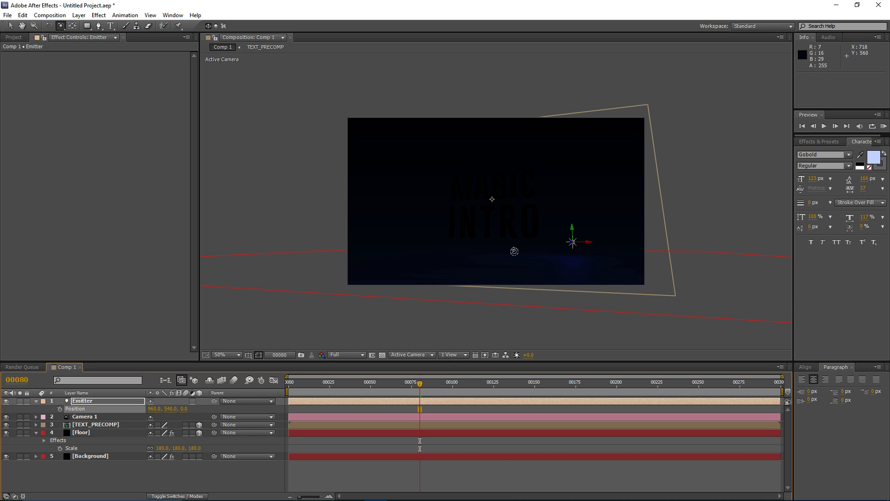
Switch the composition view from Active Camera to Custom View 1 and turn on the transparency grid.
click(408, 355)
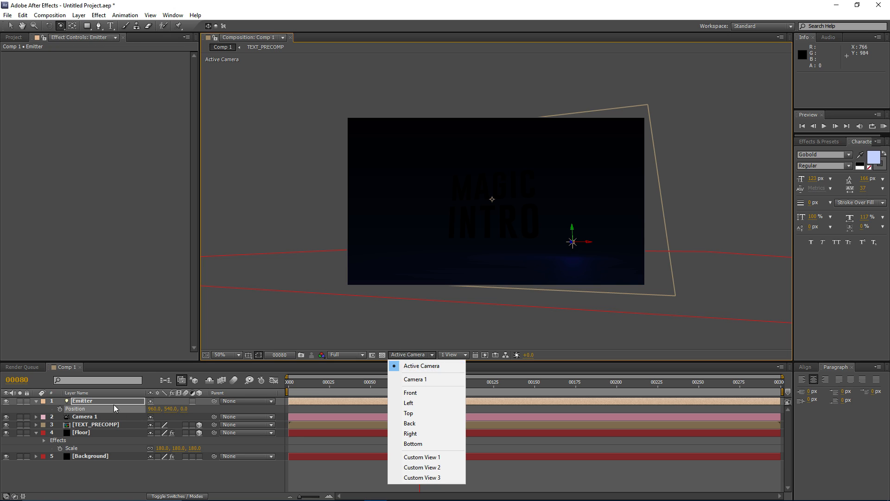
click(412, 366)
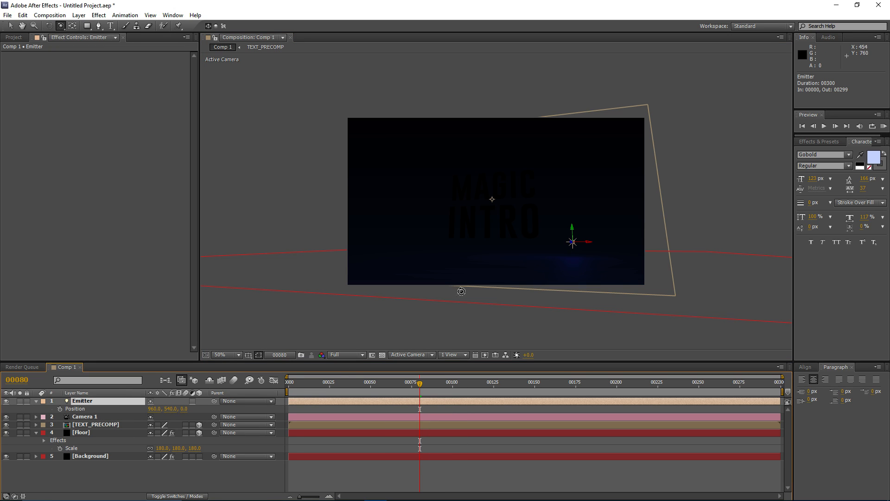
click(417, 355)
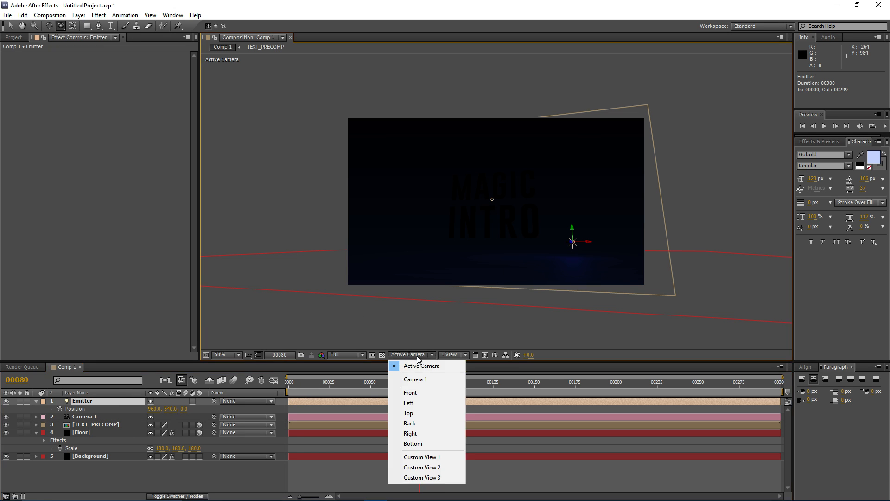
click(453, 457)
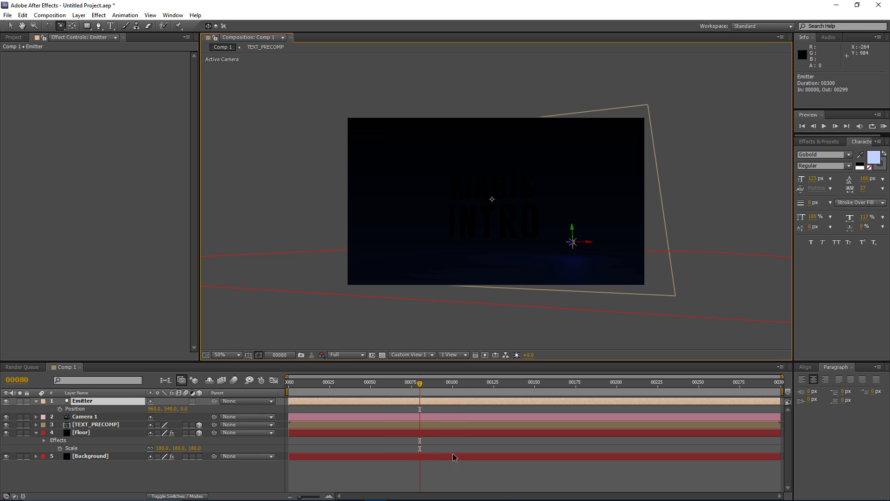
key(period)
key(v)
key(comma)
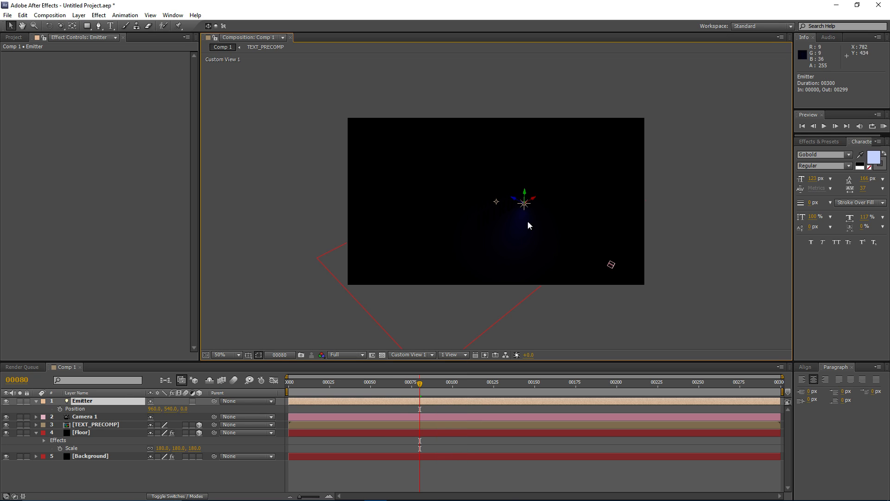
click(381, 355)
key(period)
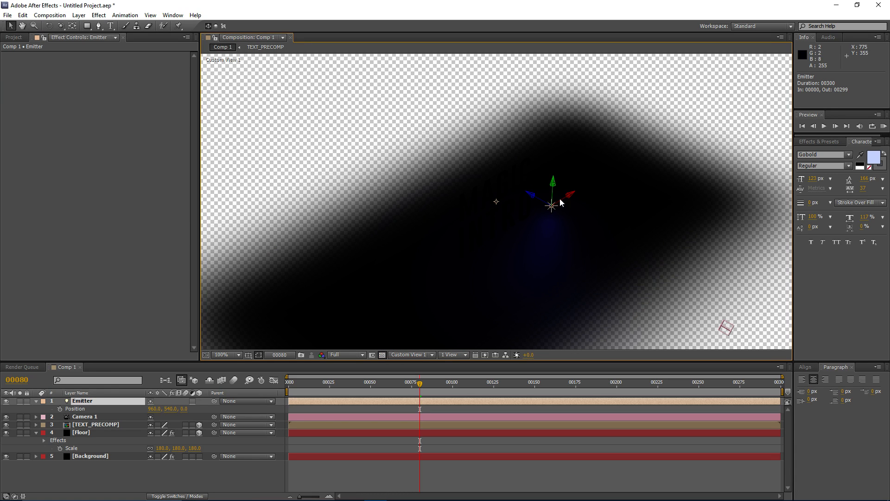
Move the Emitter light close to the title's centre, to a position of about 645.5, 379.9, 0.
drag(570, 198, 509, 137)
drag(529, 192, 504, 202)
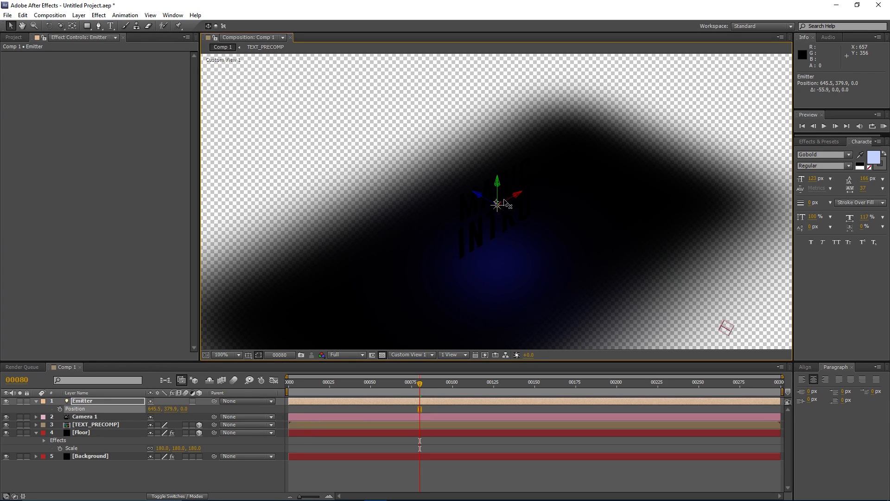
Add a temporary 3D null object to check its position values, and delete it.
click(78, 15)
mouse_move(95, 26)
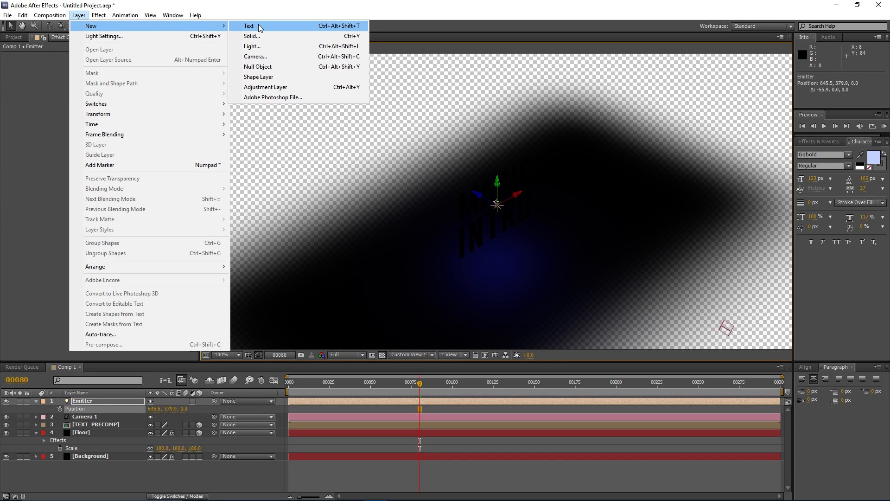
click(261, 67)
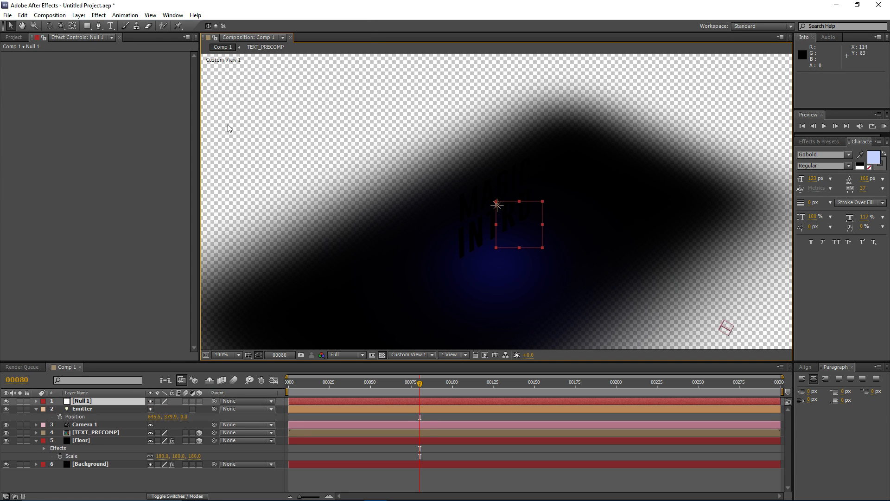
click(200, 401)
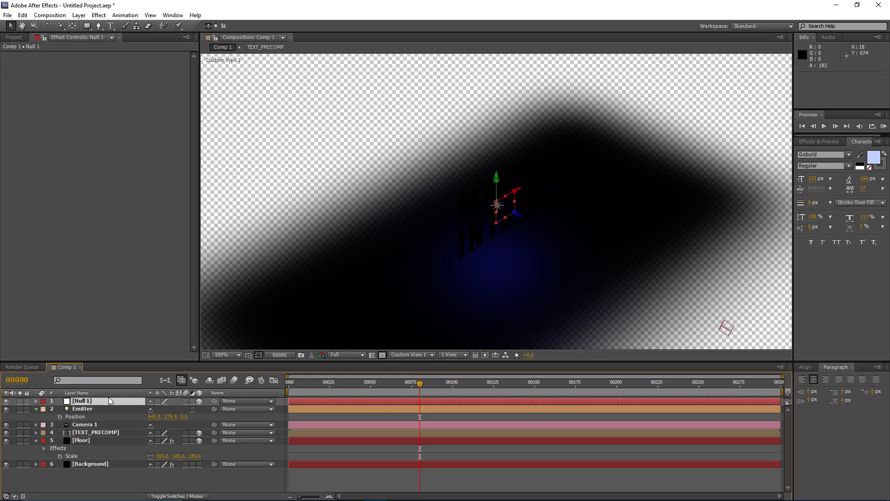
key(p)
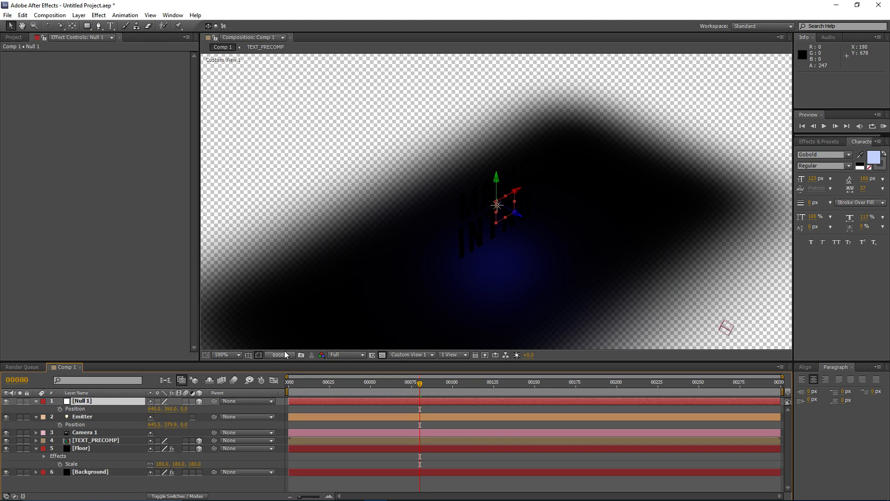
click(154, 409)
click(180, 409)
click(171, 409)
click(104, 400)
key(Delete)
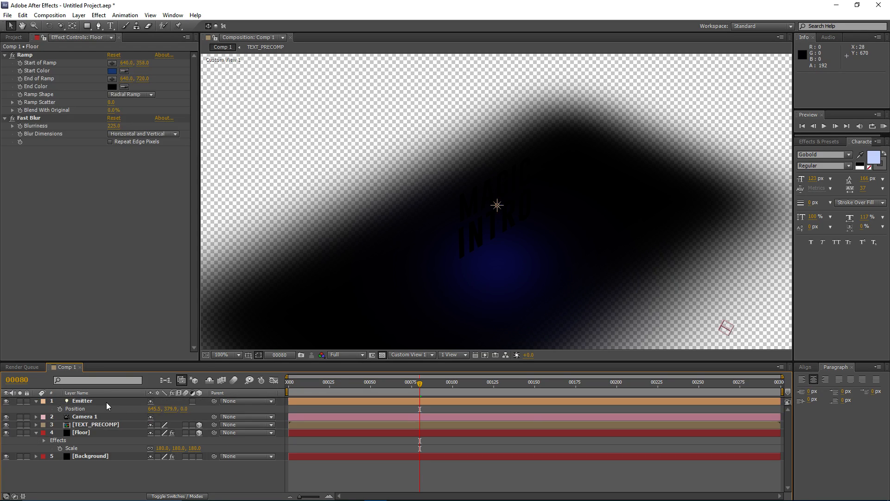
Set the Emitter light's X position to 640 and its Y position to 360.
click(153, 410)
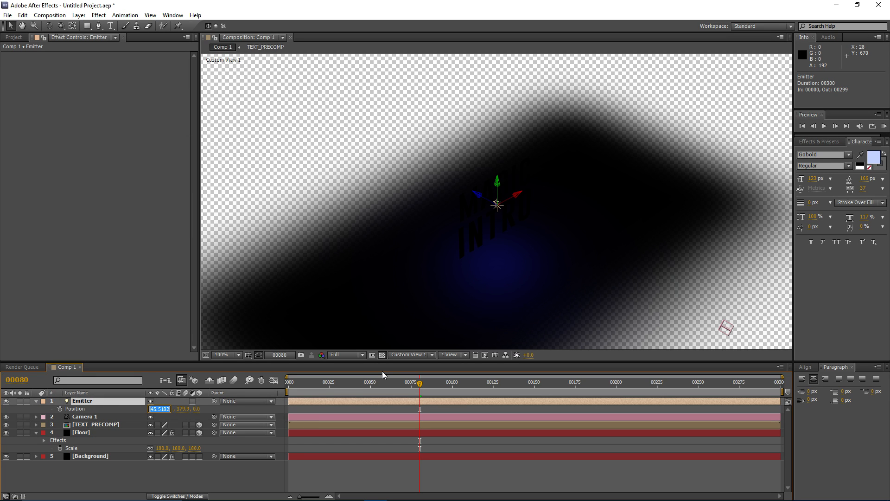
text(640)
key(Tab)
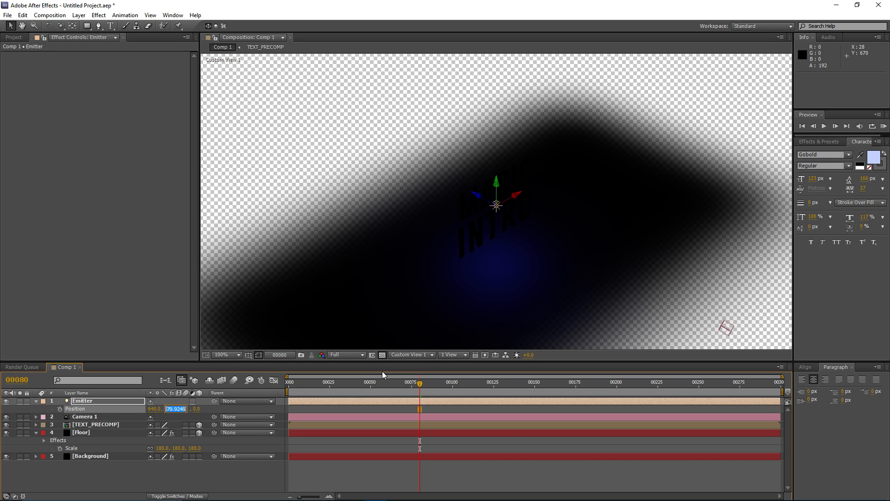
text(360)
key(Return)
click(185, 409)
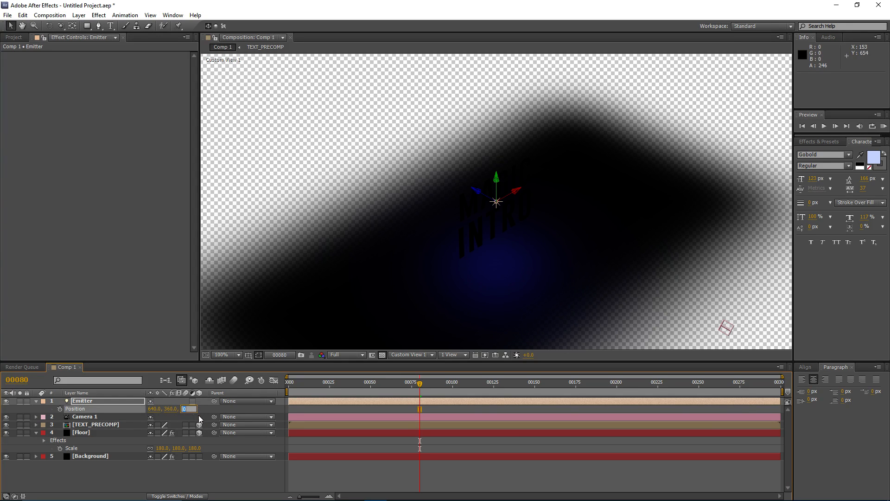
click(299, 403)
Turn off the transparency grid in the composition view.
scroll(484, 228, down, 1)
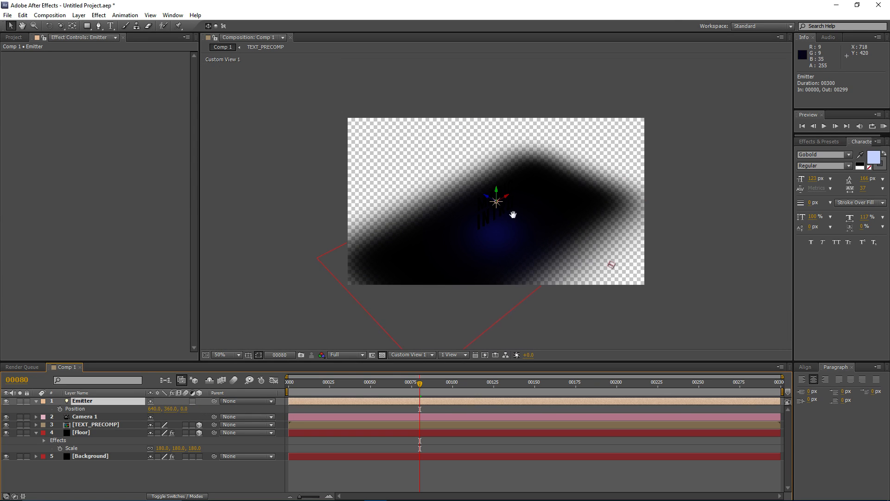
drag(513, 215, 474, 218)
scroll(457, 218, up, 1)
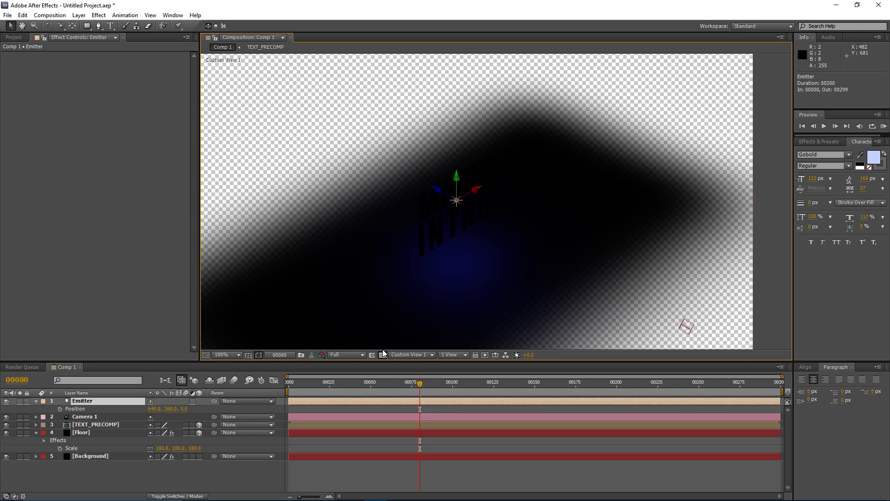
click(381, 356)
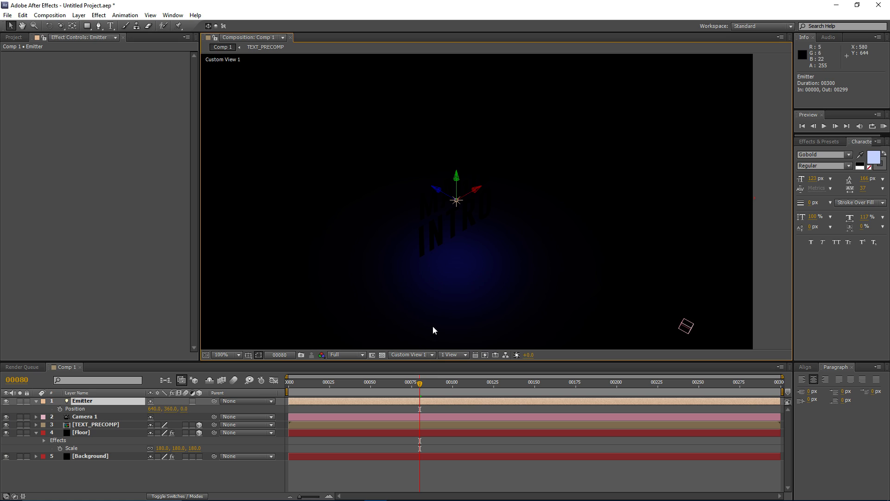
key(comma)
click(413, 355)
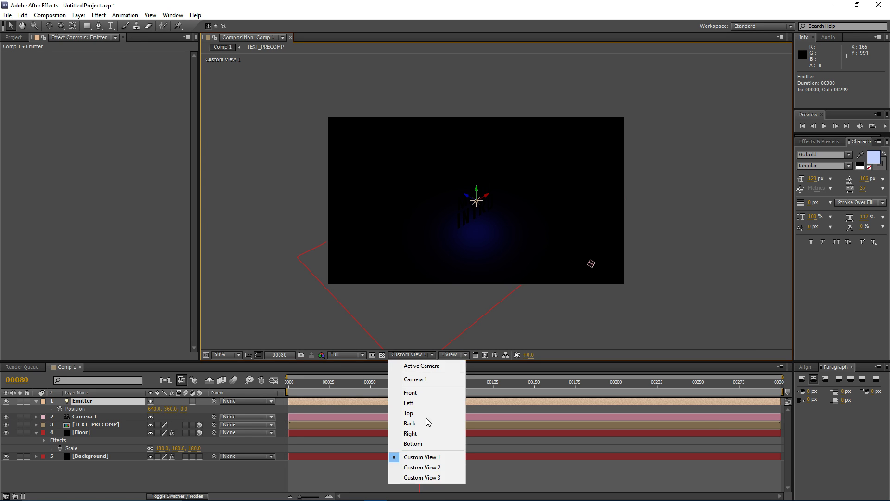
click(506, 477)
key(period)
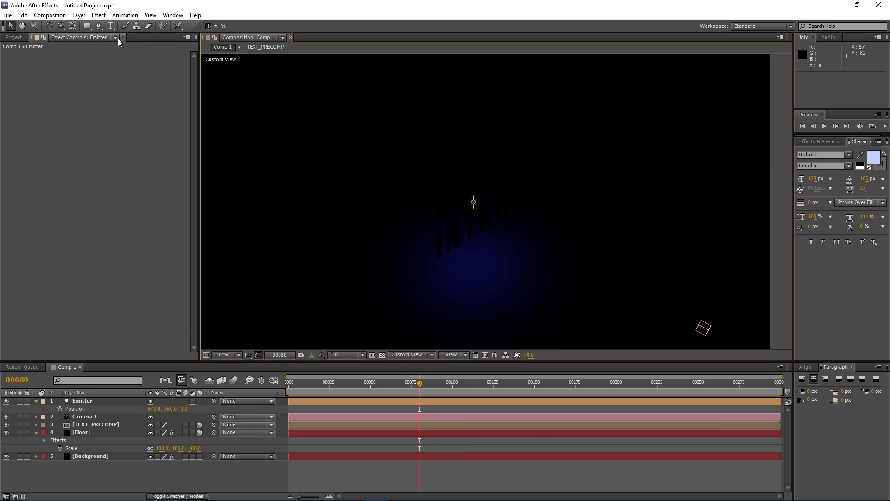
Create a new null object and make it a 3D layer.
click(79, 14)
mouse_move(88, 28)
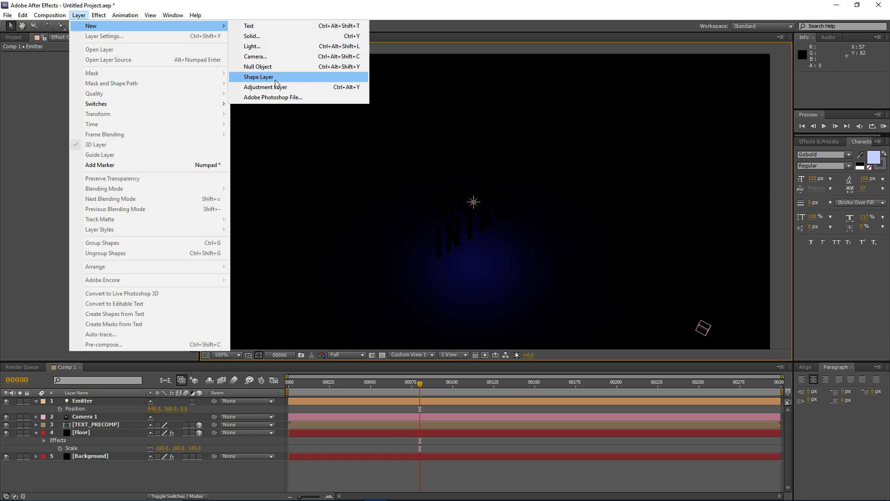
click(258, 66)
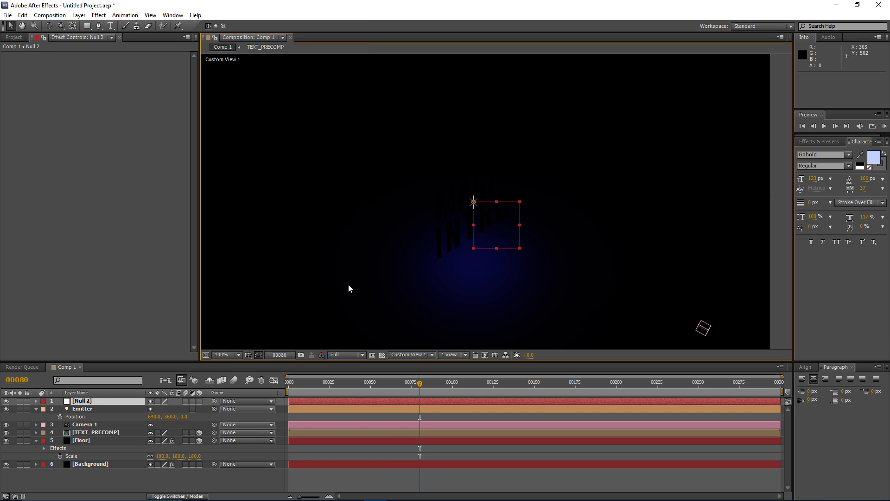
click(199, 401)
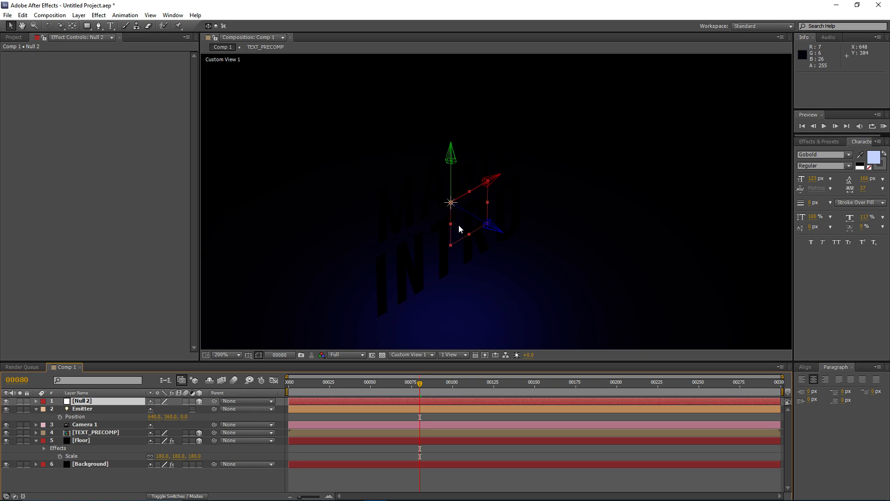
key(comma)
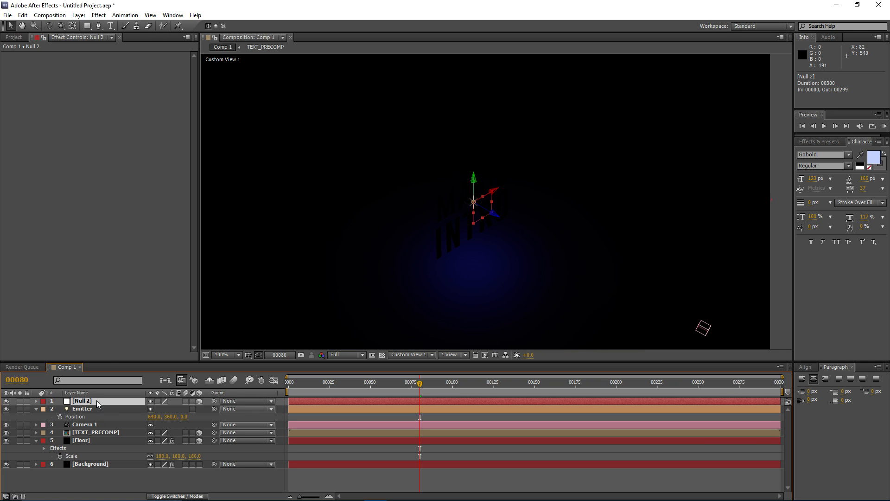
Rename the null layer as Emitter_TARGET.
key(Return)
text(Emitter_)
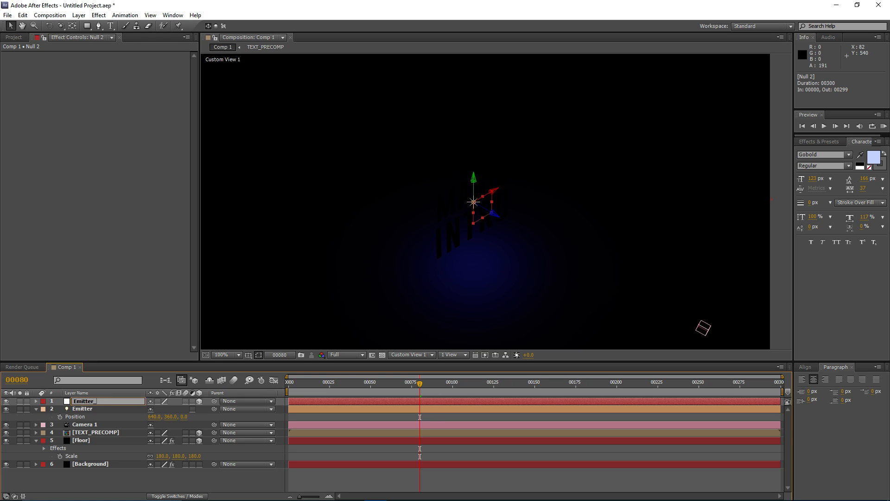
text(TARGET)
key(Return)
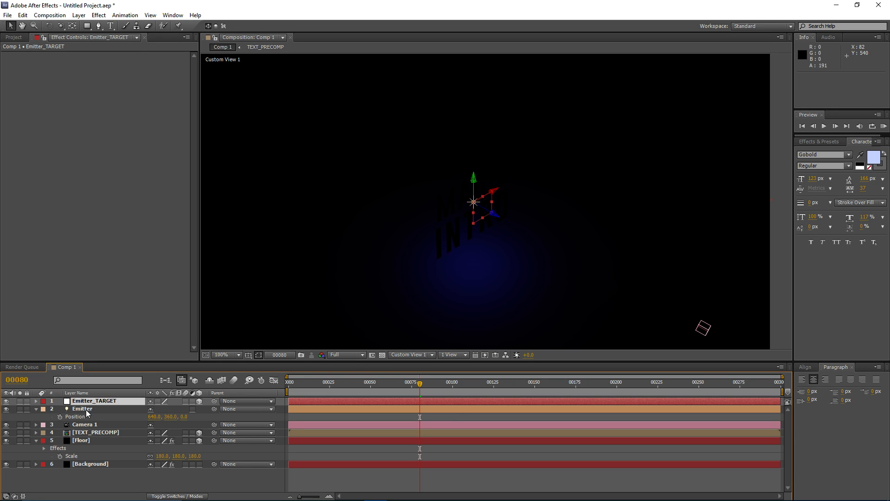
Parent the Emitter light to Emitter_TARGET and offset the light to a Z position of about 216.
click(87, 408)
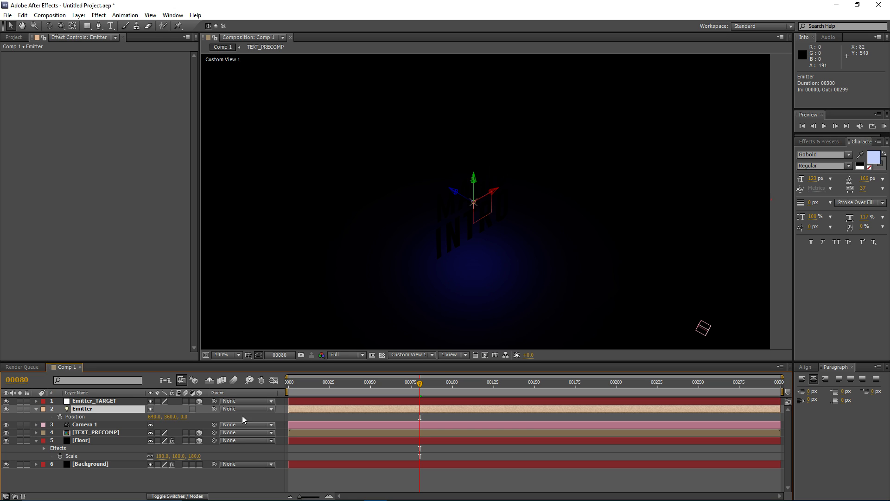
drag(213, 410, 116, 401)
drag(174, 416, 264, 411)
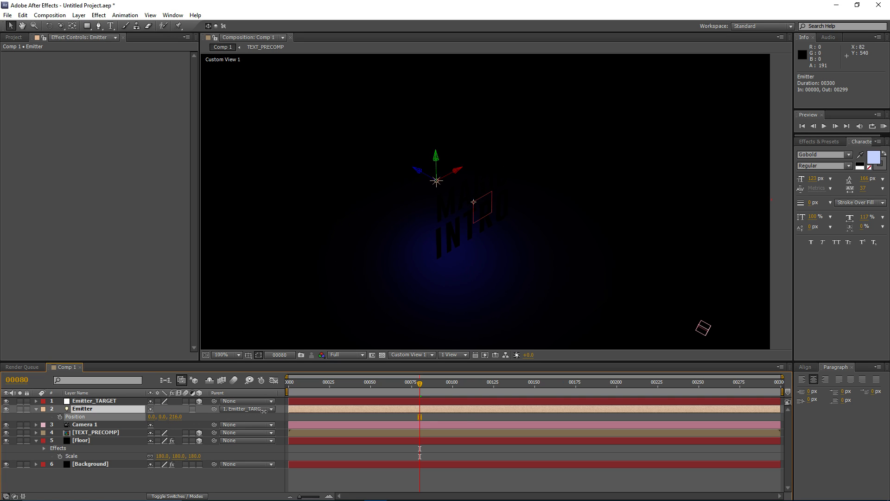
key(Return)
Try rotating Emitter_TARGET around its Y axis and reset the Y rotation to 0.
click(84, 401)
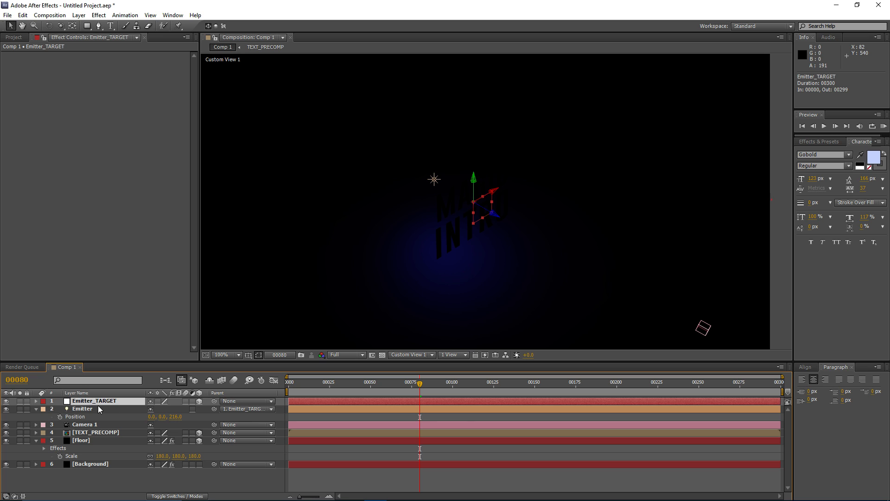
click(36, 400)
click(44, 408)
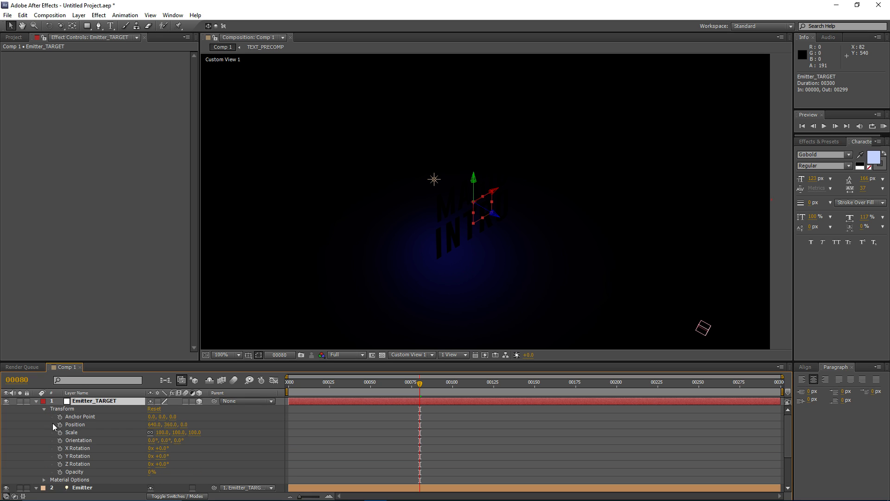
click(85, 456)
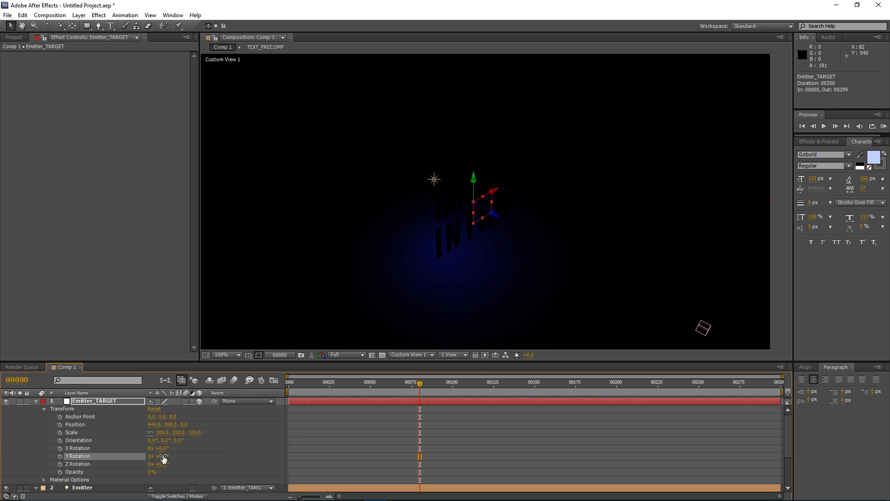
mouse_move(164, 459)
mouse_down()
mouse_move(313, 438)
mouse_move(446, 435)
mouse_move(324, 454)
mouse_move(170, 457)
mouse_up()
click(164, 456)
text(0)
key(Return)
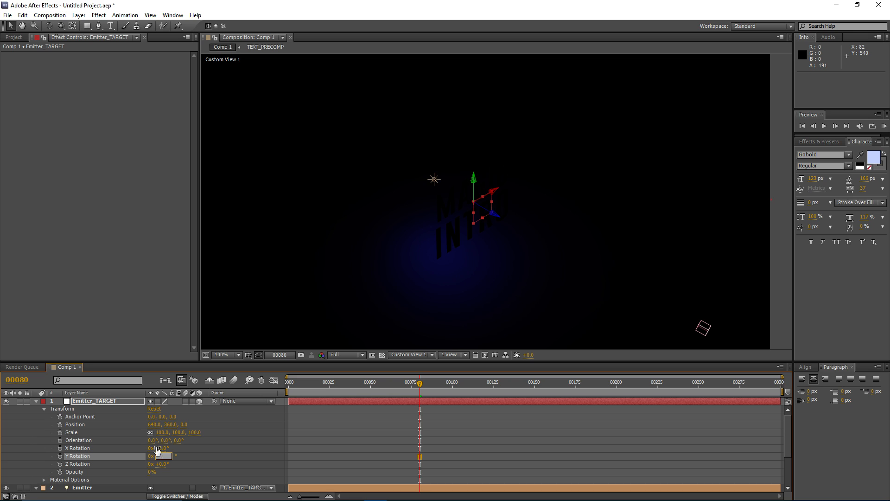
click(90, 401)
click(36, 400)
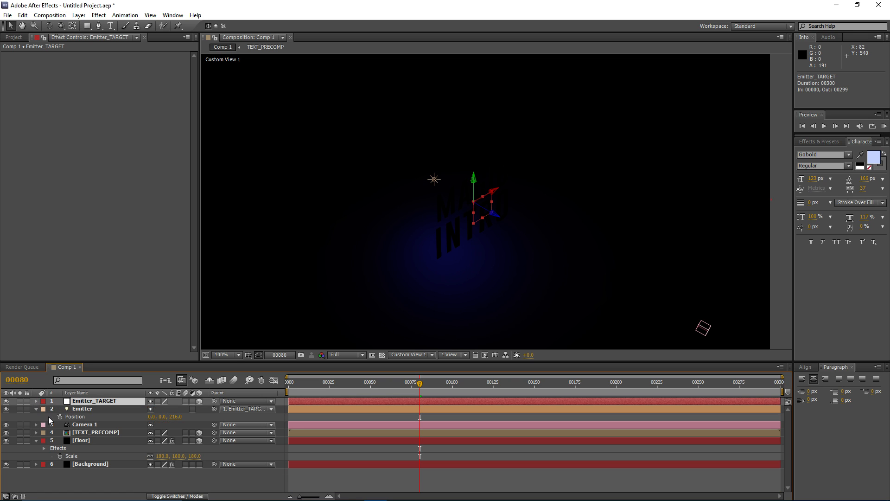
Set the Emitter light's Z position to 0 relative to Emitter_TARGET.
click(84, 409)
click(180, 417)
click(93, 417)
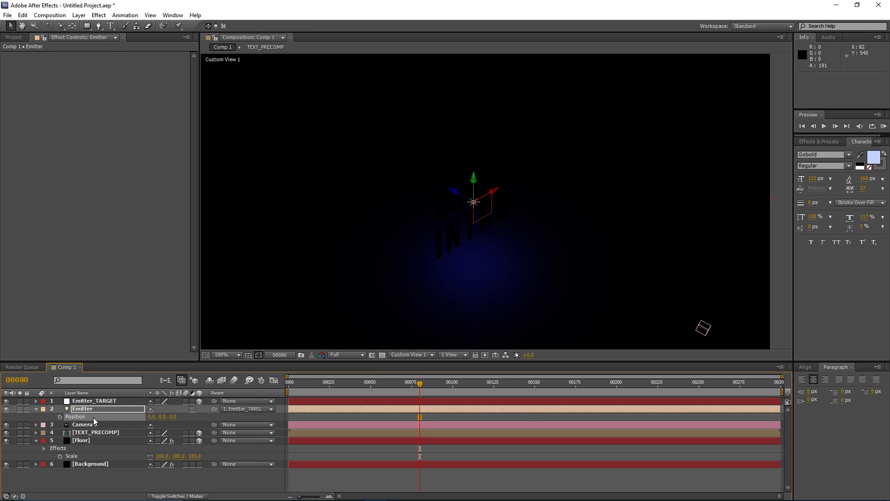
Separate the Emitter light's Position into X, Y and Z dimensions, try offsetting its Z Position, and undo the offset.
click(87, 408)
click(86, 415)
right_click(80, 419)
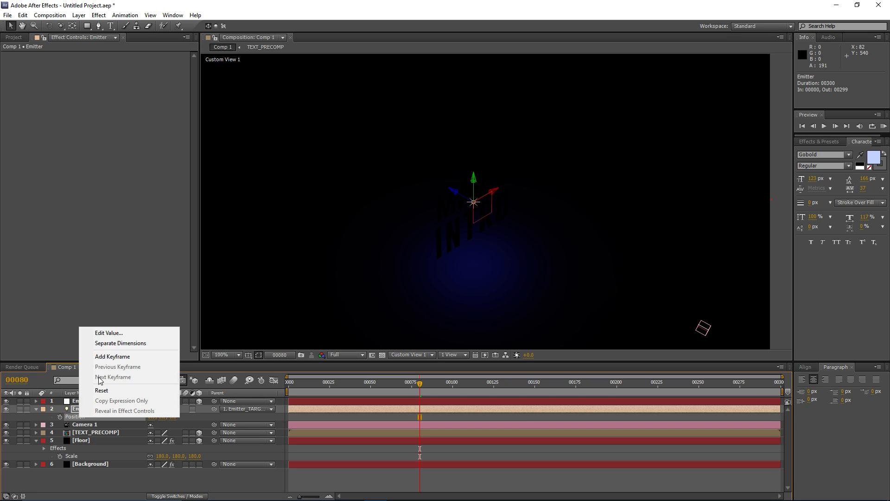
click(110, 344)
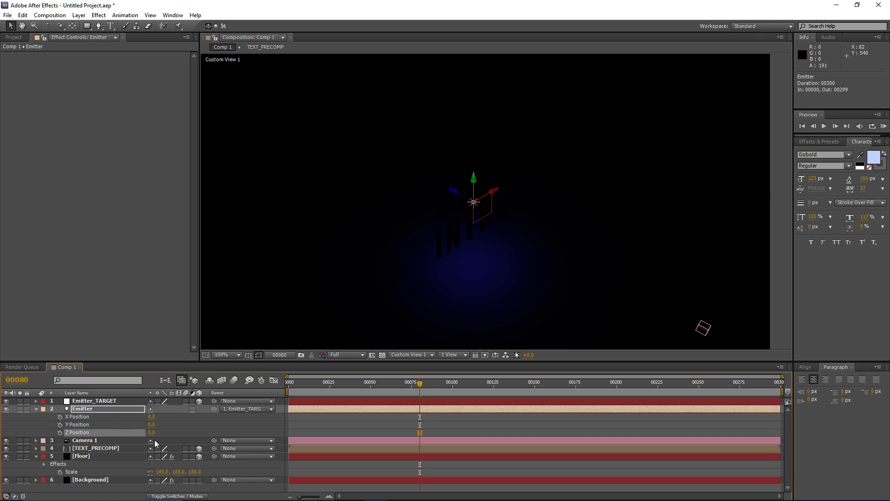
drag(151, 432, 312, 429)
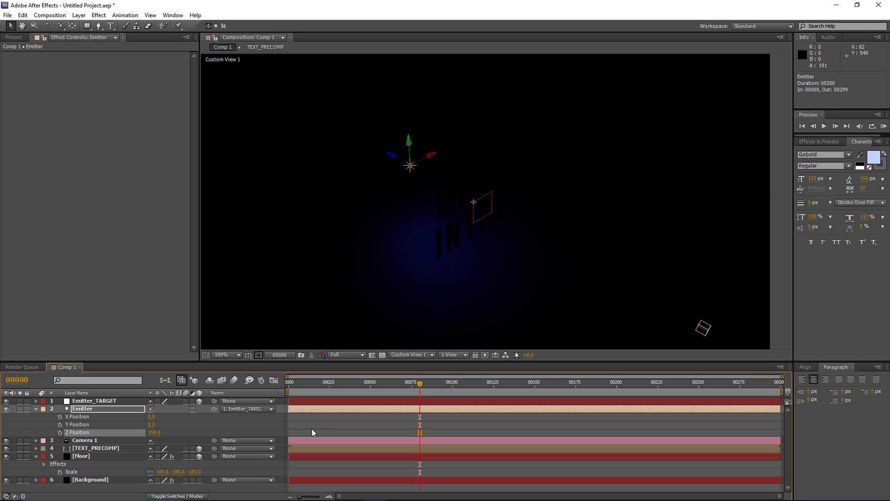
key(ctrl+z)
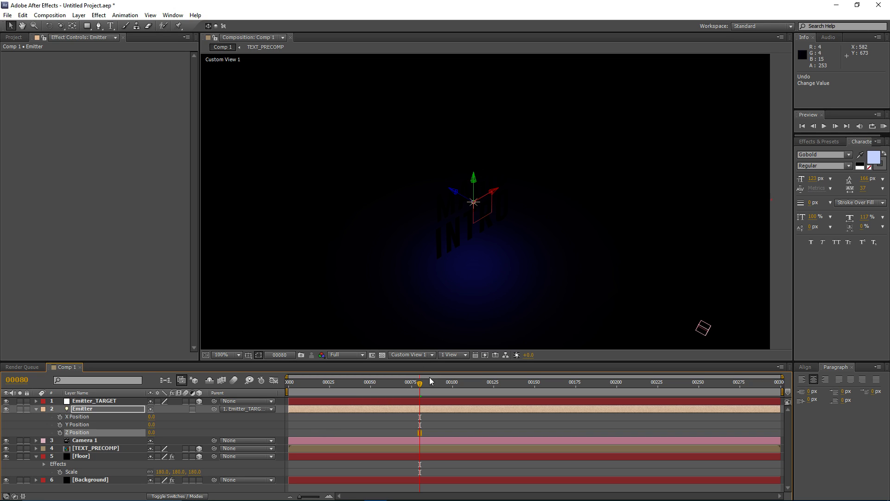
Move to frame 150 and separate the Emitter_TARGET null's Position into X, Y and Z dimensions.
drag(423, 385, 533, 388)
click(106, 400)
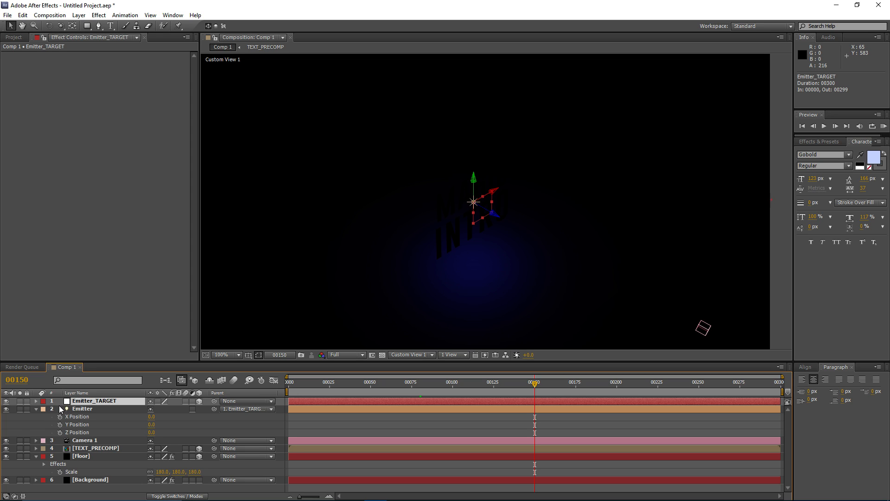
key(p)
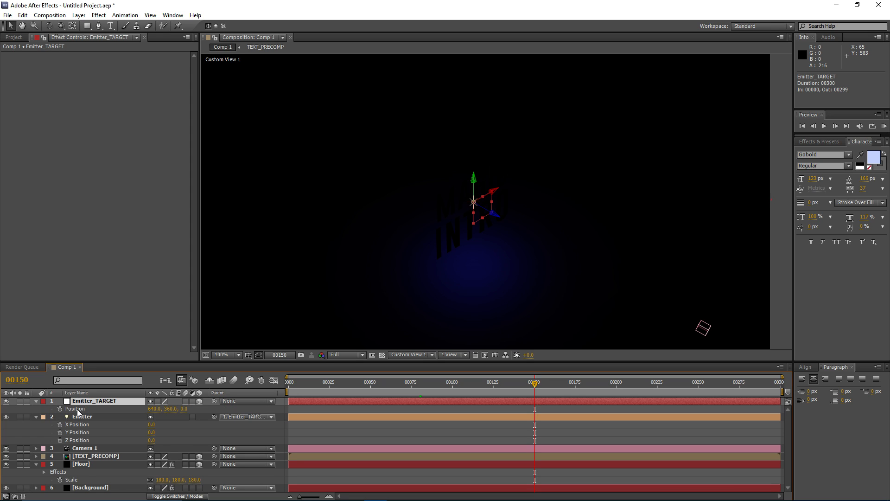
click(77, 412)
right_click(77, 412)
click(119, 424)
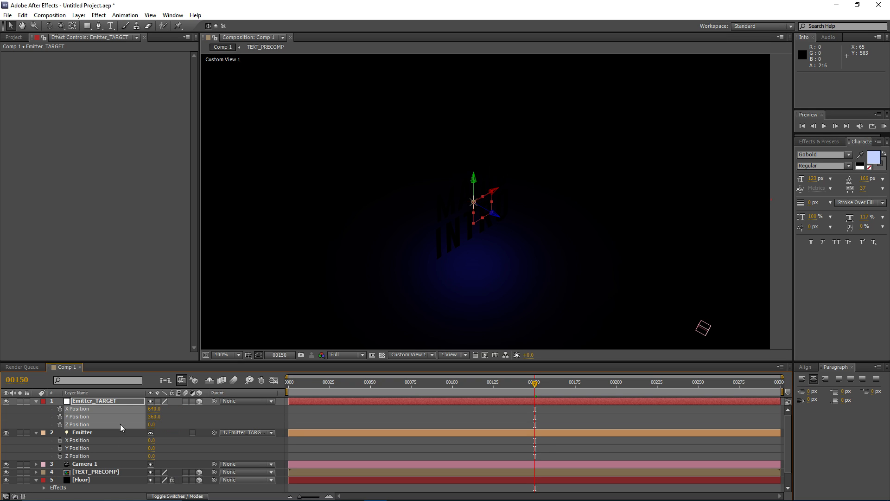
Try raising Emitter_TARGET above the title and lowering it to a Y Position of 538.
click(95, 417)
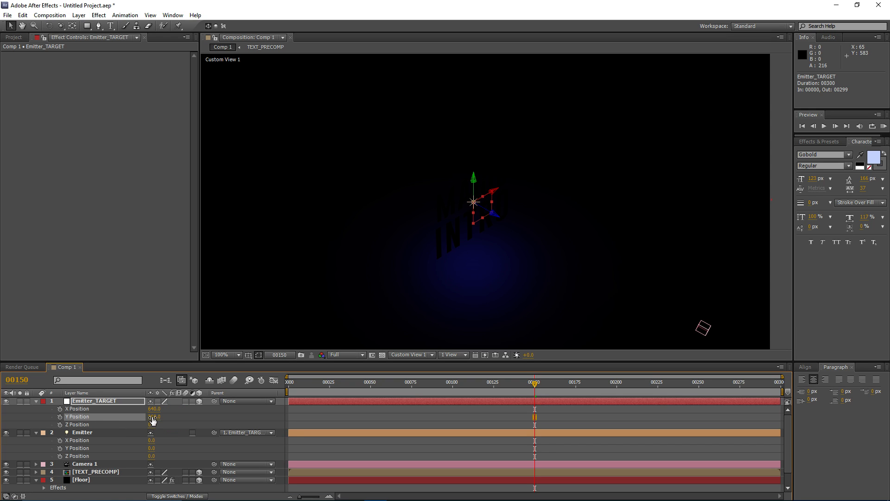
drag(154, 416, 180, 443)
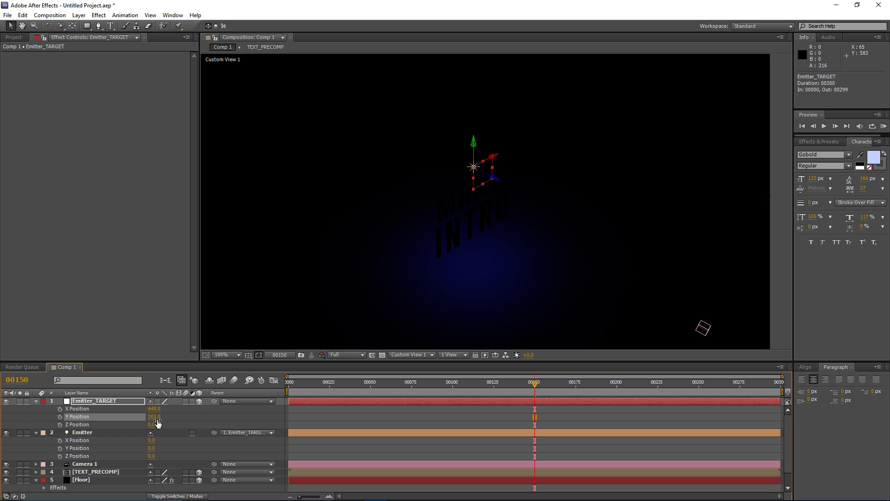
drag(155, 417, 315, 415)
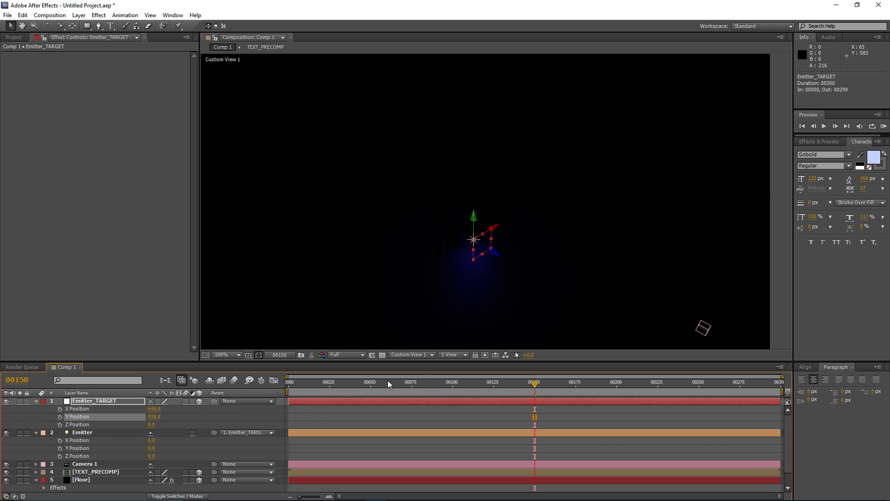
Switch to the Active Camera view and keyframe Emitter_TARGET's Y Position at 577 on frame 0.
click(407, 358)
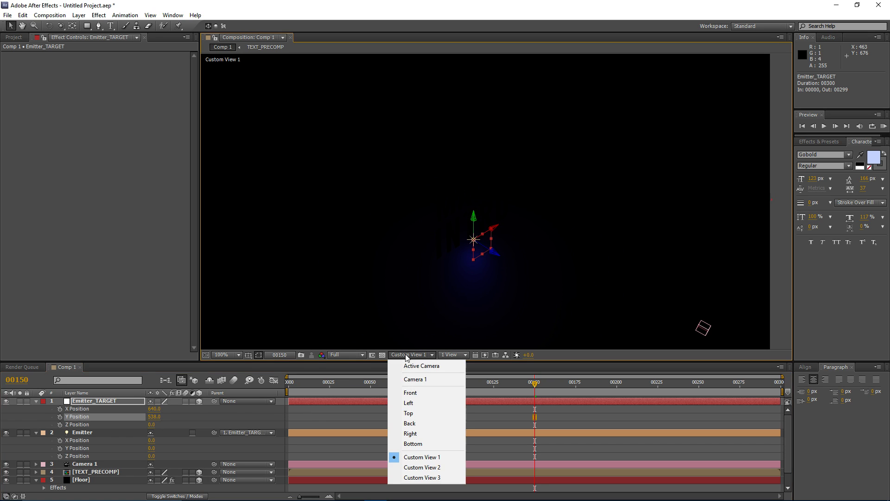
click(416, 363)
key(comma)
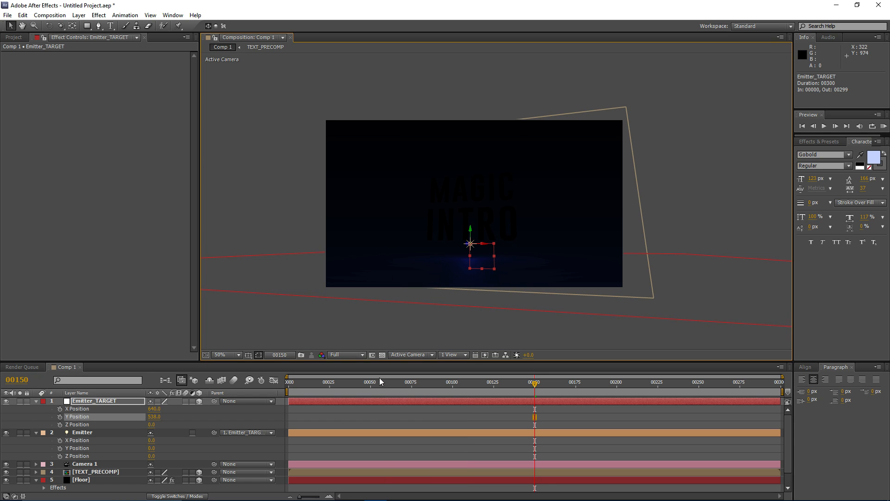
click(298, 384)
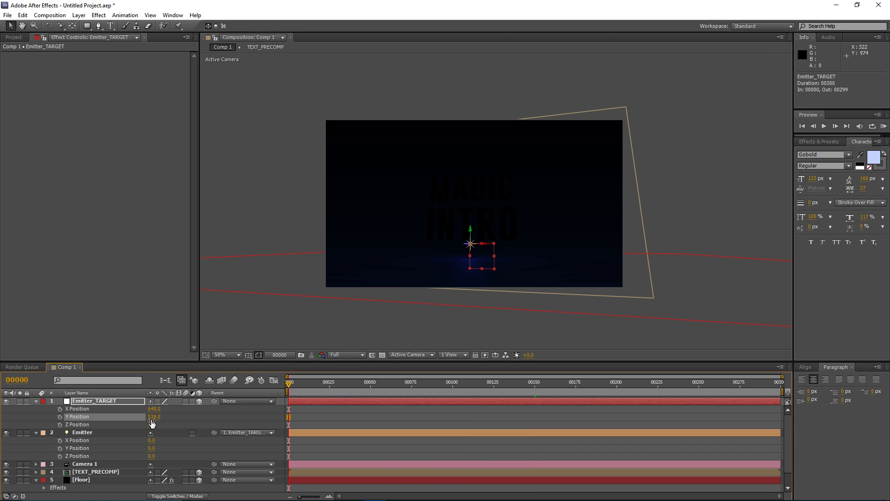
drag(152, 422, 176, 418)
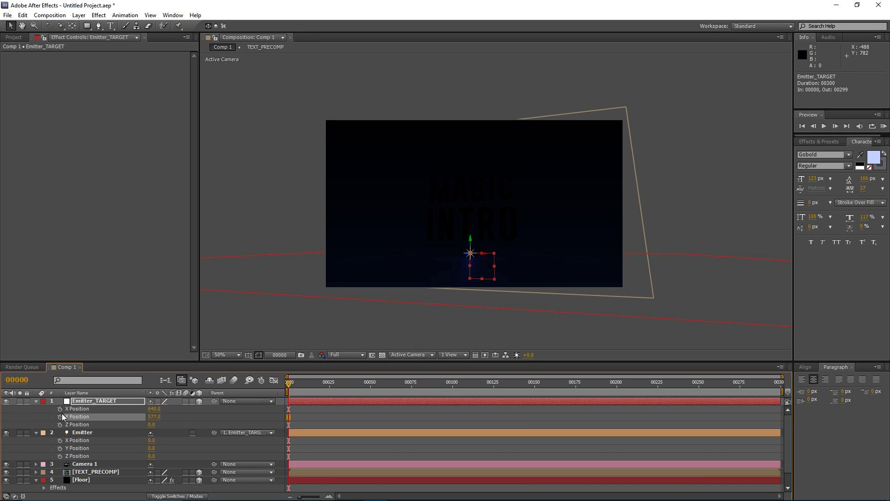
click(60, 417)
Set Emitter_TARGET's Y Position to 124 at frame 150 and scrub through the vertical movement.
drag(288, 386, 535, 384)
click(16, 380)
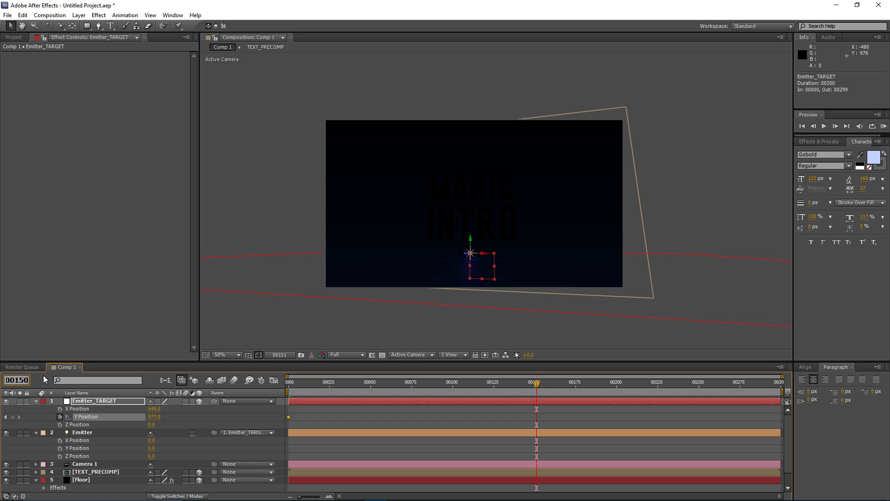
key(Return)
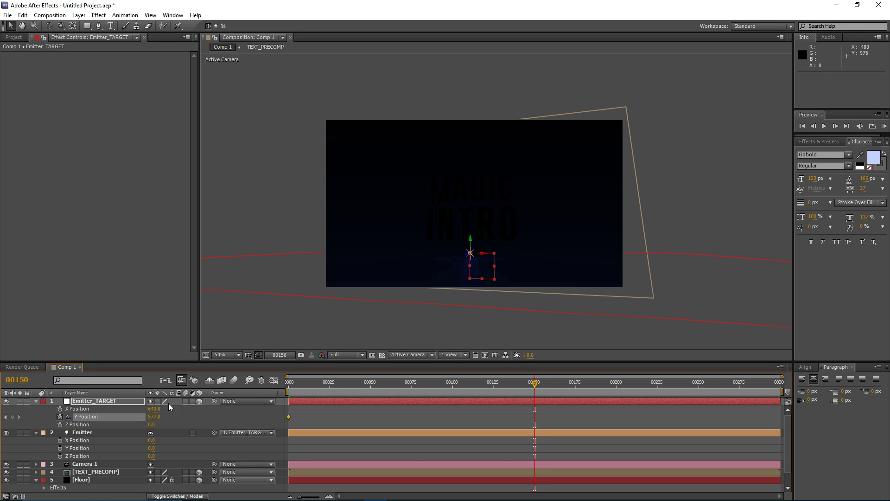
drag(155, 416, 118, 427)
scroll(468, 147, up, 2)
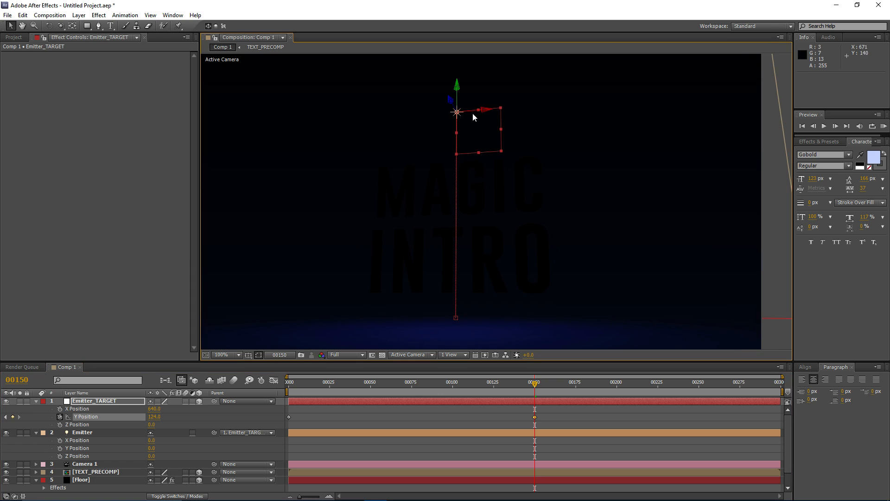
scroll(482, 174, down, 2)
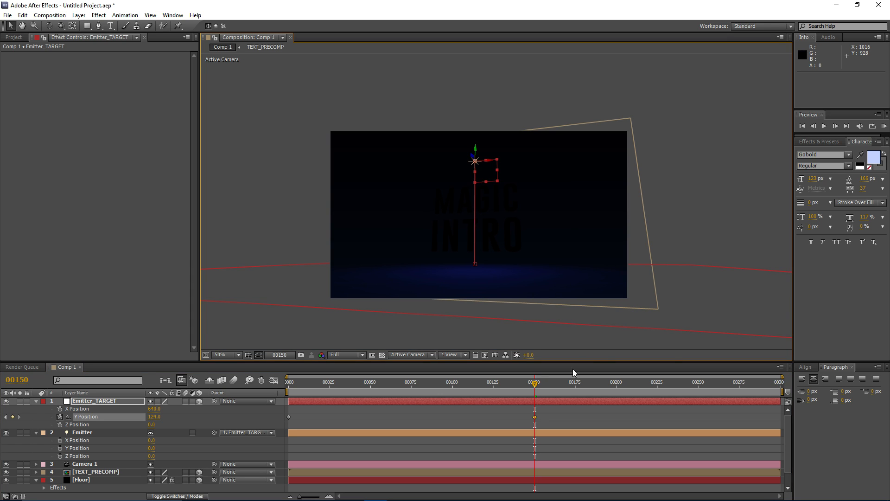
drag(530, 383, 393, 390)
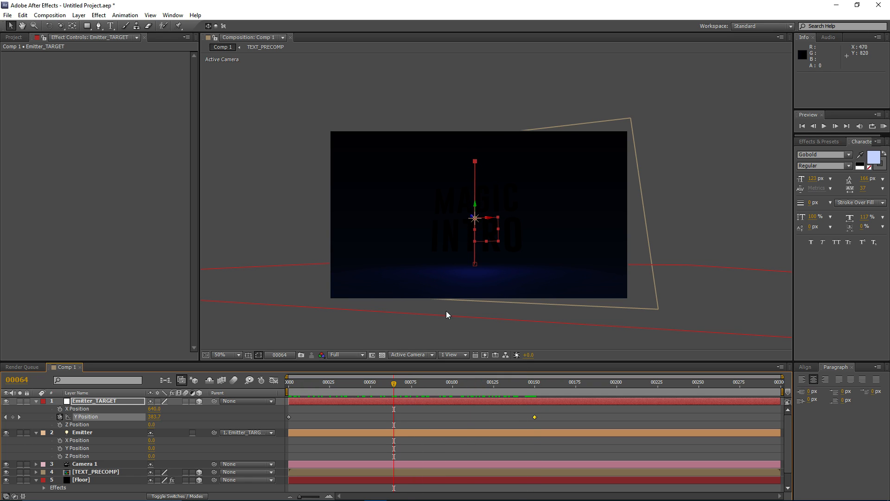
Return to frame 0, switch to Custom View 1, and set the Emitter light's Z Position to 215.
click(97, 432)
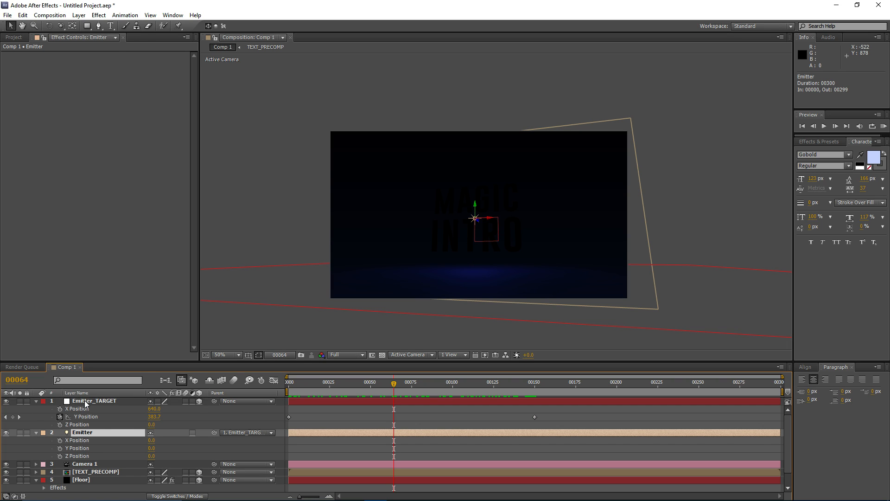
click(84, 403)
click(101, 432)
drag(400, 382, 266, 396)
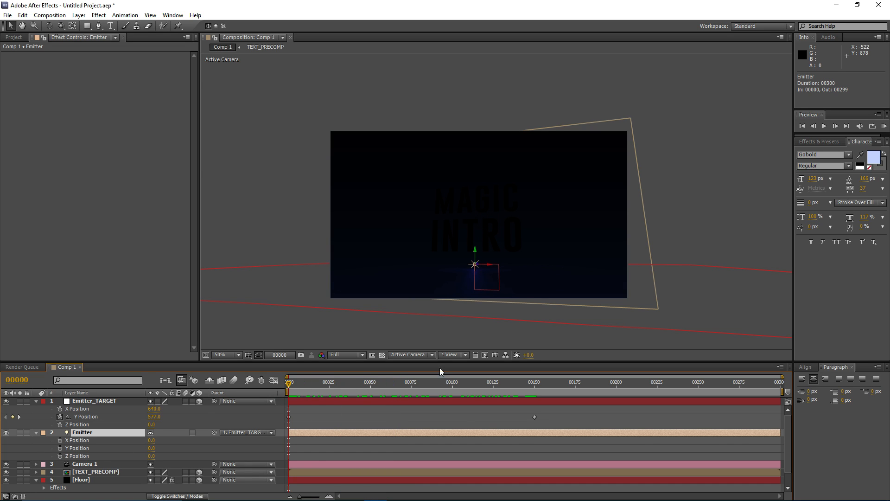
click(399, 355)
click(431, 457)
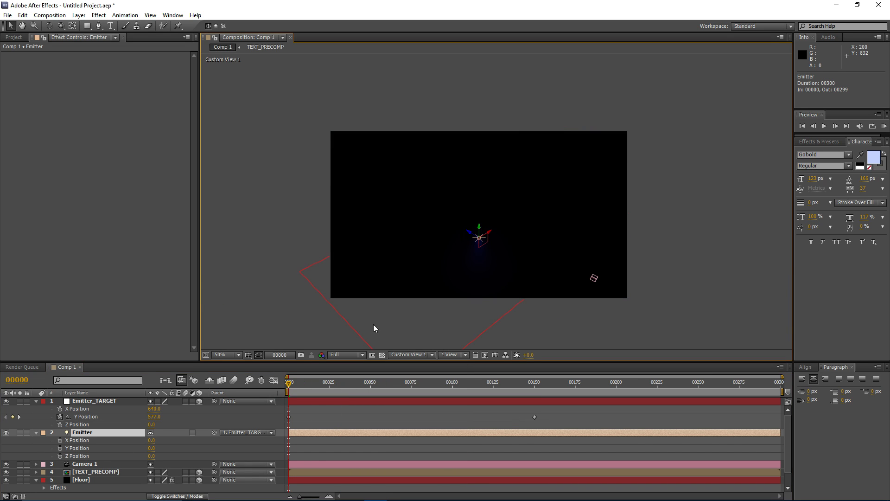
scroll(430, 271, up, 2)
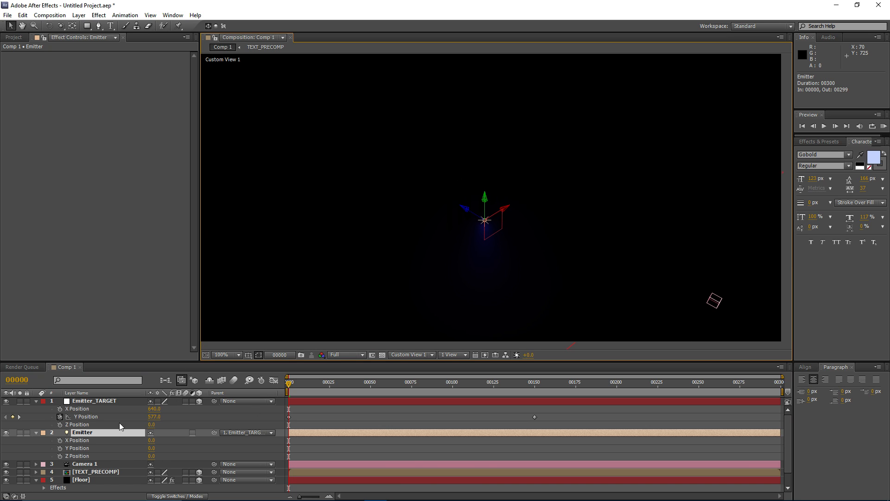
drag(152, 455, 244, 452)
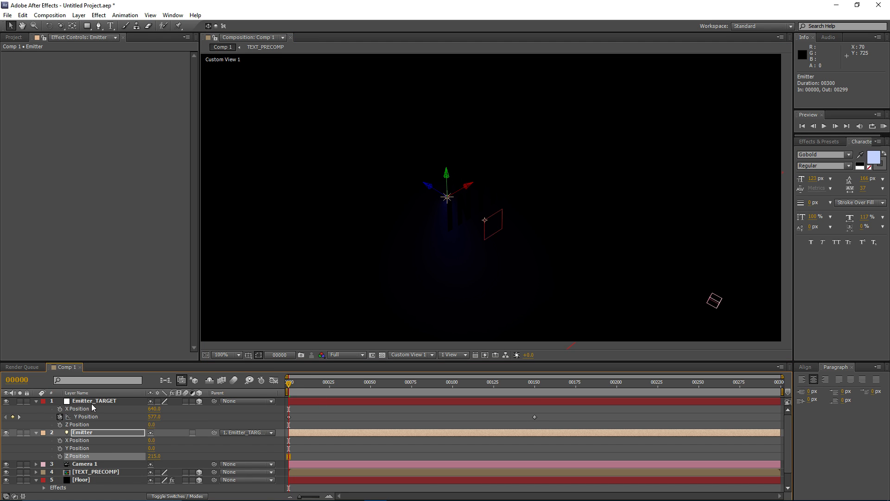
Start keyframing Emitter_TARGET's Y Rotation at frame 0.
click(135, 401)
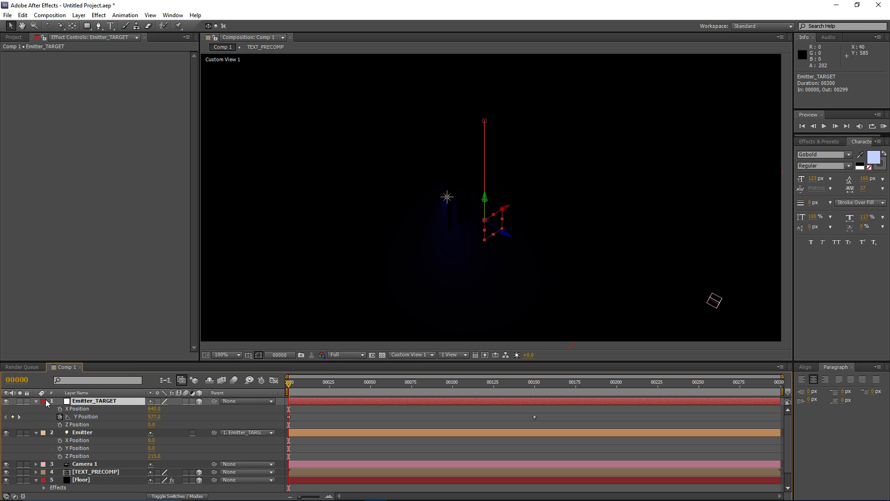
key(r)
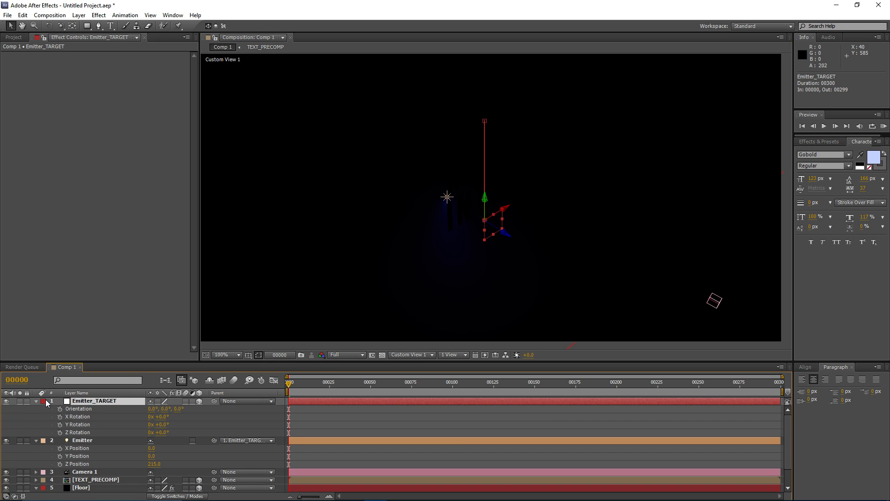
click(60, 426)
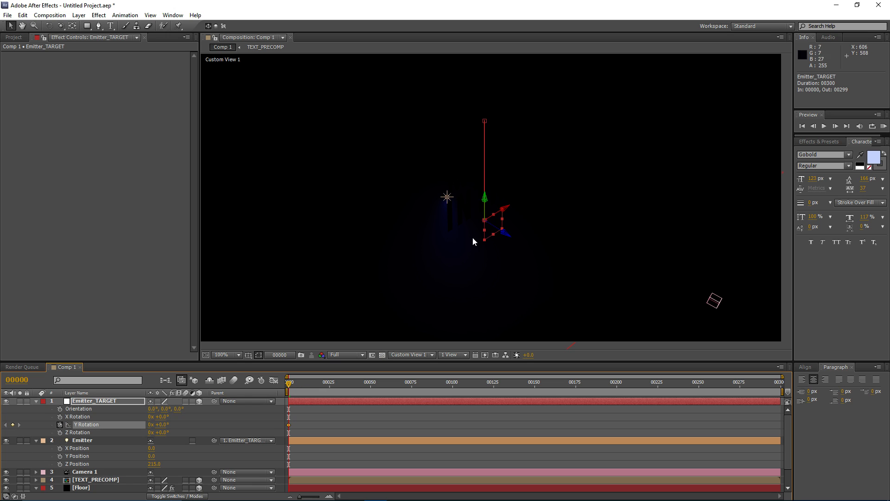
Set Emitter_TARGET's Y Rotation to 2 full revolutions at frame 150 and scrub back through the spiral motion.
drag(290, 382, 537, 391)
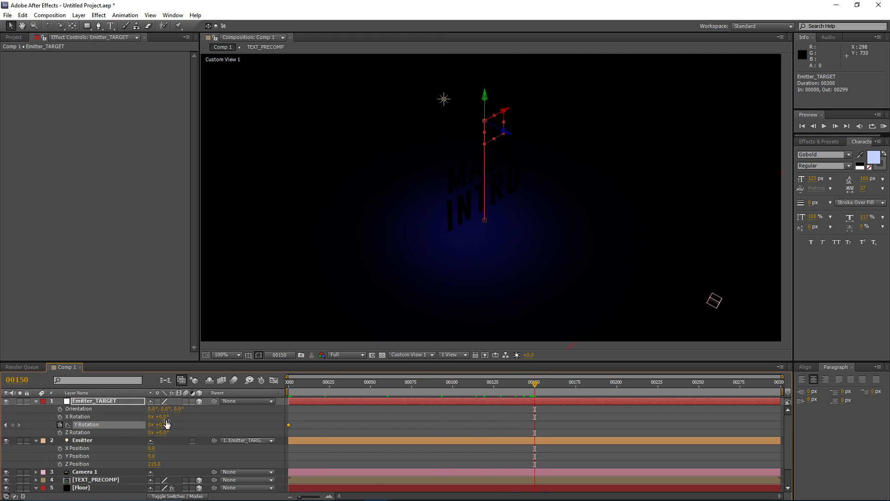
click(152, 425)
click(132, 431)
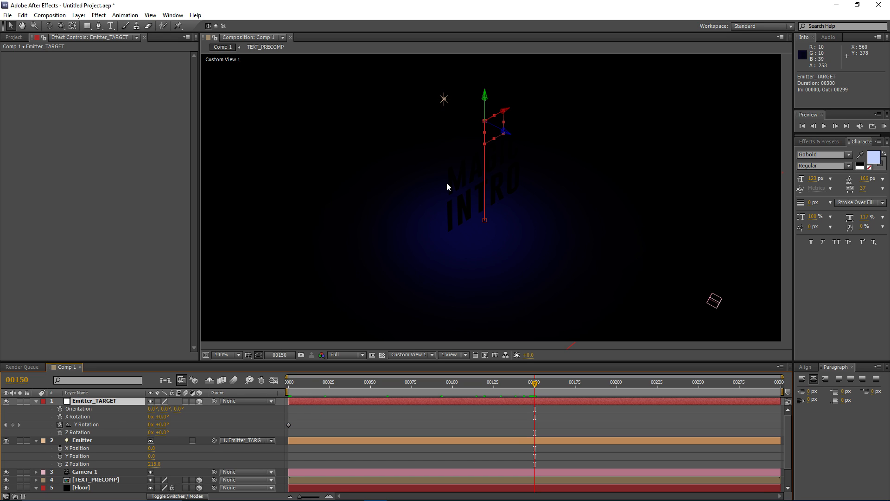
click(151, 424)
text(2)
key(Return)
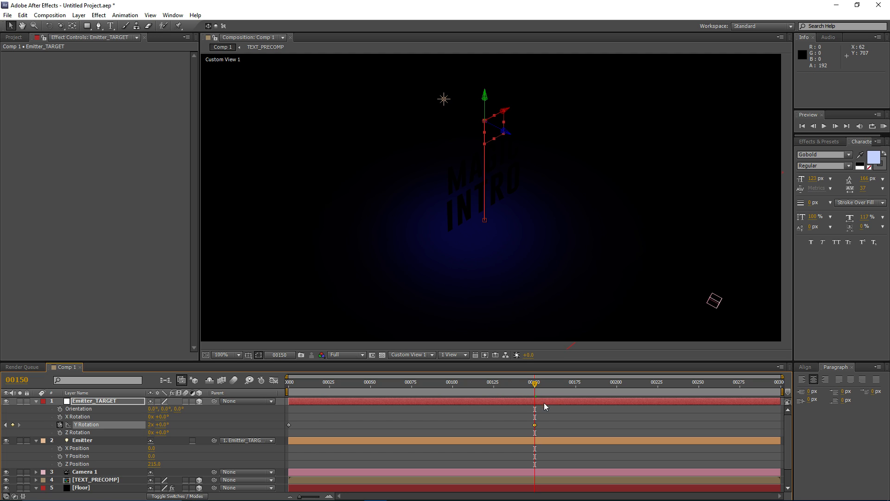
drag(527, 390, 455, 396)
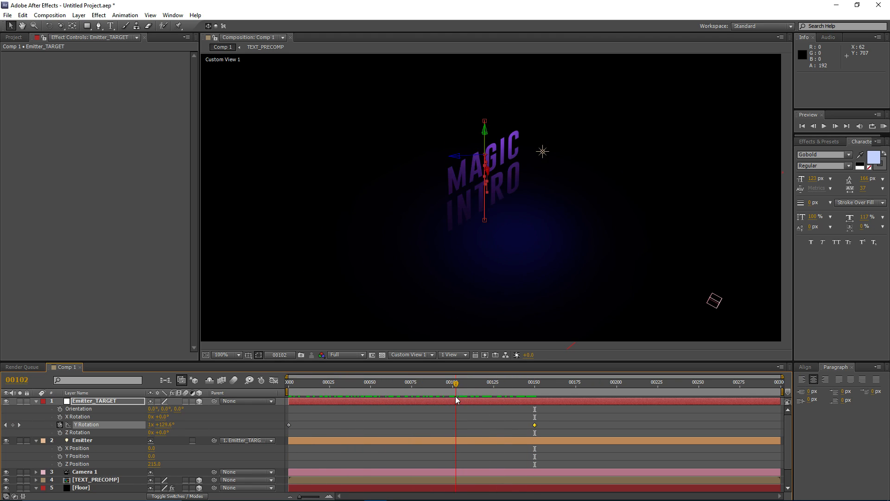
Set the Emitter light's Z Position to 315 and scrub to frame 75 to check the wider orbit.
scroll(460, 229, down, 2)
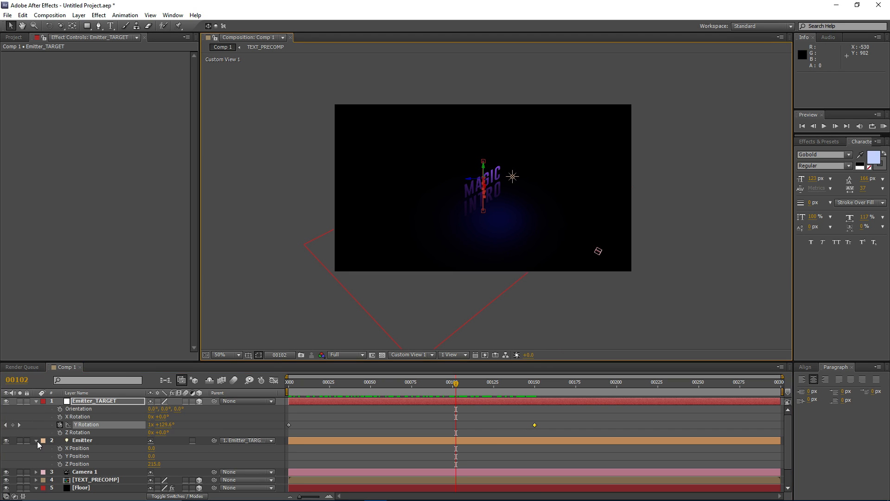
click(97, 442)
click(79, 464)
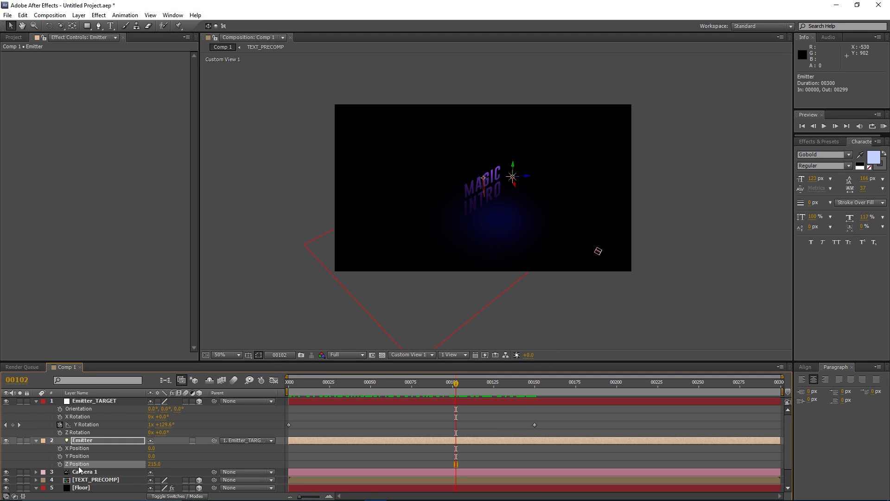
scroll(495, 198, up, 2)
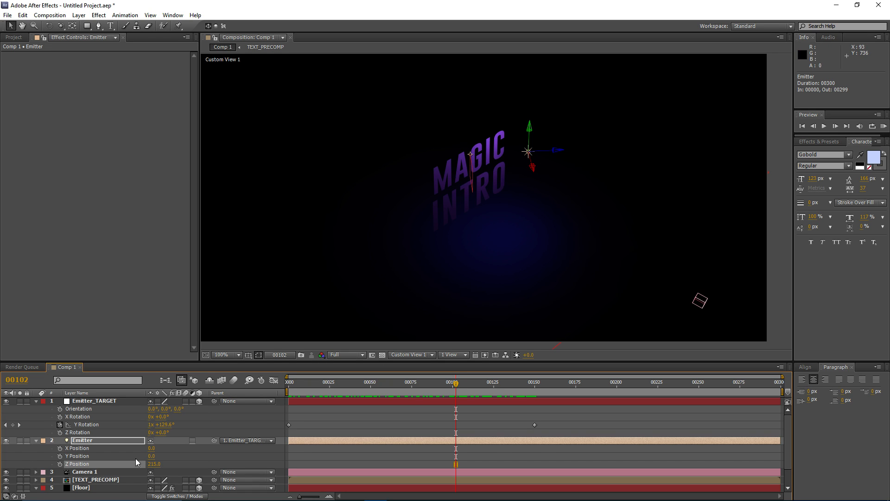
drag(153, 463, 324, 440)
drag(439, 395, 411, 393)
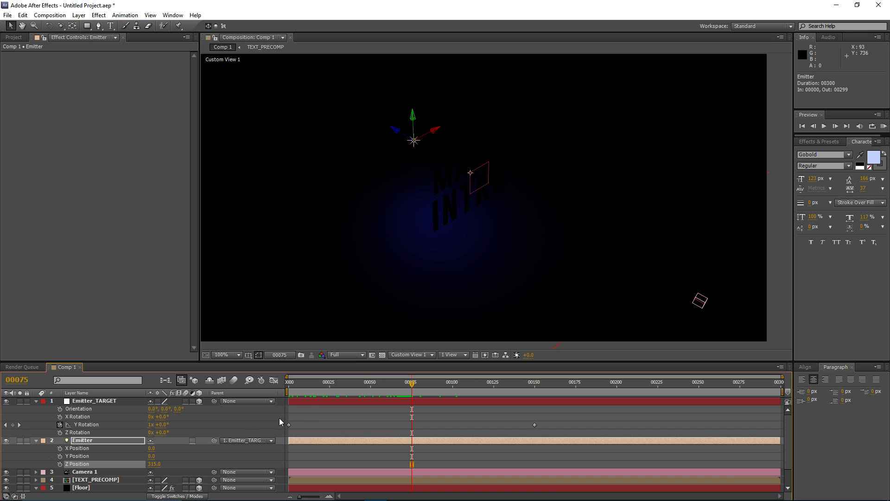
Keyframe the Emitter light's Z Position at frame 75, with values of 220 at frame 0 and 186 at frame 150.
click(60, 464)
drag(403, 392, 265, 394)
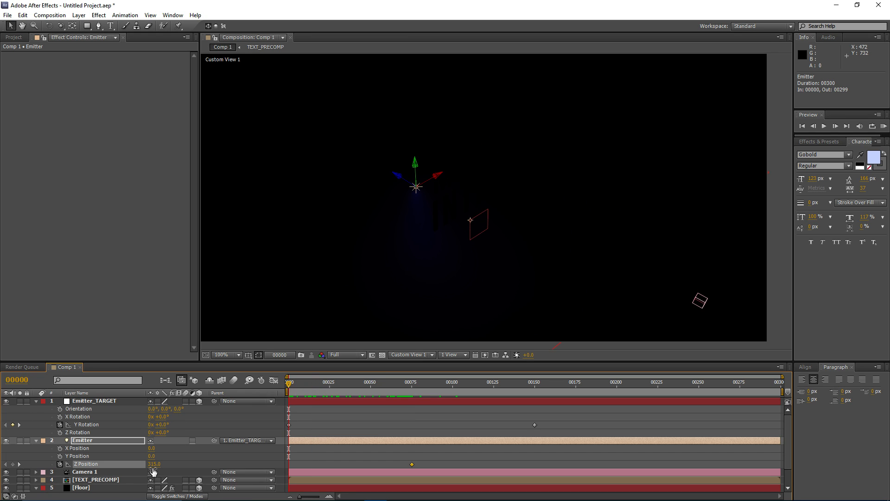
drag(153, 470, 114, 472)
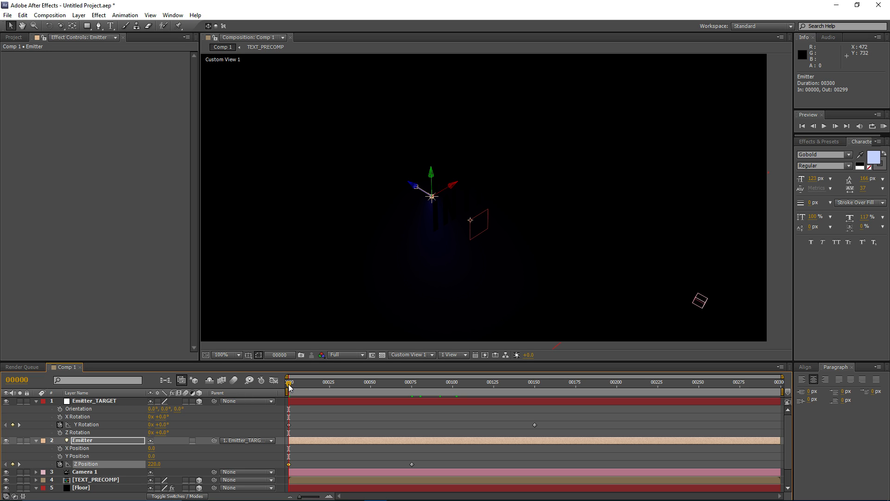
drag(289, 387, 535, 384)
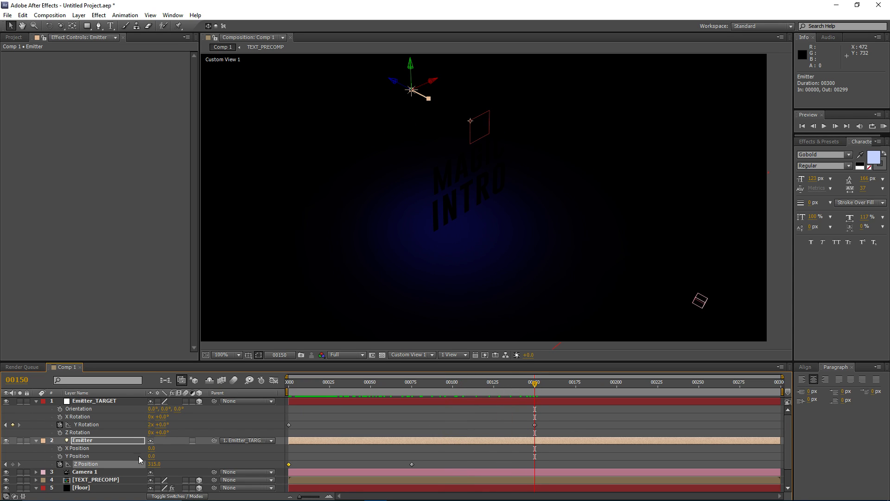
drag(154, 463, 110, 479)
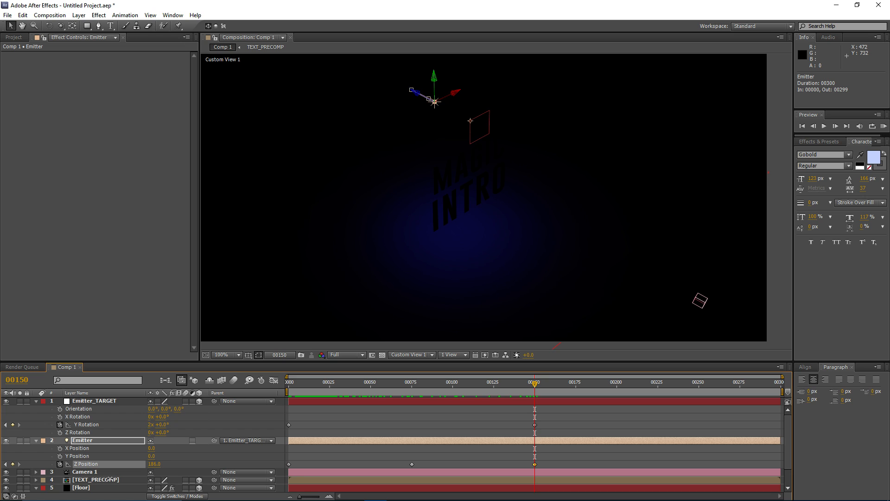
Scrub through the Emitter's spiral to frame 101 and switch the composition view to Active Camera.
drag(481, 387, 373, 404)
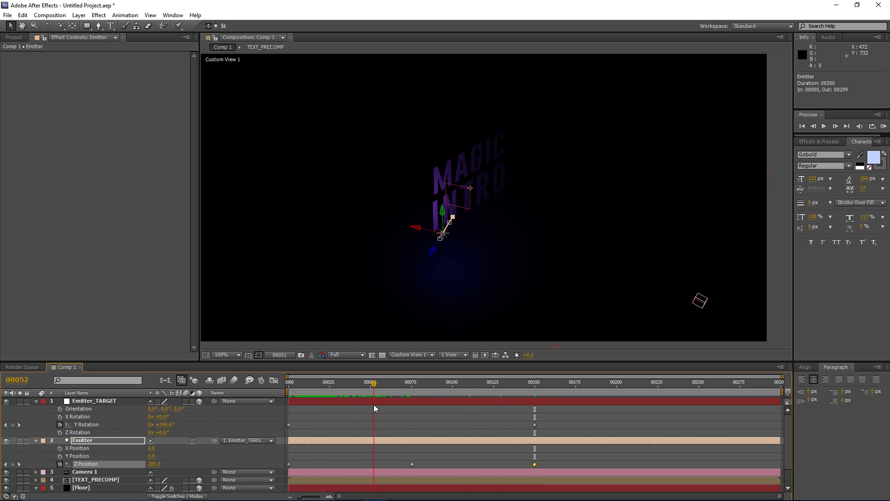
key(comma)
key(comma)
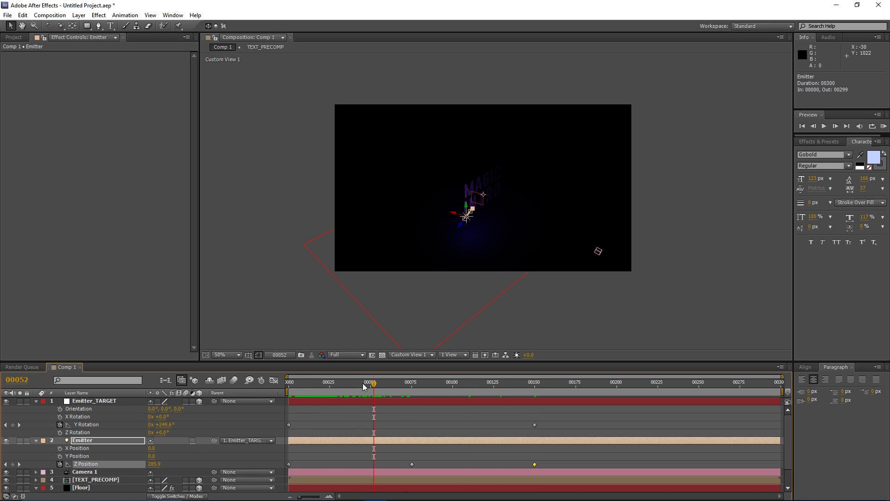
drag(374, 388, 455, 393)
key(period)
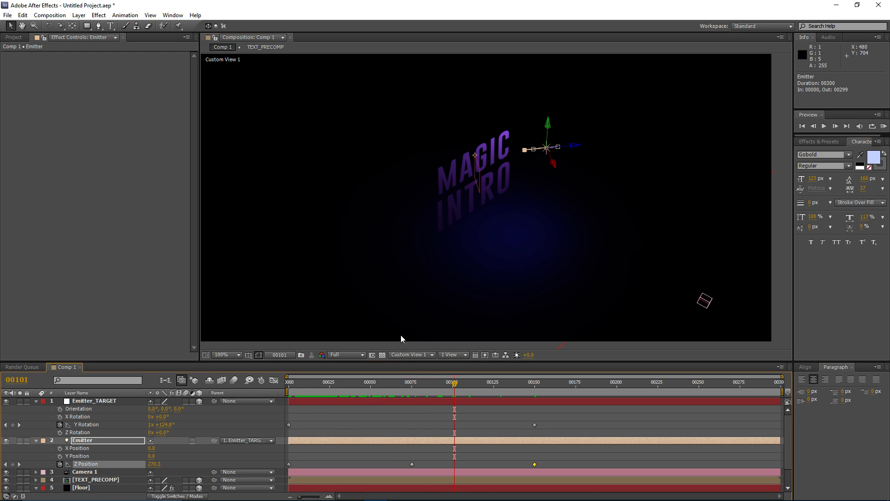
click(412, 355)
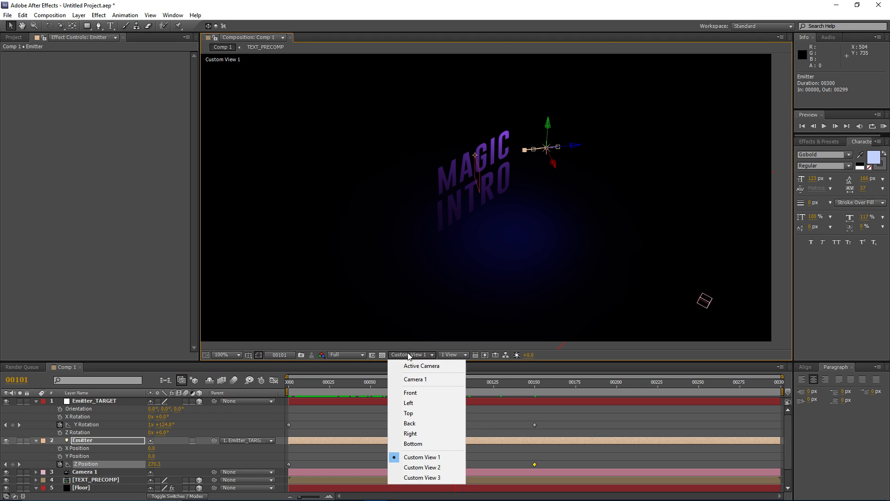
click(422, 366)
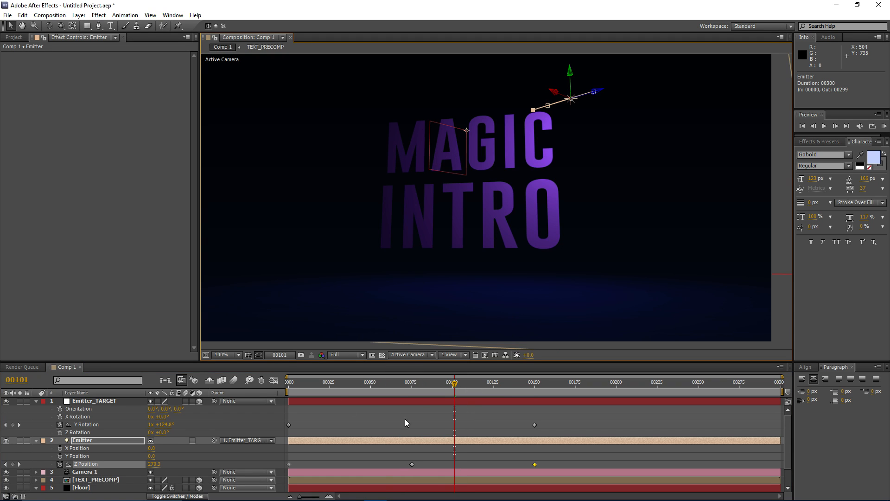
Collapse Emitter_TARGET's properties and create a new solid layer named Particular.
click(36, 400)
click(85, 15)
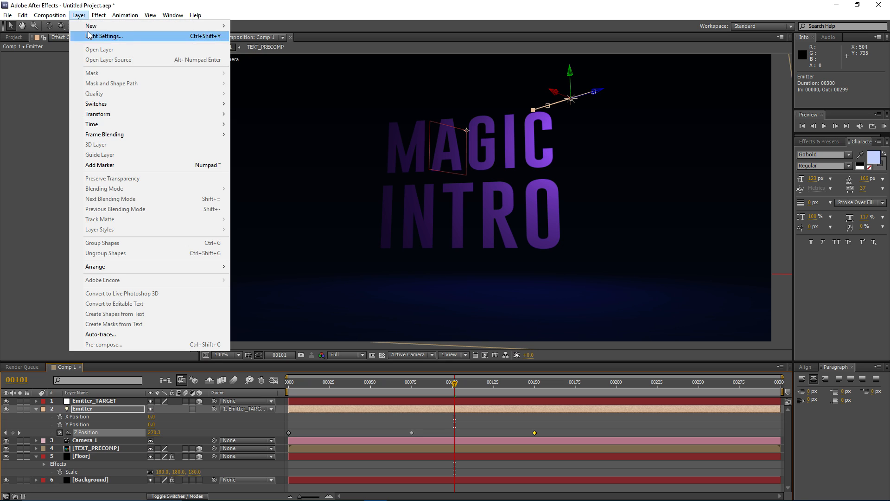
mouse_move(93, 32)
click(263, 37)
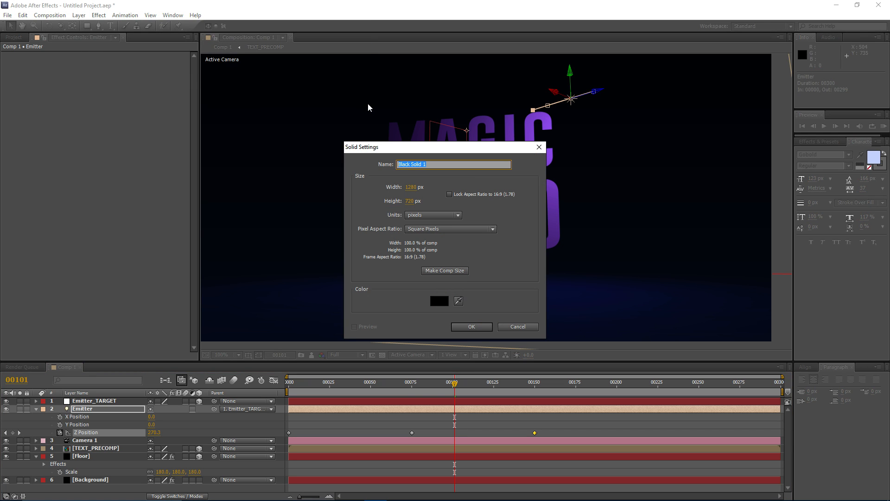
text(Particular)
key(Return)
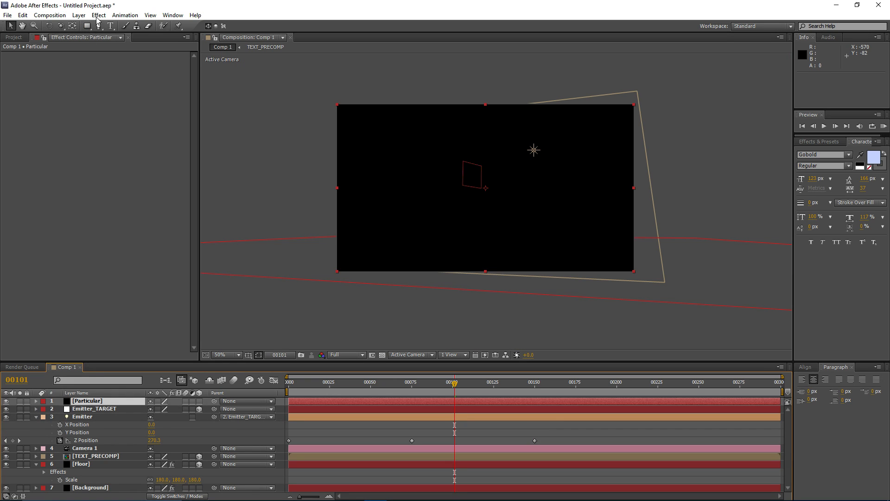
Apply the Particular effect to the new solid and set its Emitter Type to Light(s).
click(99, 15)
mouse_move(126, 274)
click(236, 295)
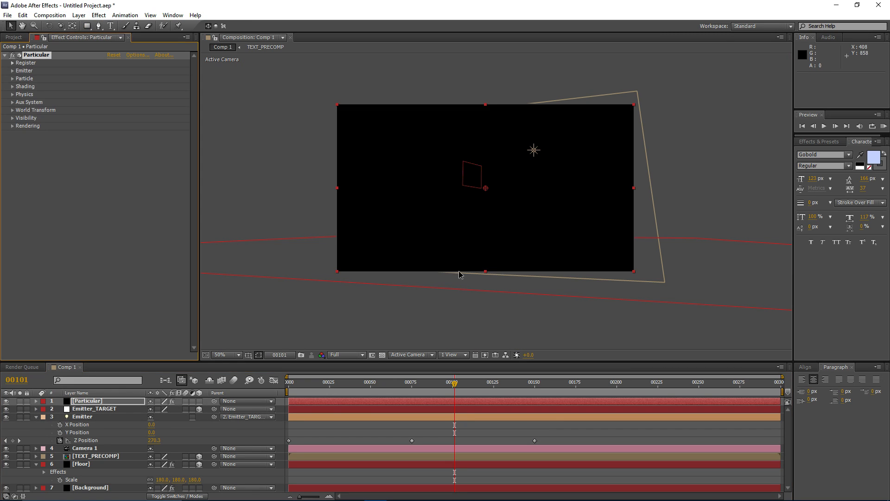
click(12, 70)
click(128, 87)
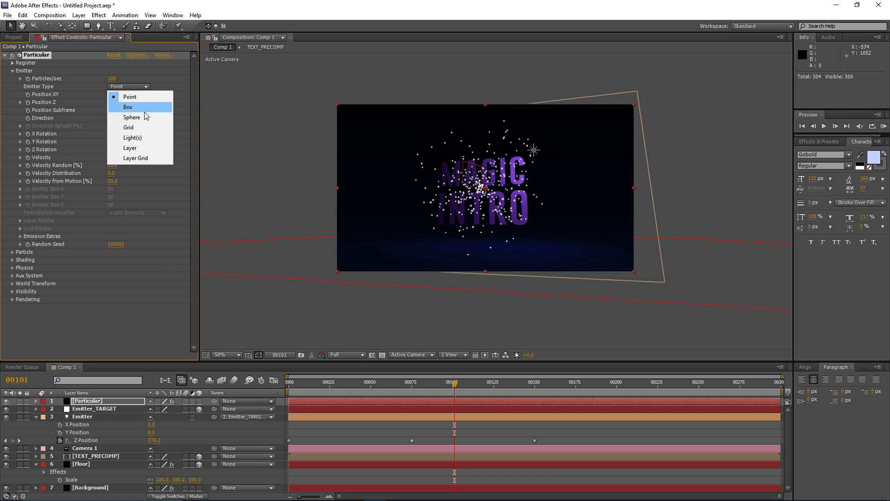
click(145, 137)
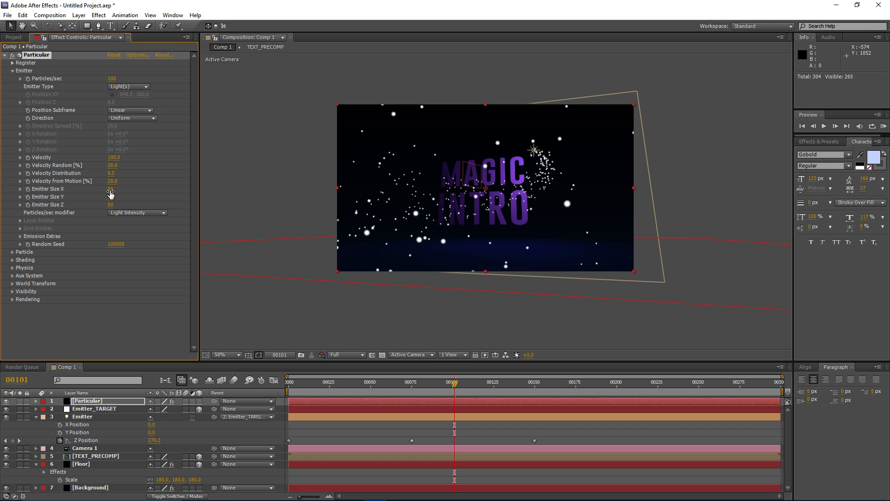
Set Particular's Emitter Size X, Y and Z to 0.
click(110, 189)
text(0)
click(110, 197)
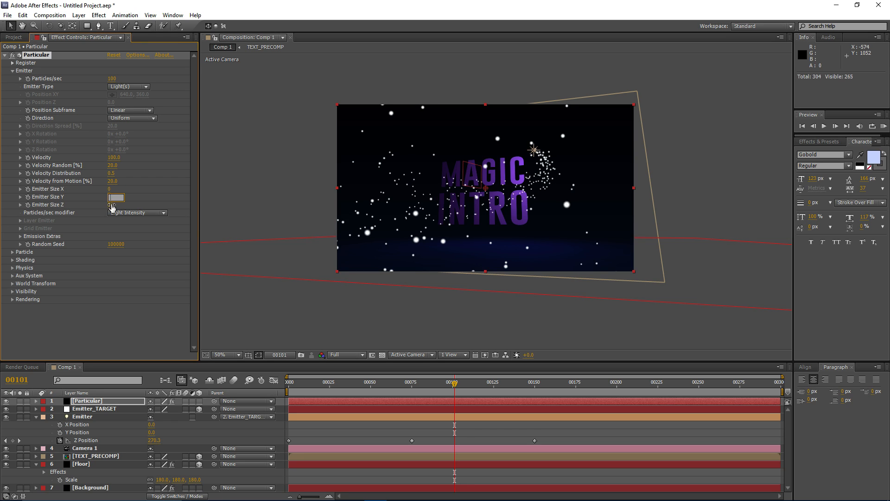
text(0)
click(112, 204)
text(0)
key(Return)
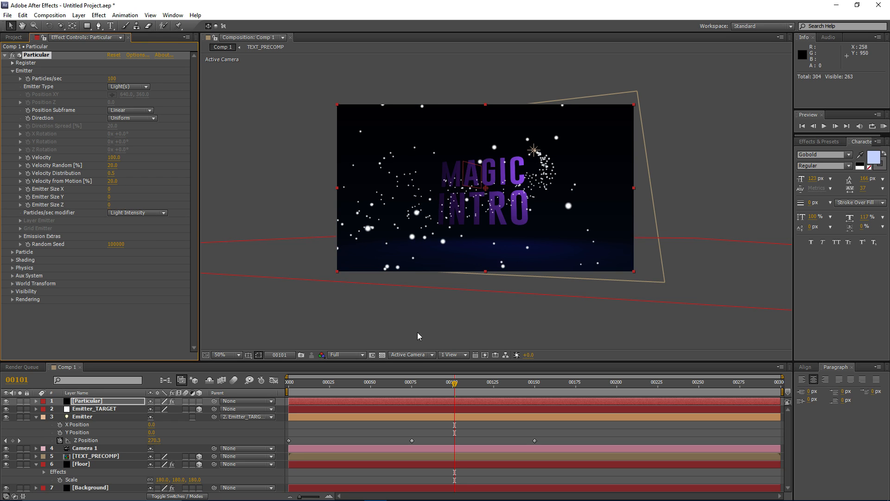
Set Particular's Velocity, Velocity Random, Velocity Distribution and Velocity from Motion to 0.
click(111, 157)
text(0)
click(112, 165)
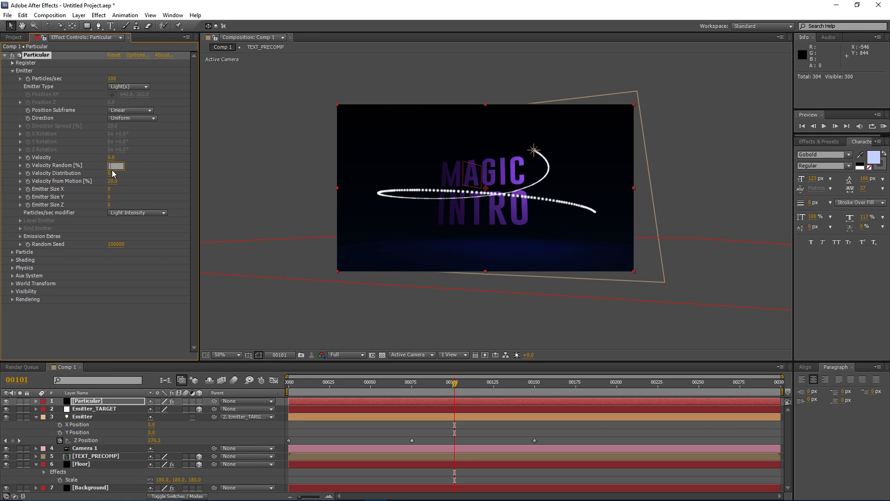
text(0)
click(112, 173)
text(0)
click(112, 181)
text(0)
key(Return)
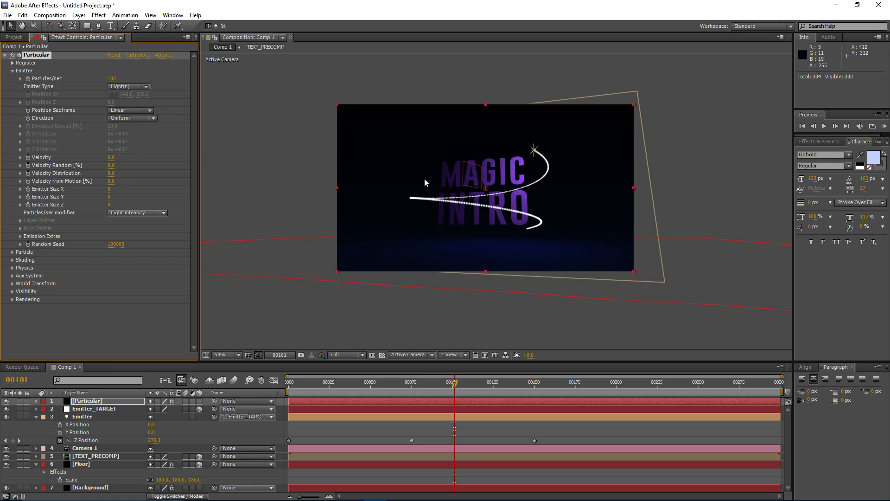
Inspect the particle trail around the title by scrubbing through the animation, ending at frame 41.
scroll(462, 184, up, 1)
drag(466, 185, 432, 197)
scroll(432, 198, down, 1)
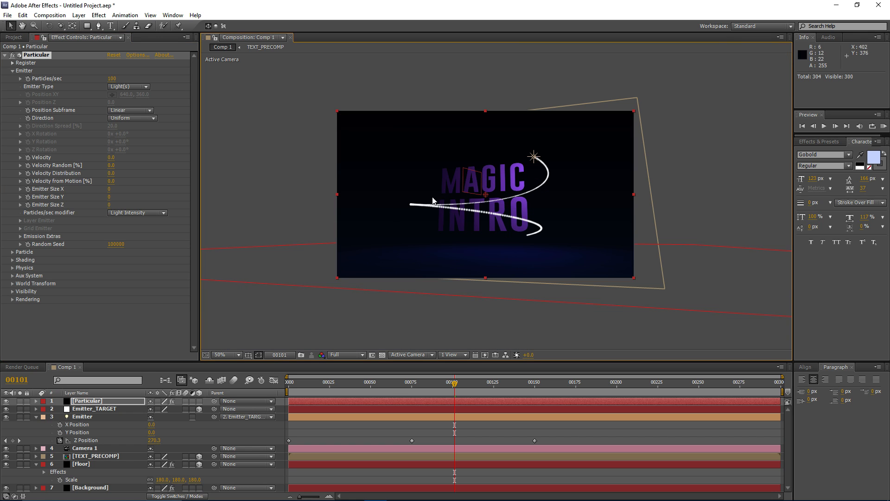
drag(444, 389, 365, 392)
key(KP_0)
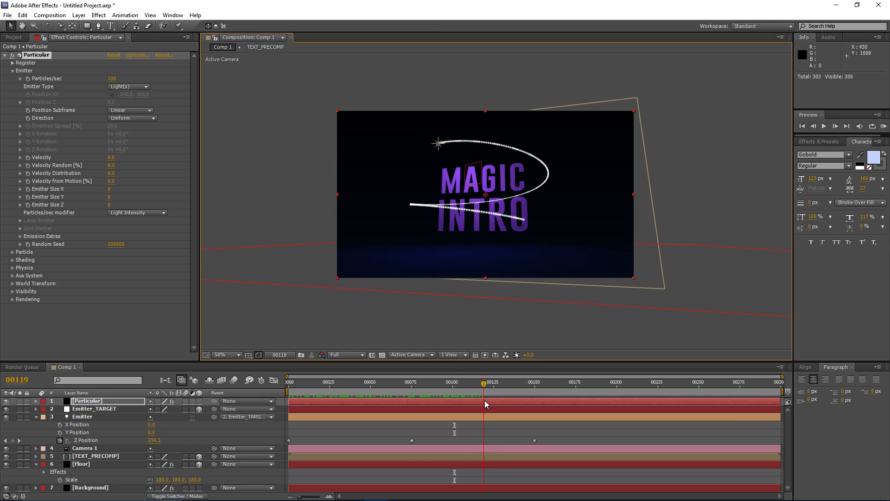
key(space)
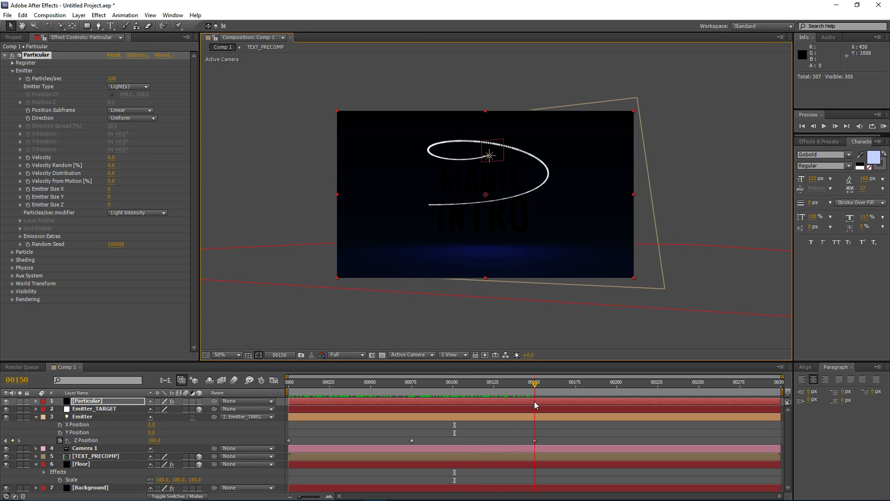
drag(336, 385, 356, 397)
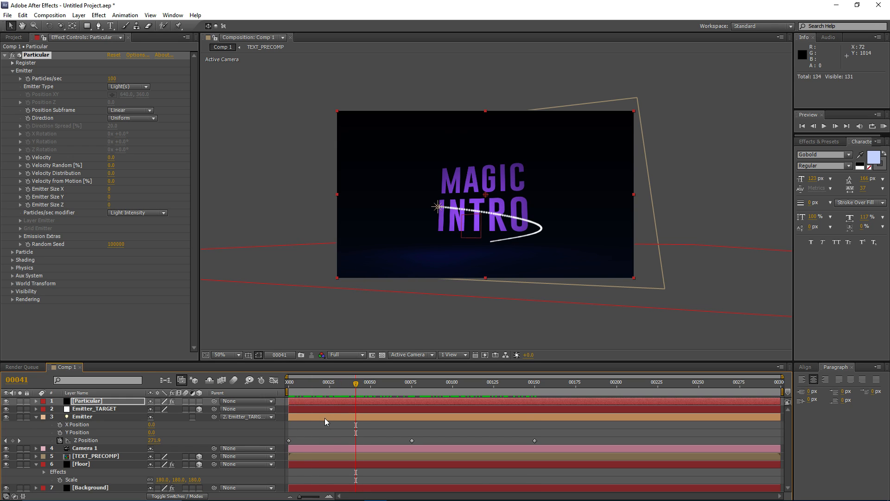
Set the Emitter light's Intensity to 0% at frame 0 and start keyframing it.
click(324, 418)
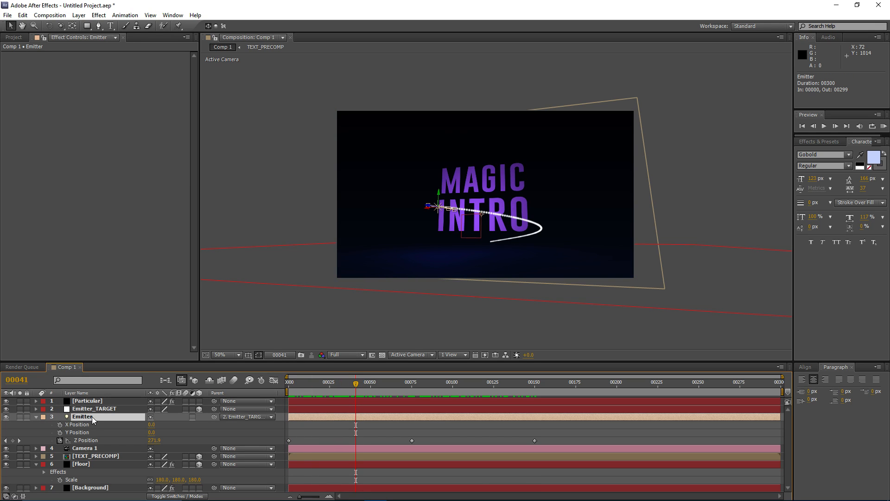
key(t)
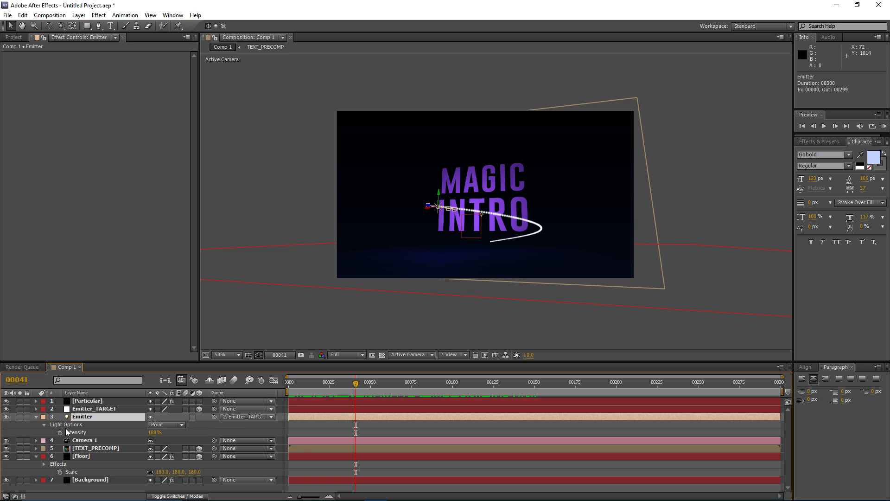
key(Home)
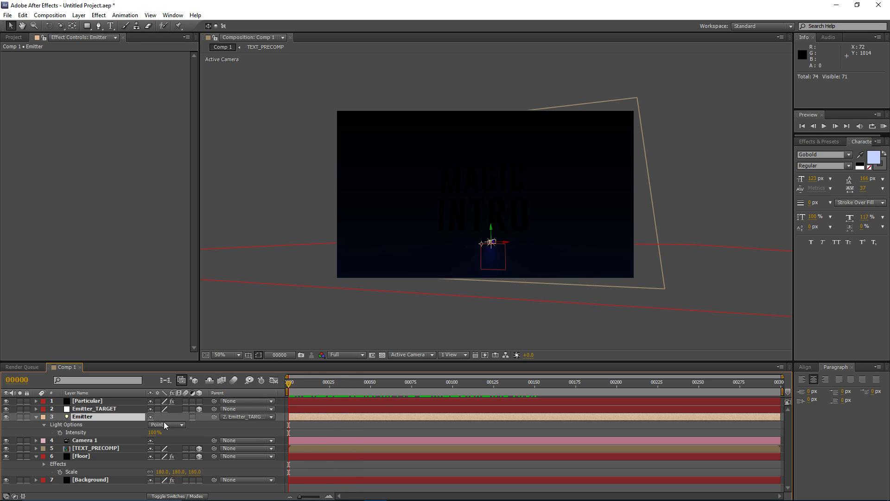
click(153, 433)
text(0)
key(Return)
click(60, 432)
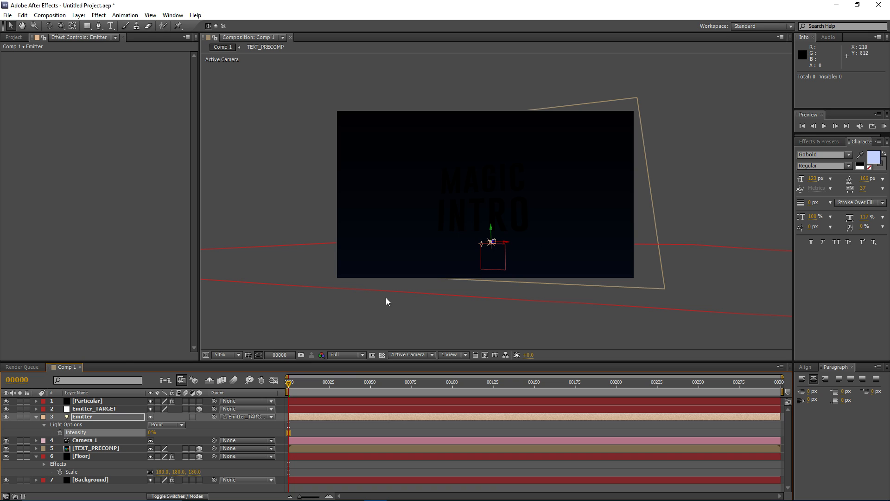
click(60, 432)
Set the Emitter light's Intensity to 100% at frame 24.
drag(299, 384, 327, 390)
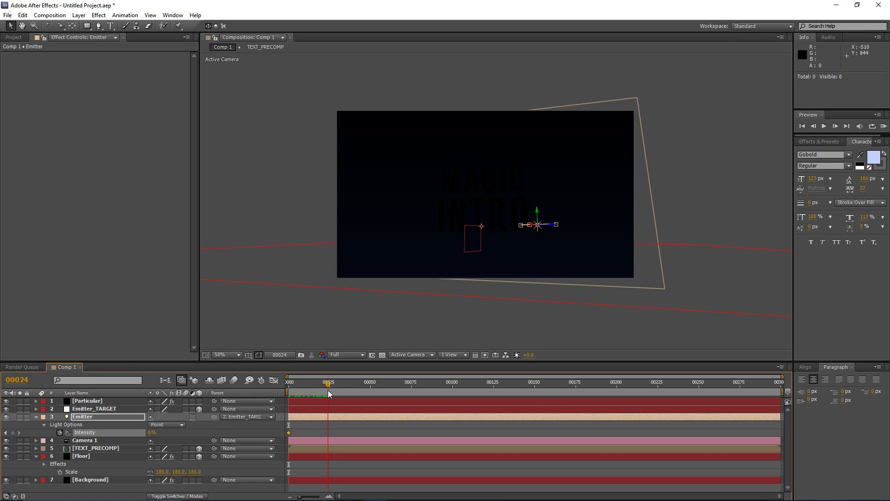
click(152, 432)
text(100)
key(Return)
Add a 100% Intensity keyframe to the Emitter at frame 123, set 0% at frame 150, and scrub back to frame 86.
drag(331, 384, 491, 393)
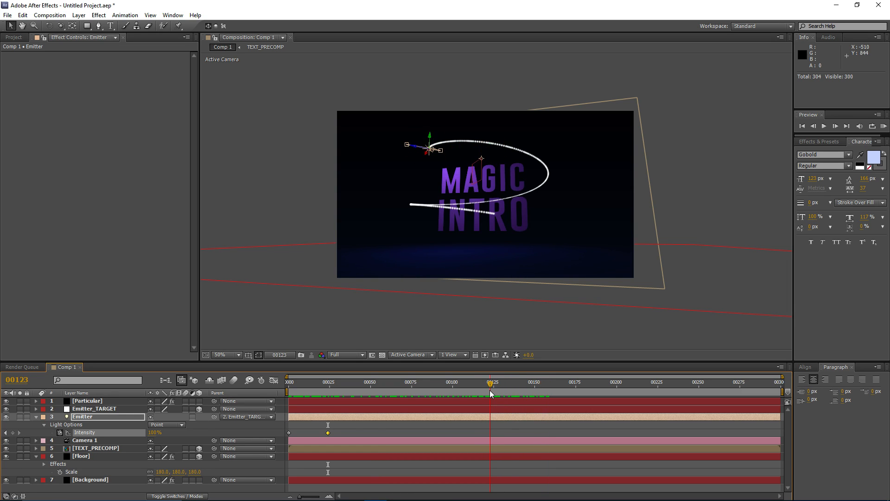
click(12, 432)
drag(491, 383, 535, 393)
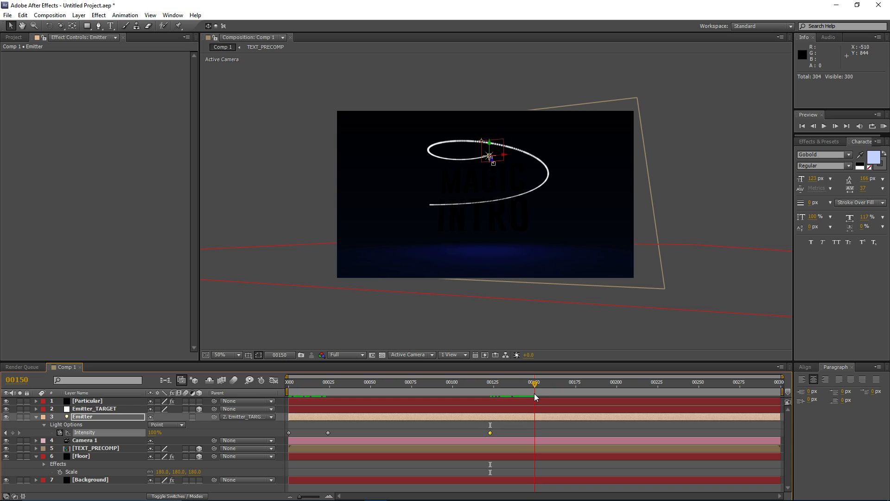
click(155, 432)
text(0)
key(Return)
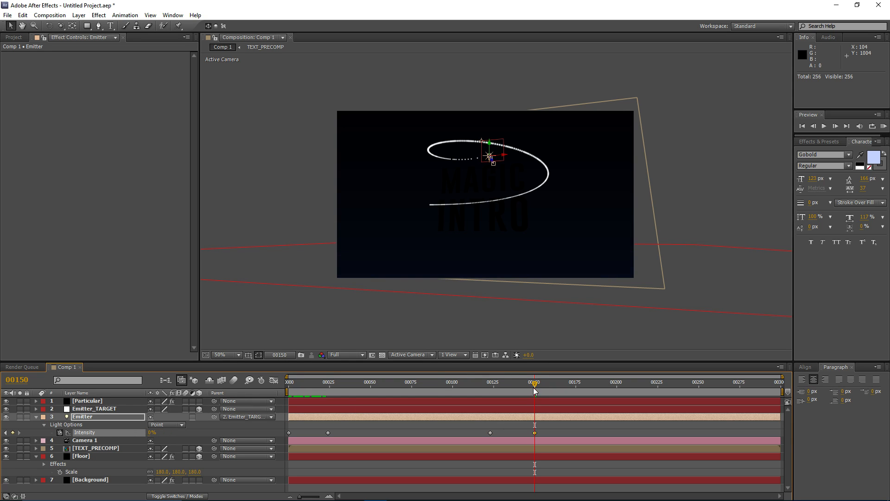
mouse_move(431, 389)
mouse_down()
mouse_move(251, 390)
mouse_move(516, 388)
mouse_move(429, 387)
mouse_up()
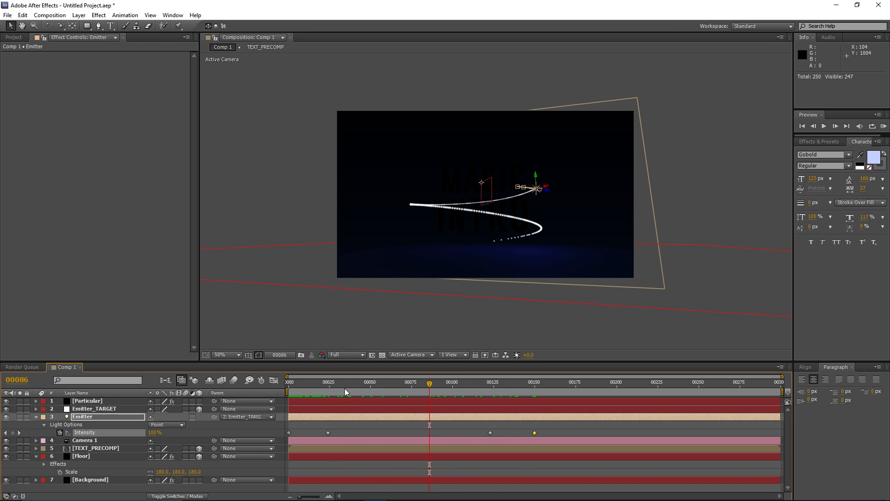
Raise Particles/sec on the Particular layer's emitter to 530 and preview the animation.
click(87, 401)
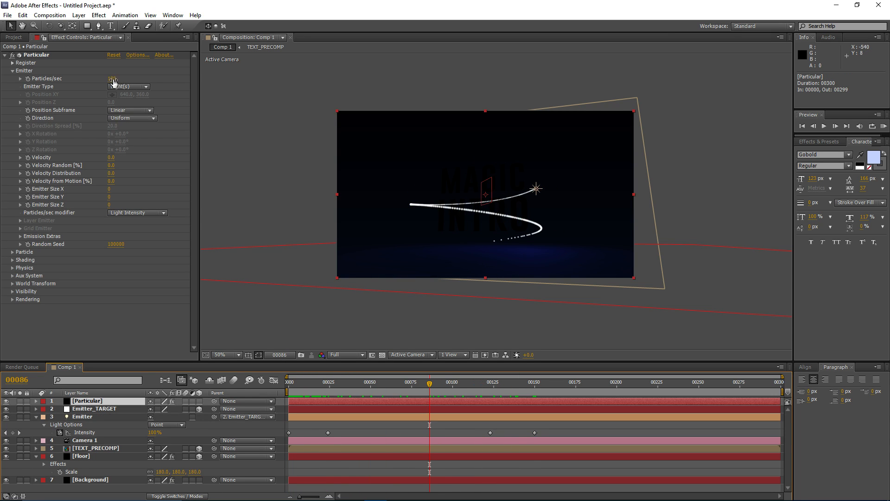
drag(113, 82, 276, 82)
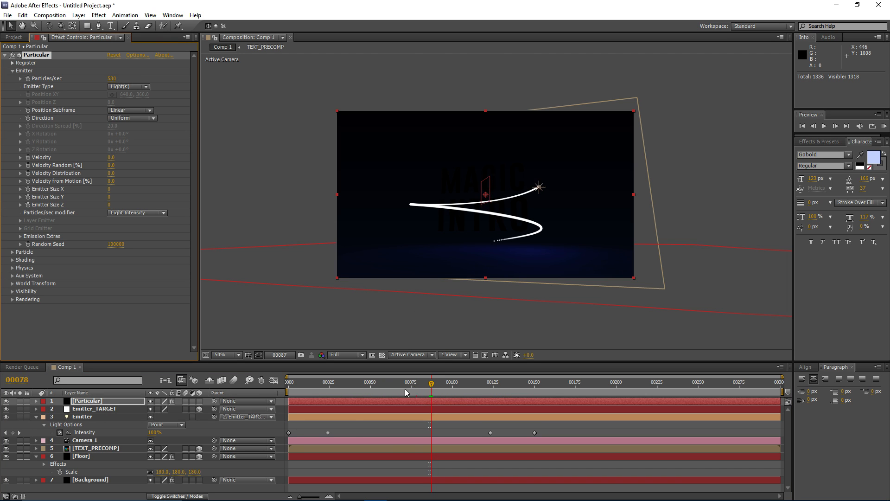
key(KP_0)
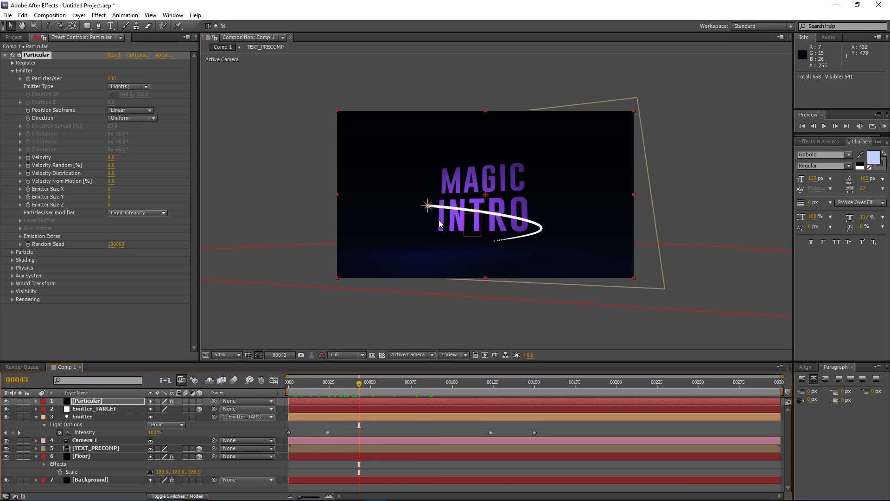
Examine how the particle streak passes around the MAGIC INTRO text at frames 43 and 71.
scroll(439, 224, up, 2)
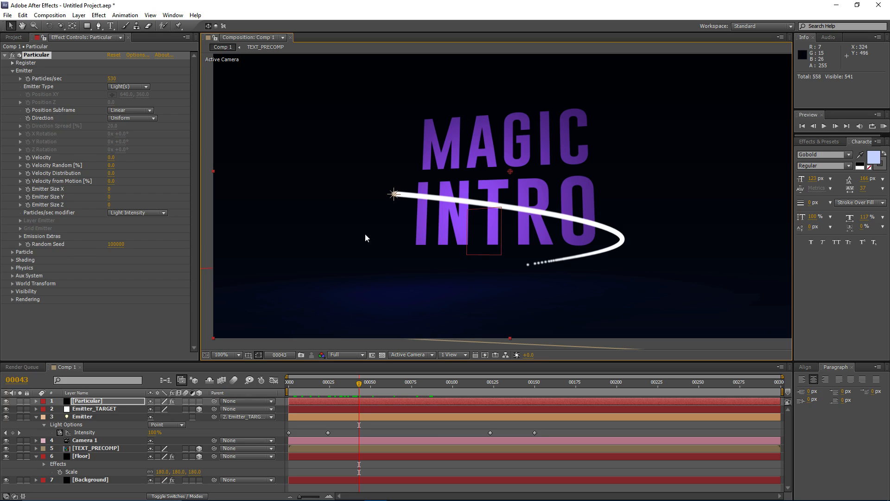
drag(450, 234, 427, 232)
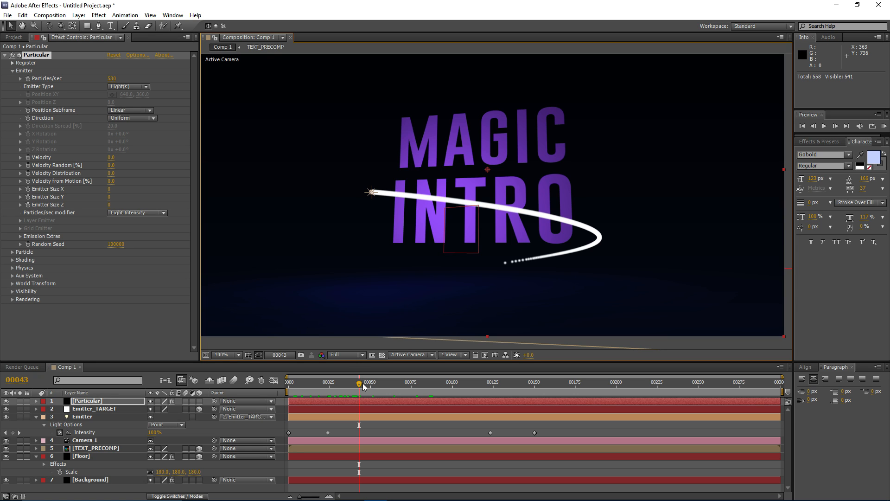
drag(363, 383, 405, 383)
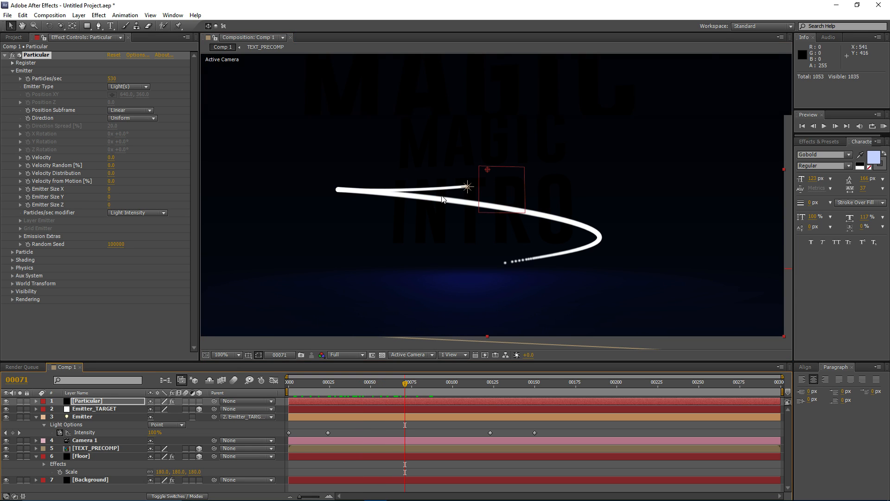
scroll(442, 197, up, 1)
drag(368, 176, 441, 210)
scroll(452, 217, down, 1)
drag(518, 215, 472, 200)
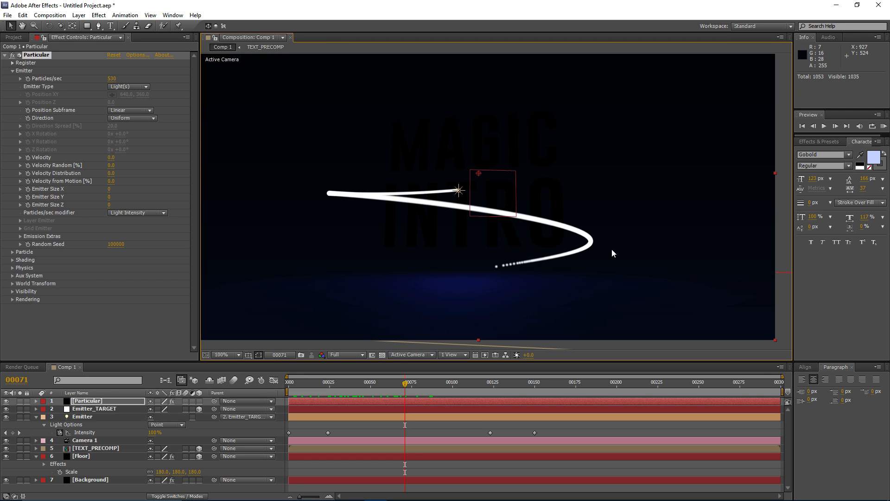
scroll(385, 191, up, 2)
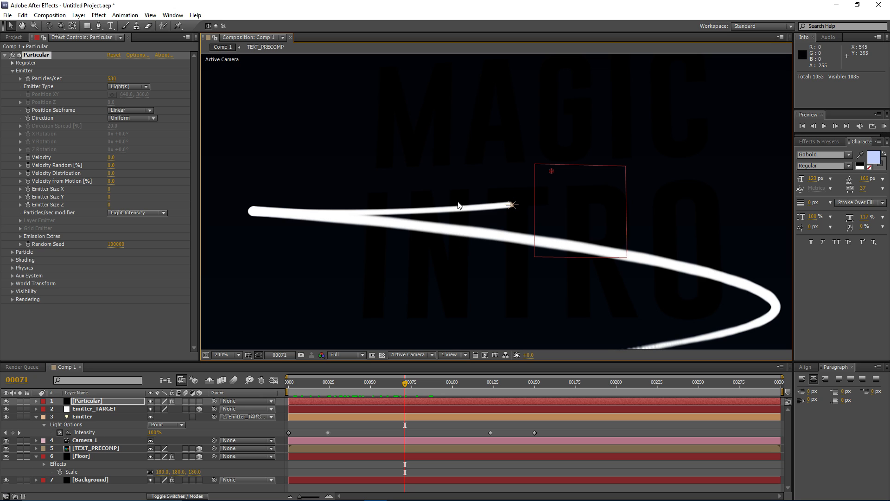
scroll(439, 265, down, 2)
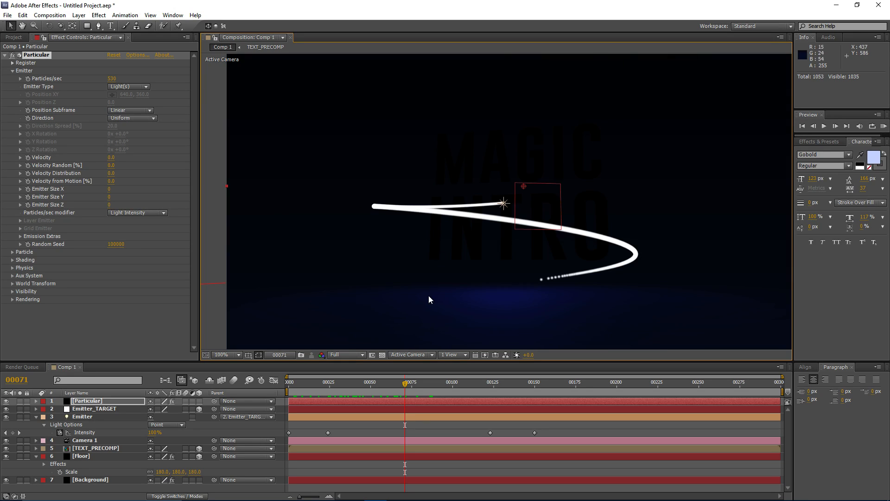
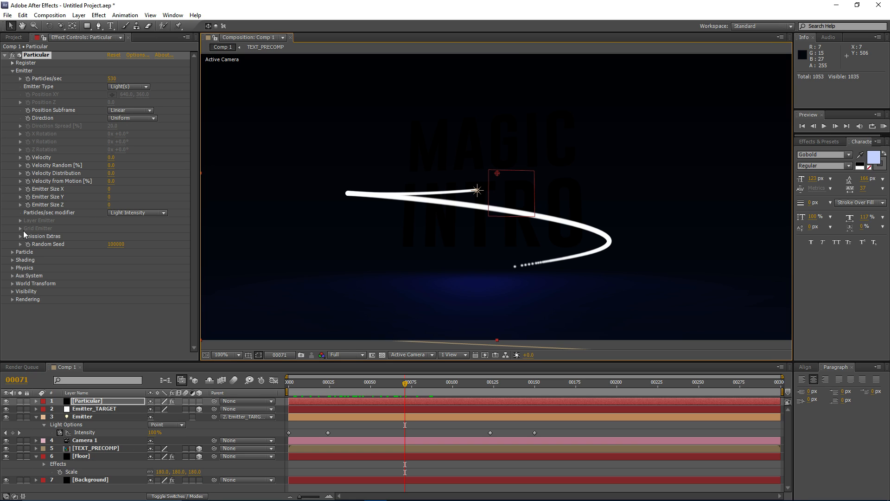
Set the Obscuration Layer in Particular's Visibility settings to TEXT_PRECOMP.
click(12, 291)
scroll(73, 257, down, 1)
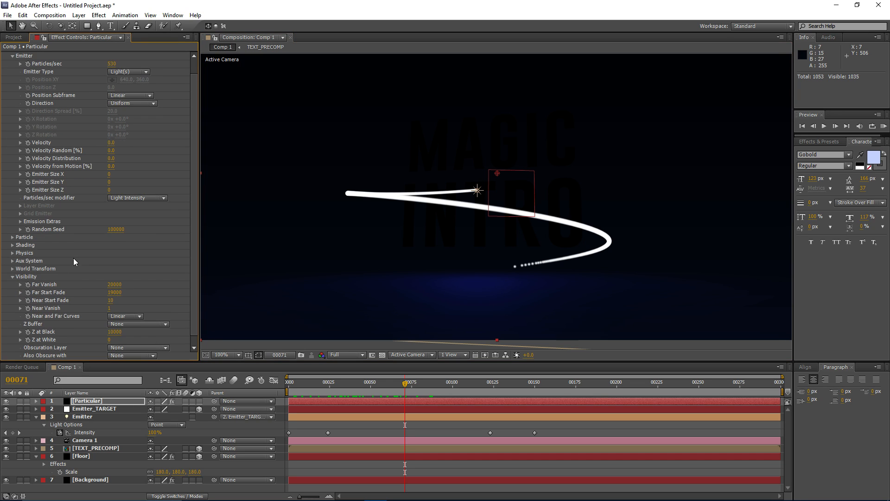
scroll(74, 258, down, 1)
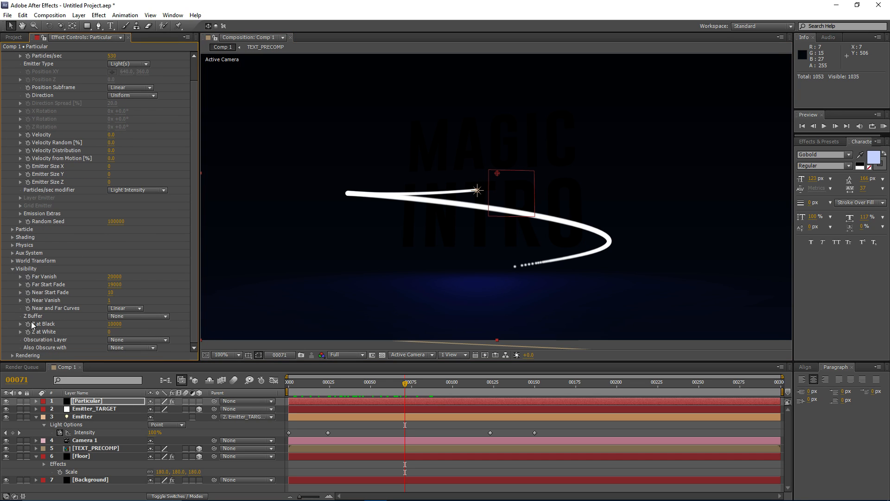
click(131, 341)
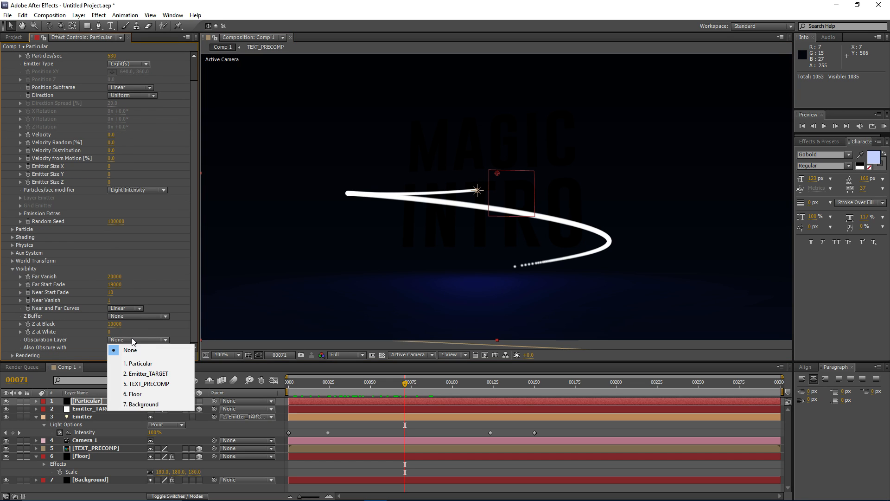
click(151, 385)
Examine the streak where it passes behind the letters at frame 71 and again at frame 126.
key(period)
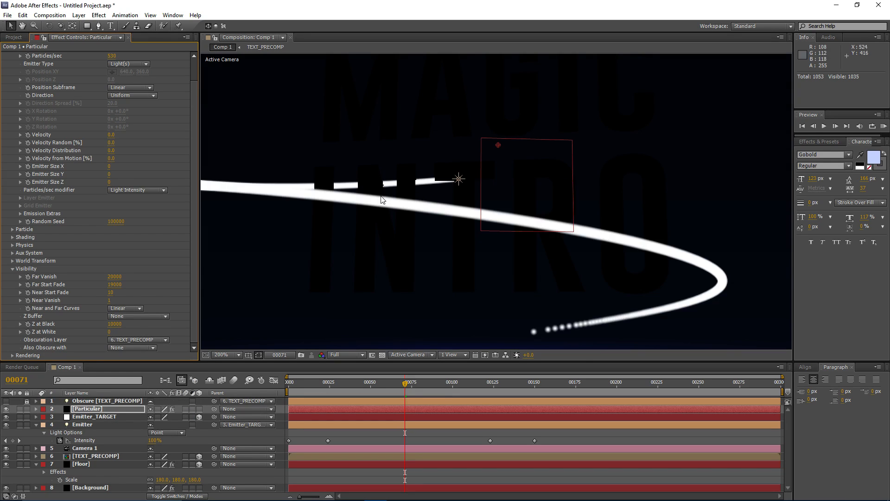
drag(357, 167, 405, 196)
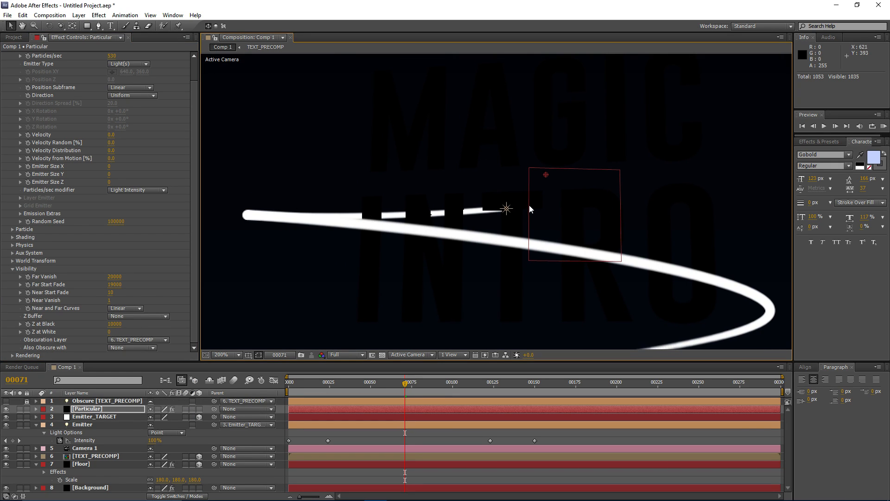
key(comma)
drag(479, 237, 431, 225)
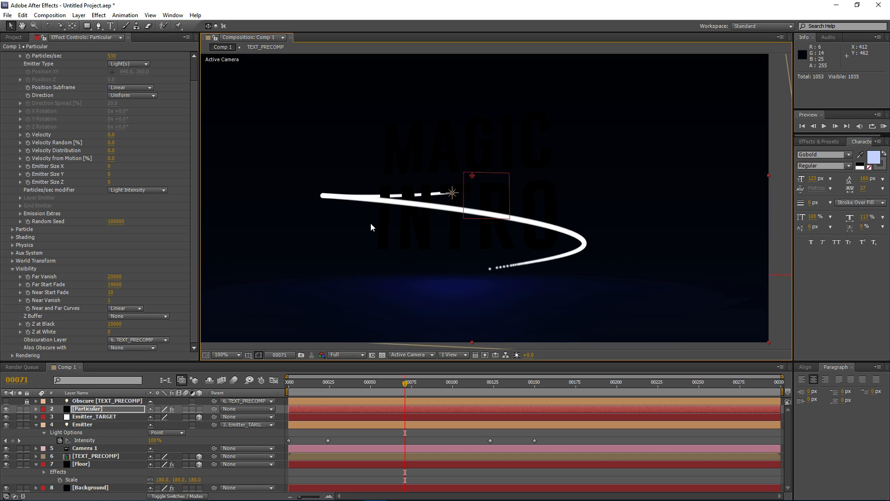
drag(371, 227, 394, 228)
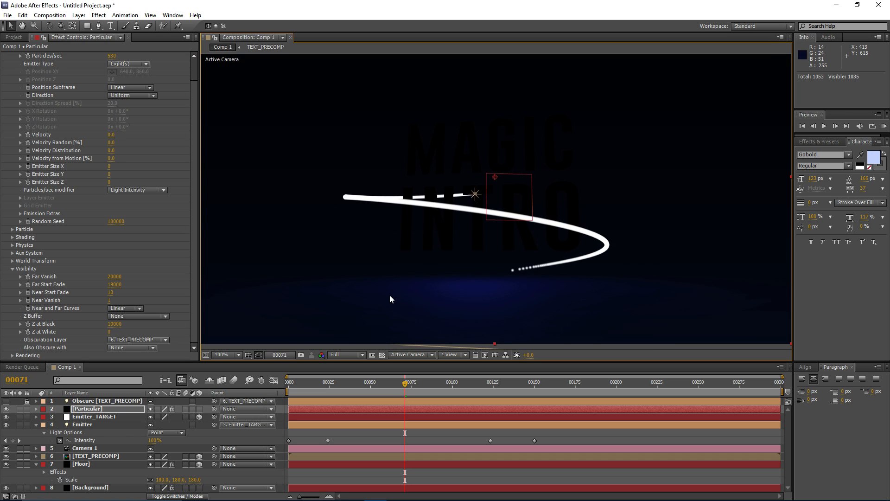
key(period)
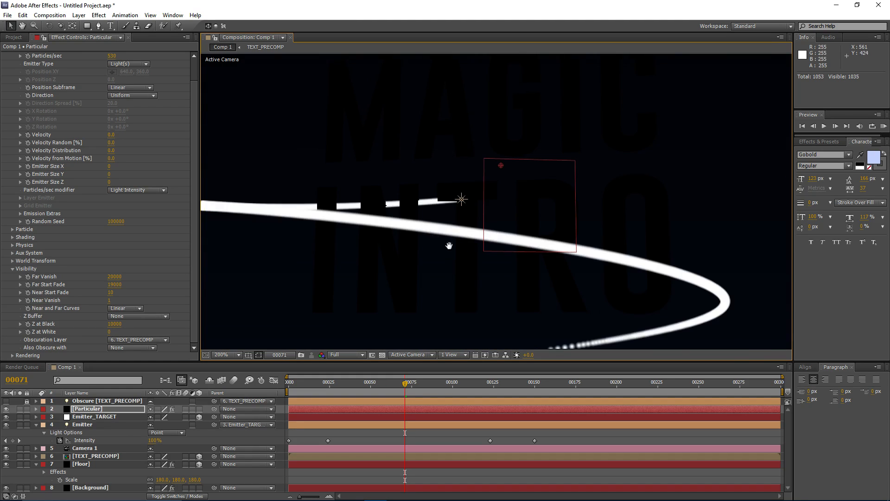
drag(449, 246, 446, 221)
key(comma)
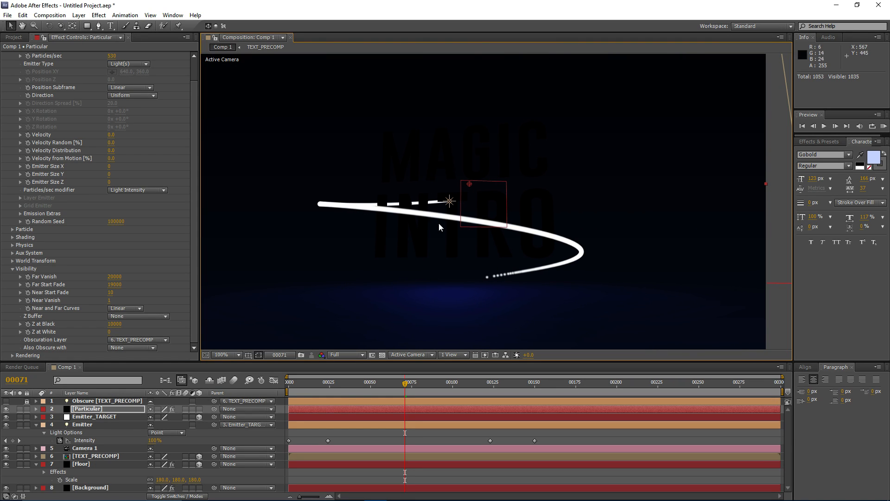
scroll(417, 245, down, 1)
drag(417, 245, 434, 248)
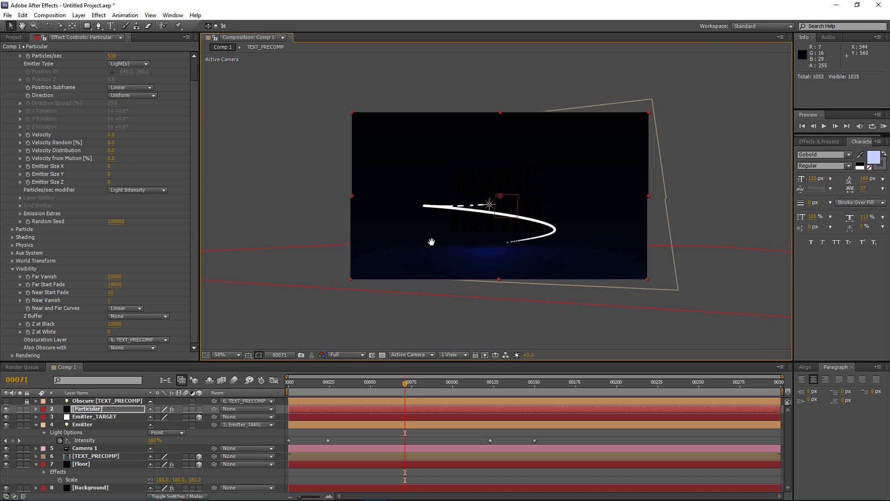
scroll(436, 246, up, 1)
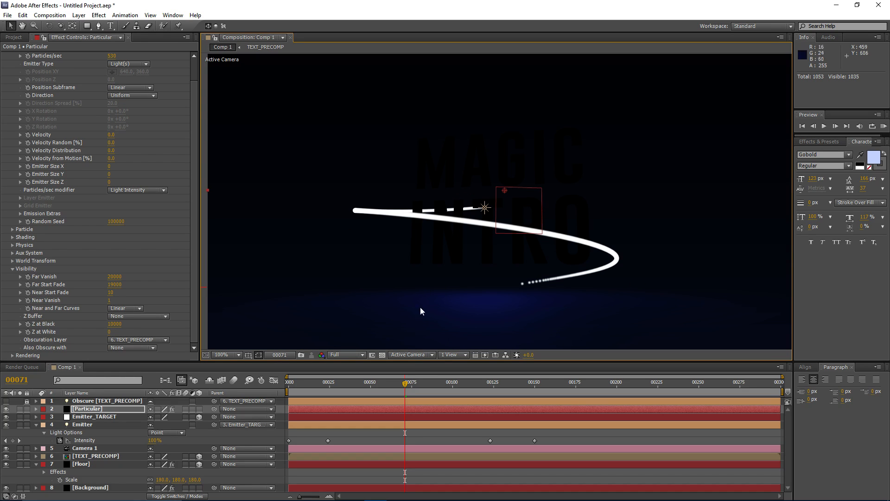
drag(405, 383, 495, 395)
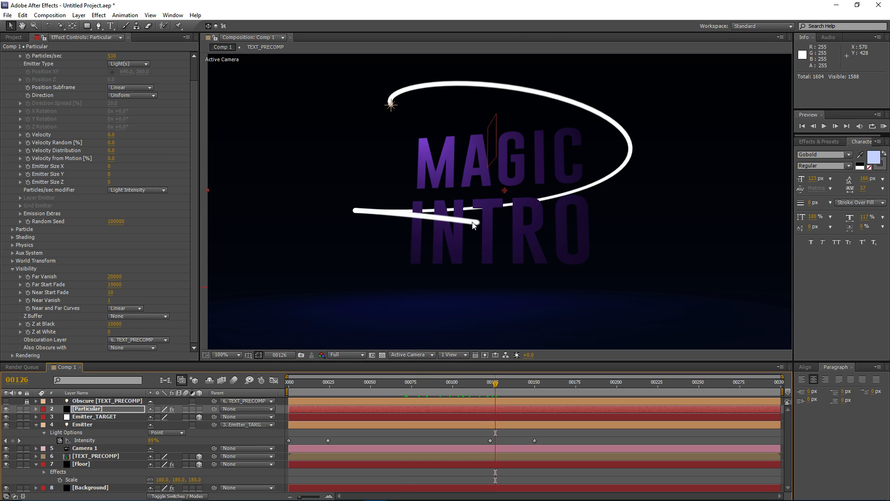
Set Particular's particle Life to 4 seconds.
click(13, 269)
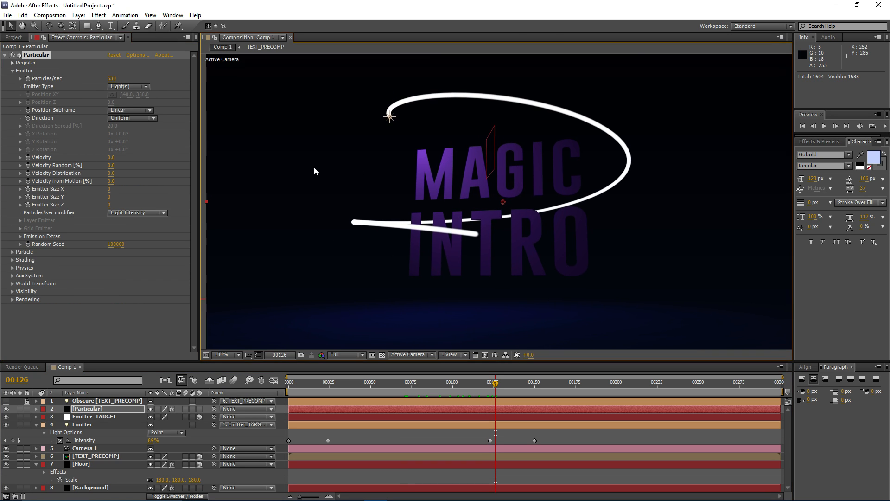
click(12, 252)
scroll(177, 214, down, 2)
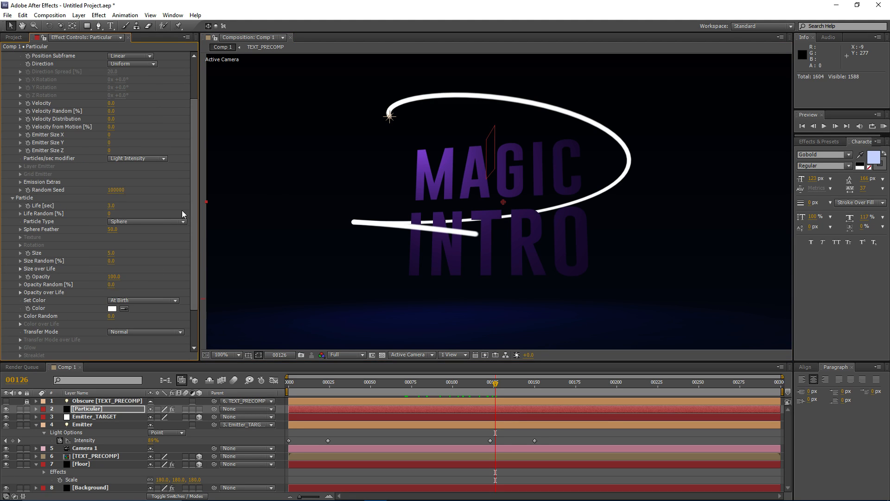
click(111, 206)
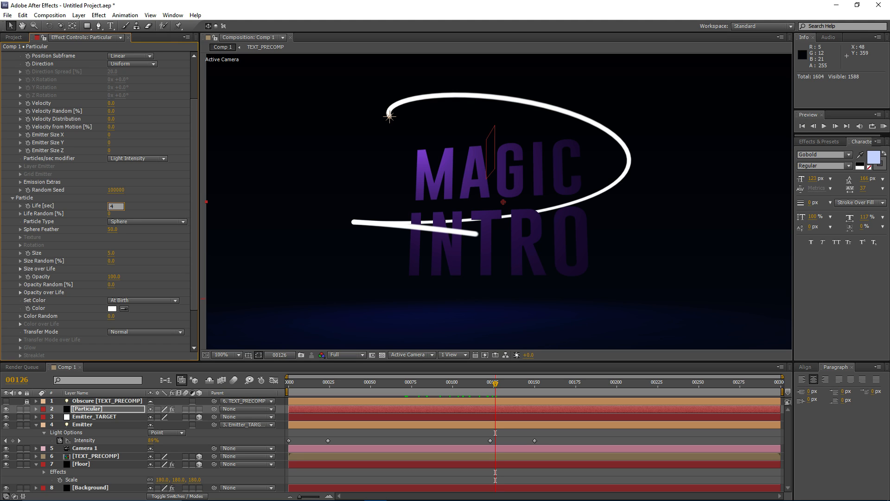
key(Return)
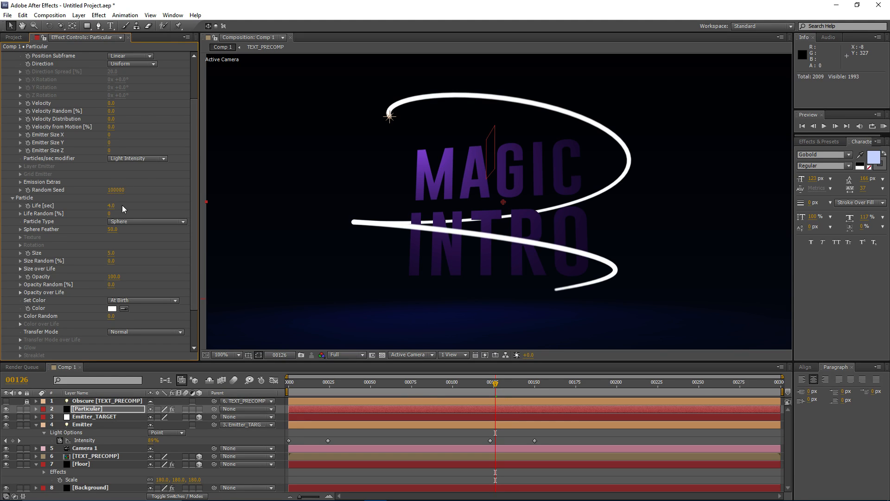
Set the particle Life Random to 50% and the particle Size to 2.
scroll(24, 228, down, 1)
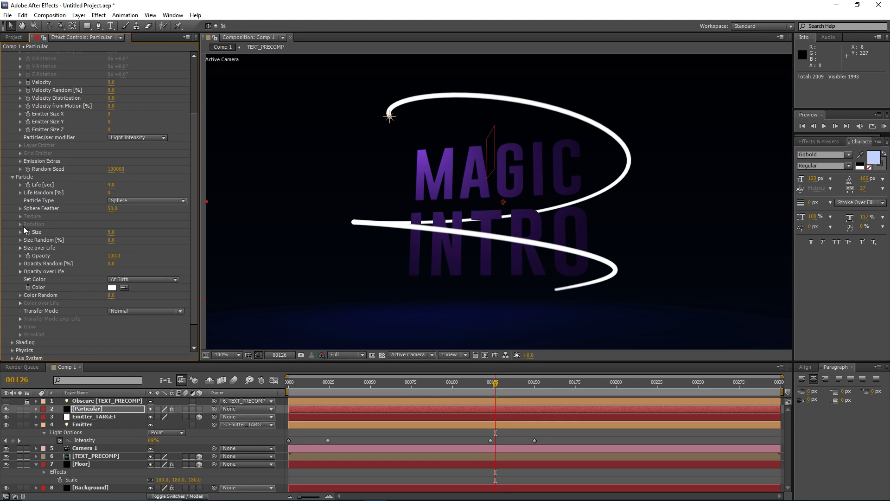
click(117, 200)
click(98, 200)
text(50)
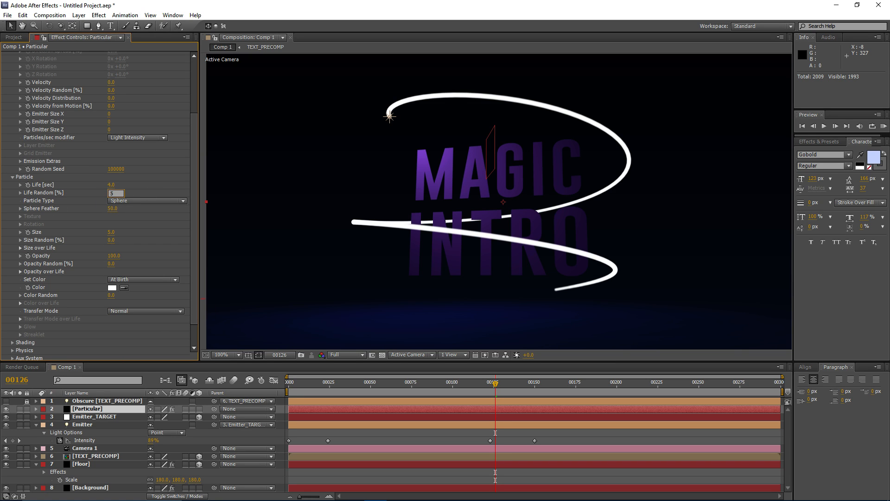
key(Return)
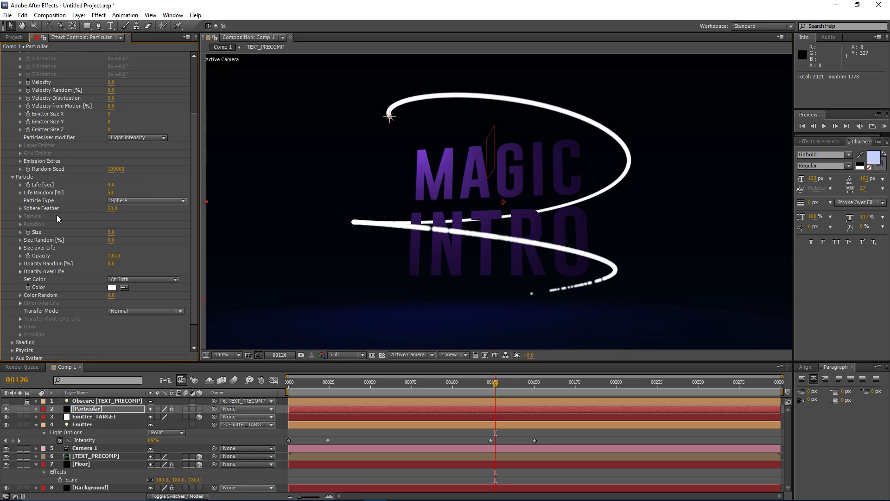
click(111, 232)
key(Return)
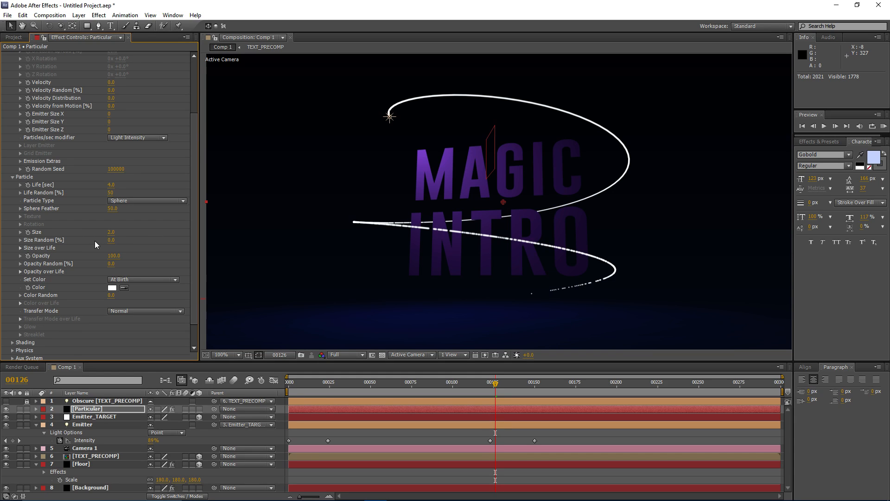
Set the Gravity in Particular's Physics settings to 25.
scroll(95, 238, down, 3)
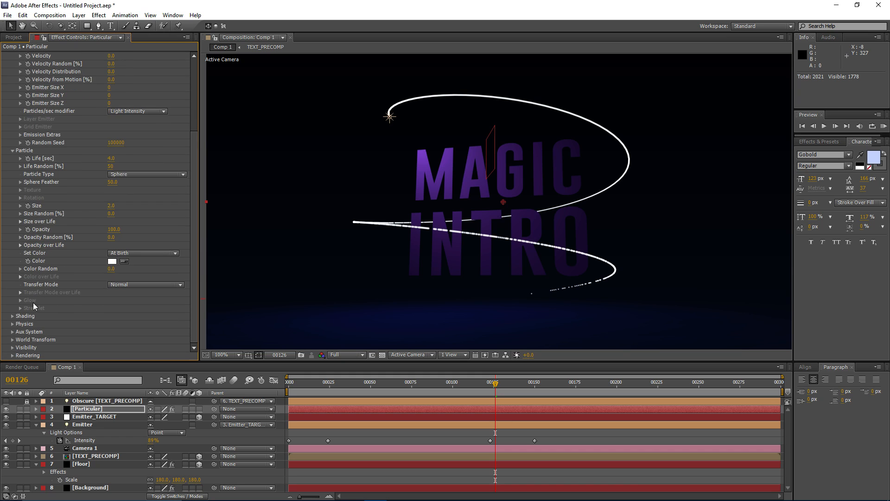
click(12, 315)
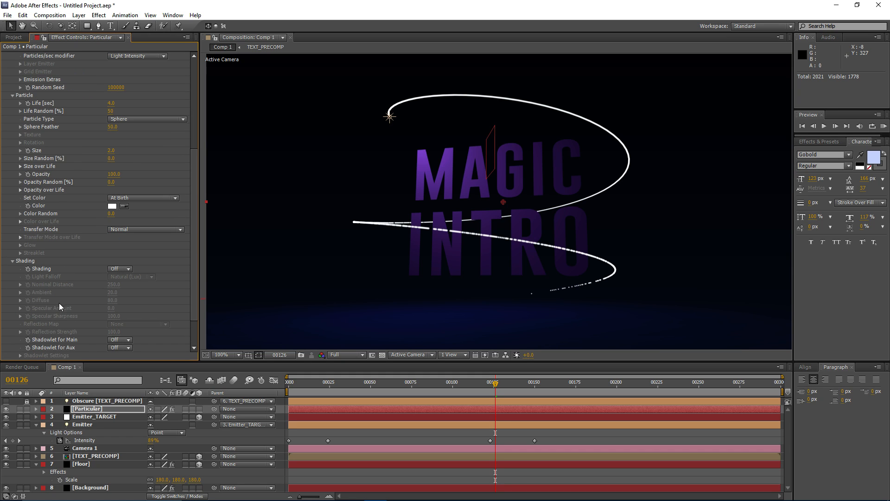
click(12, 261)
click(13, 325)
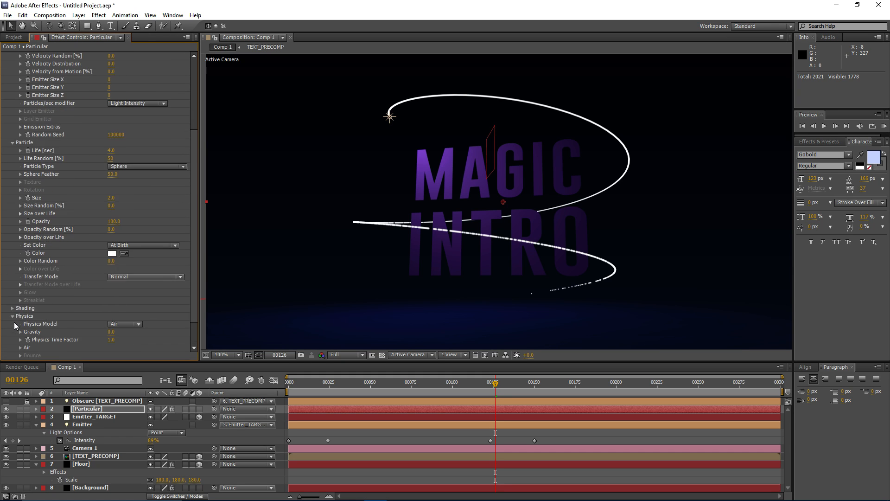
scroll(34, 319, down, 3)
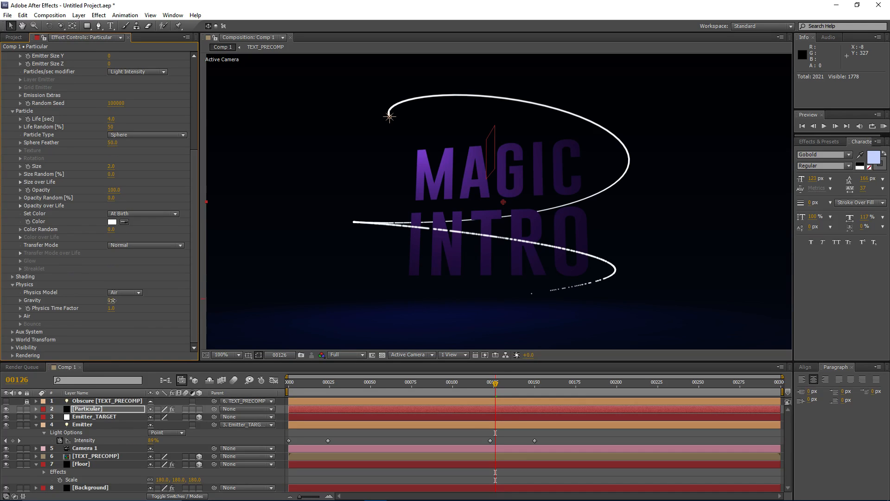
drag(111, 301, 115, 303)
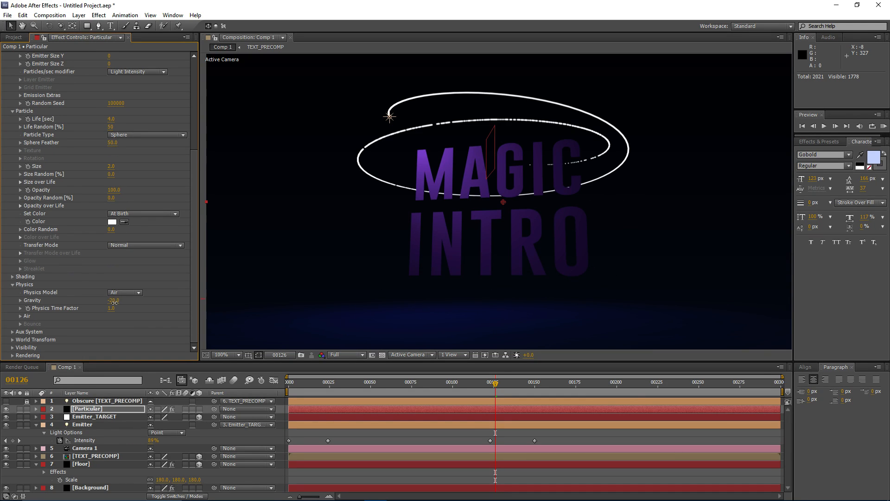
click(114, 300)
text(25)
key(Return)
Lower the composition's preview resolution to Half.
click(345, 355)
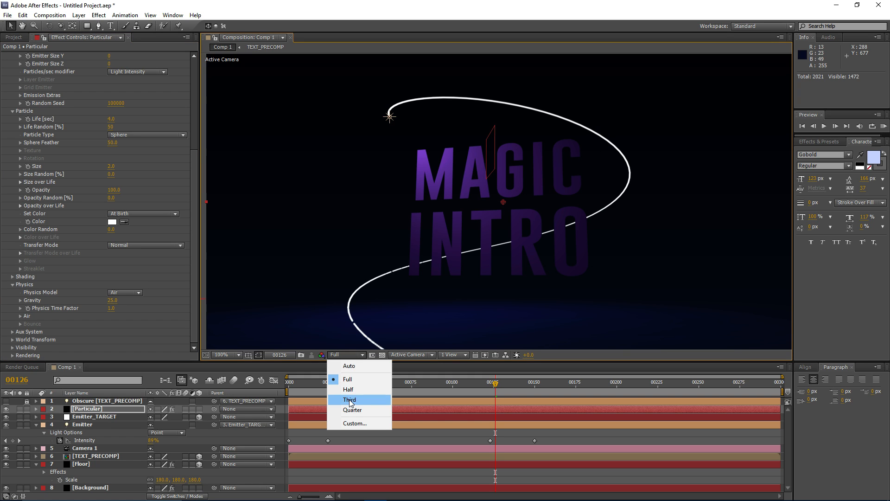
click(346, 383)
scroll(404, 223, down, 2)
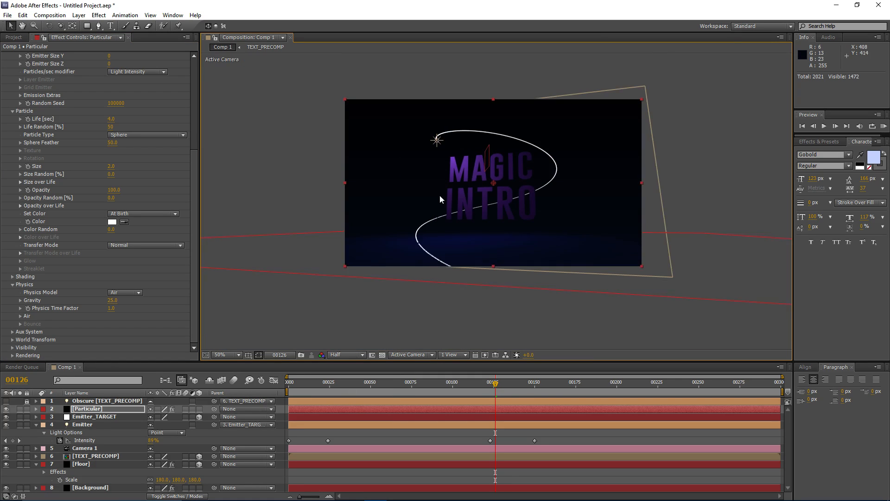
scroll(425, 229, up, 2)
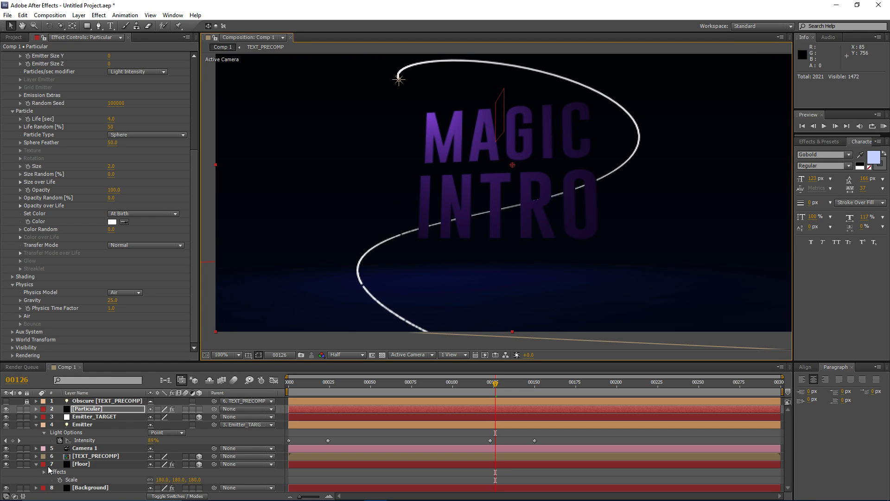
Turn off Accepts Lights in the Floor layer's Material Options, then collapse the layer.
click(86, 465)
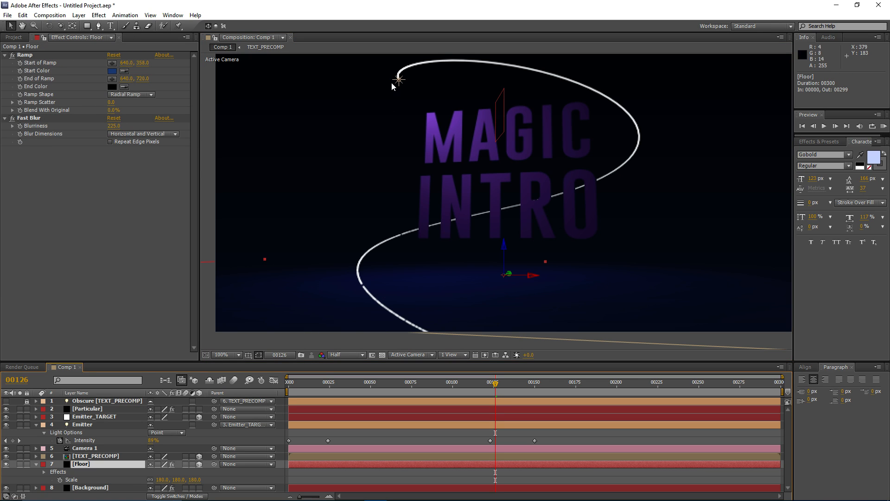
click(35, 465)
click(35, 465)
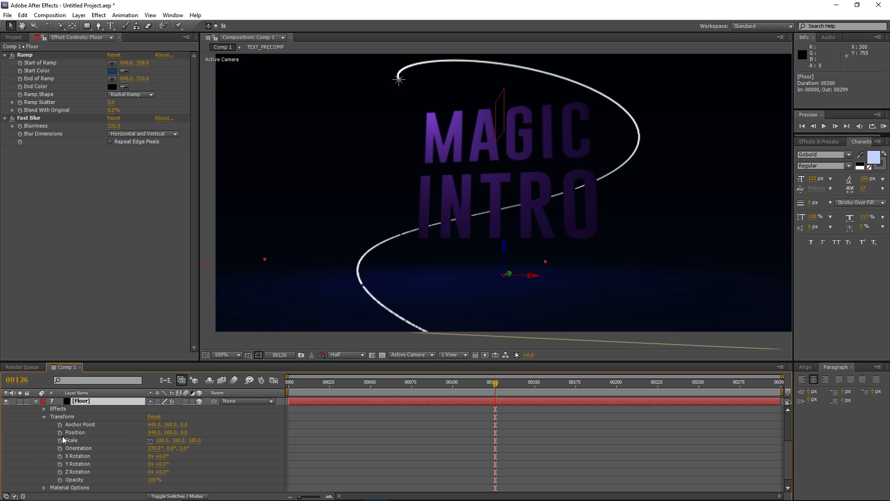
click(44, 487)
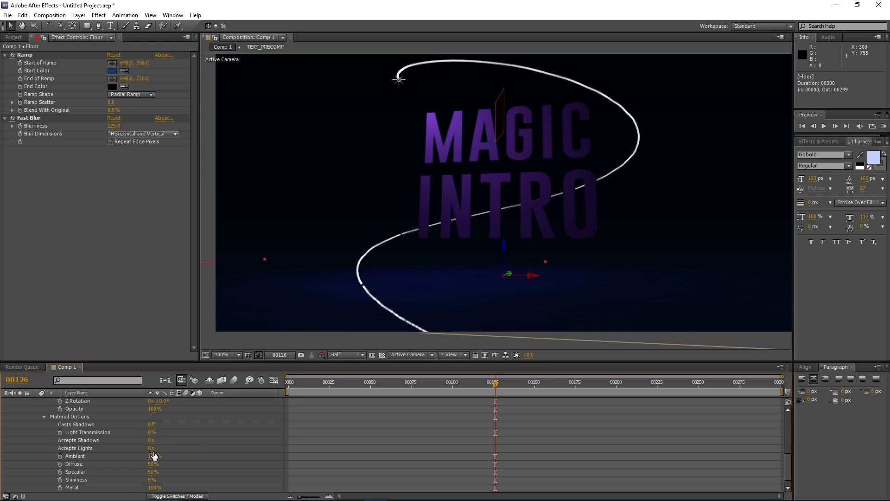
click(151, 449)
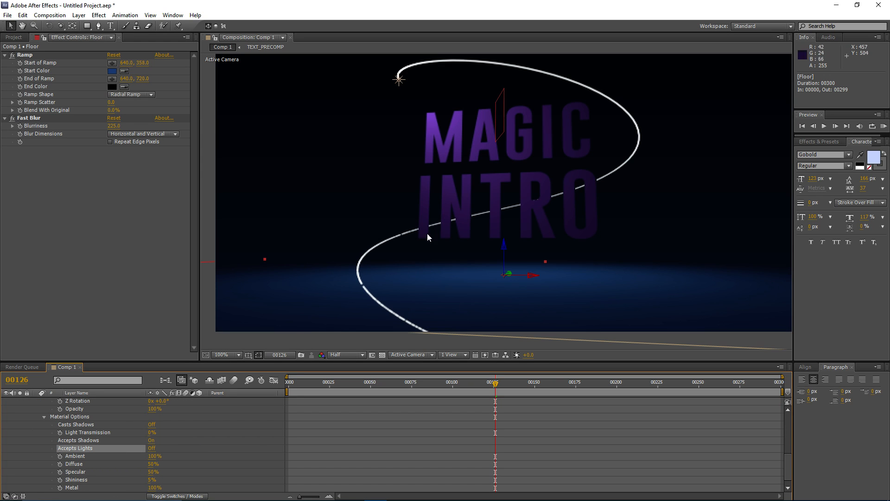
drag(509, 251, 471, 223)
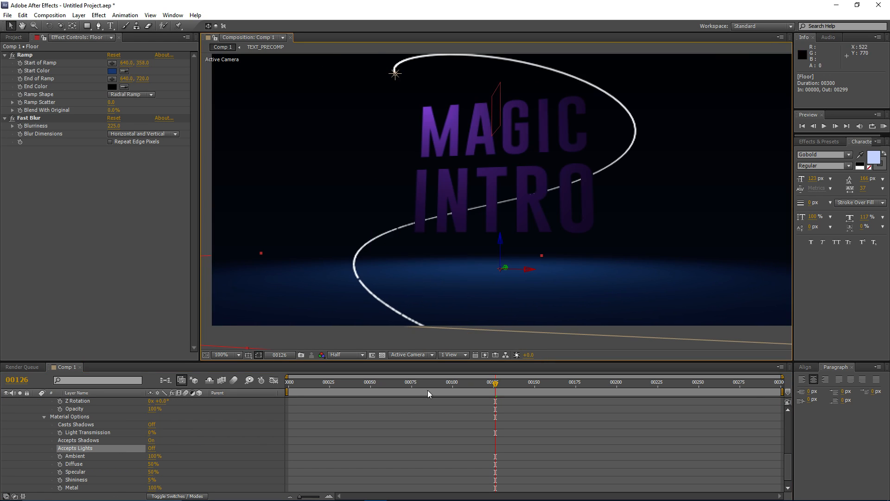
scroll(23, 423, up, 3)
click(36, 402)
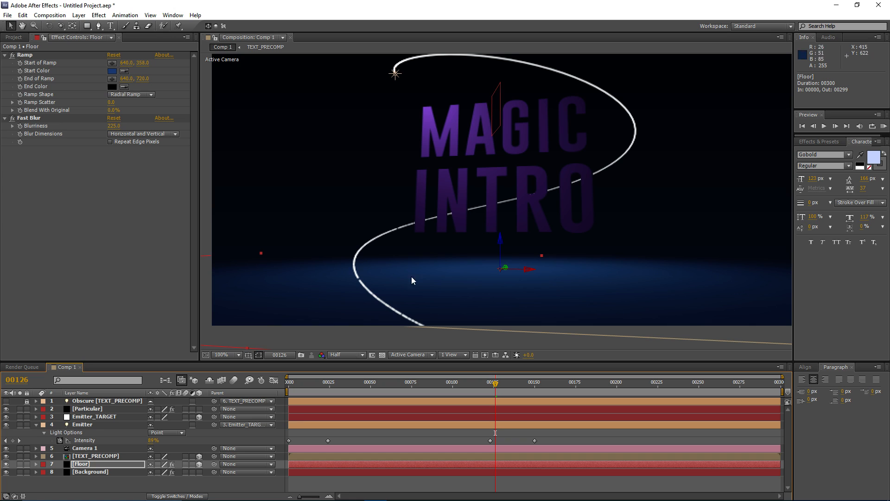
Change the Particular layer's Physics Model to Bounce.
click(102, 409)
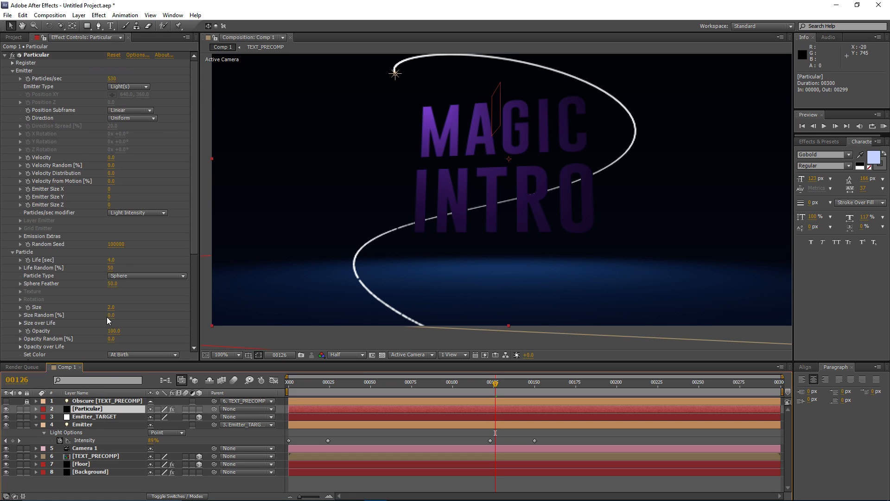
scroll(115, 257, down, 5)
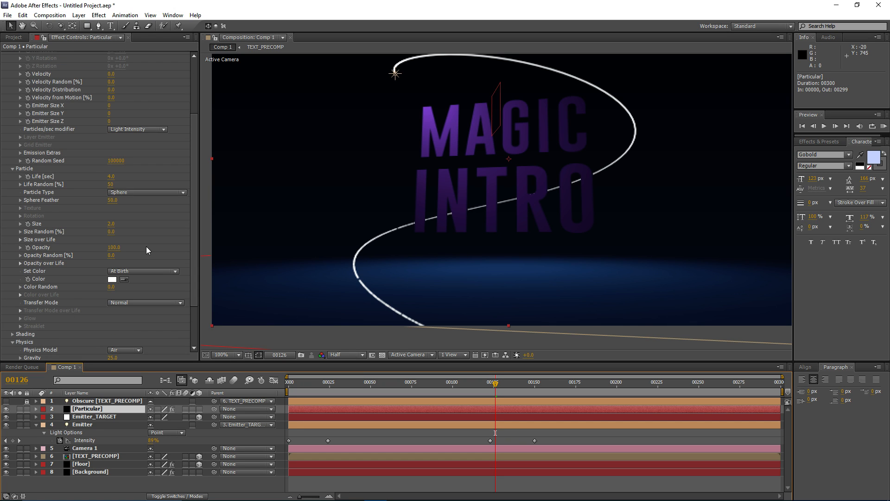
scroll(146, 248, down, 3)
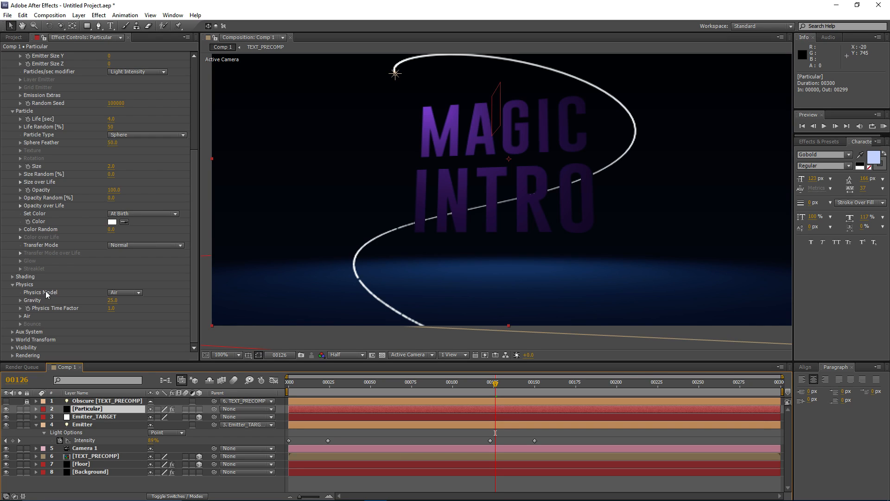
click(20, 284)
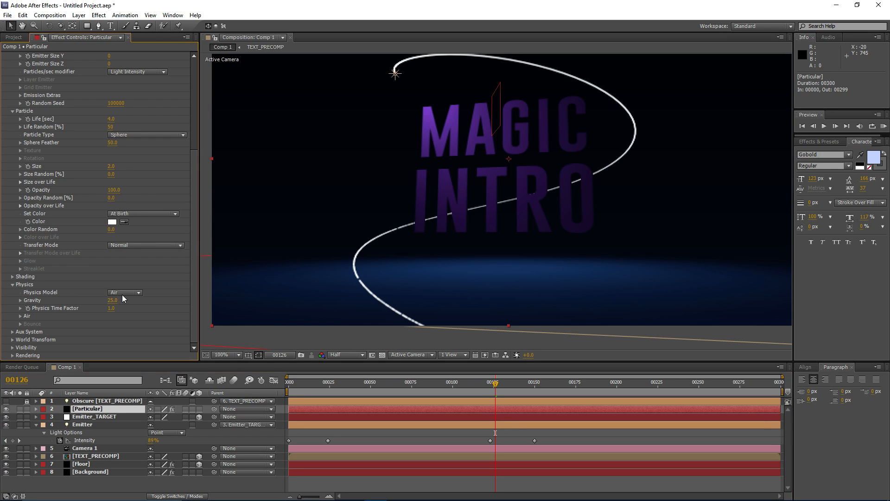
click(124, 293)
click(141, 313)
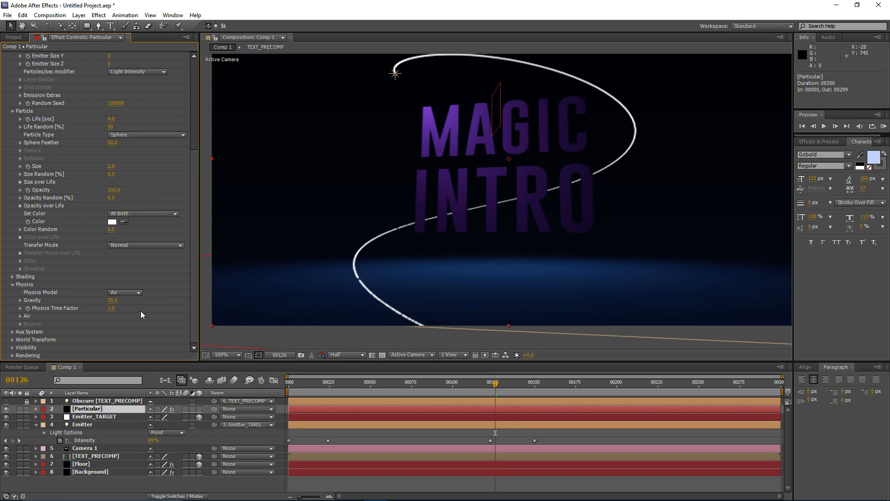
Set the Bounce Floor Layer to Floor and preview the particles hitting the floor up to about frame 152.
click(21, 324)
scroll(55, 278, down, 2)
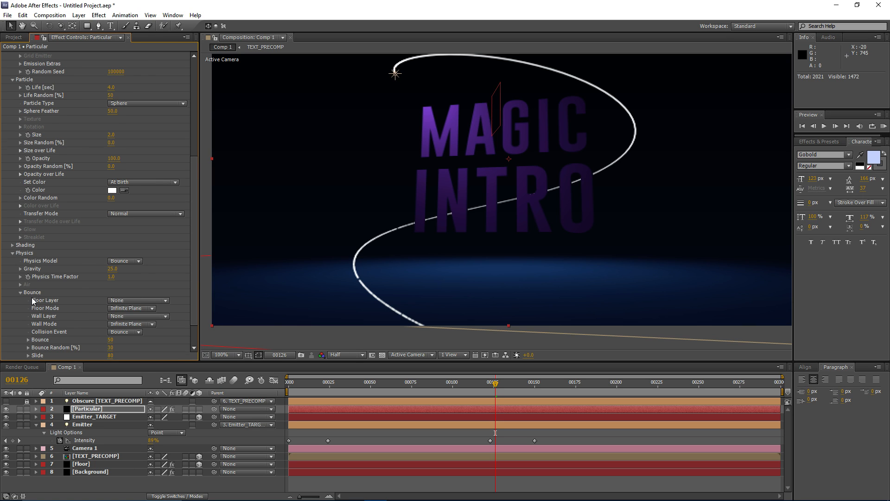
click(119, 269)
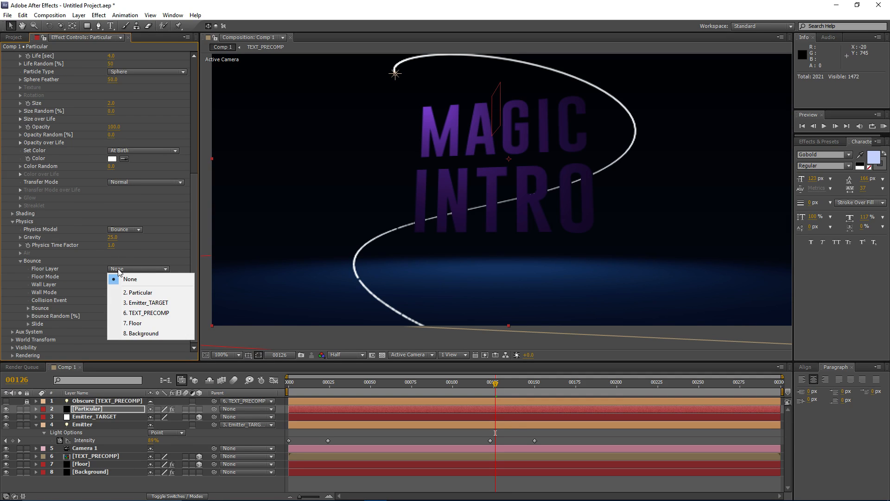
click(149, 322)
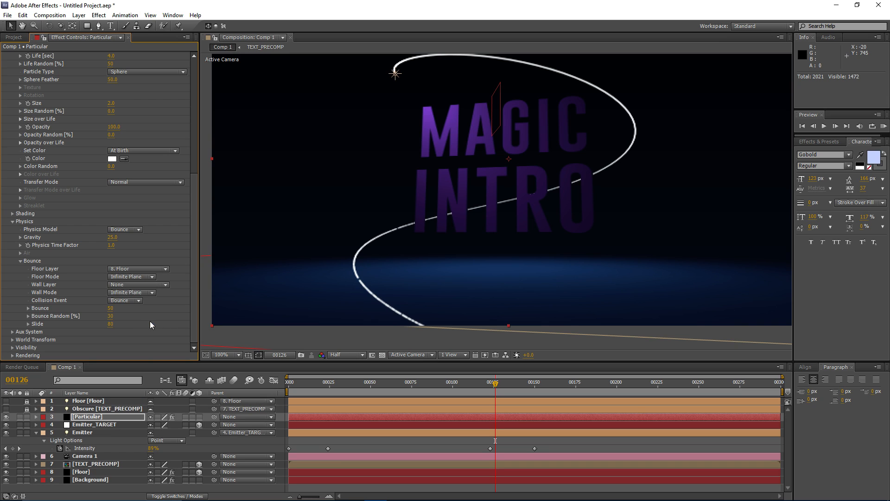
key(space)
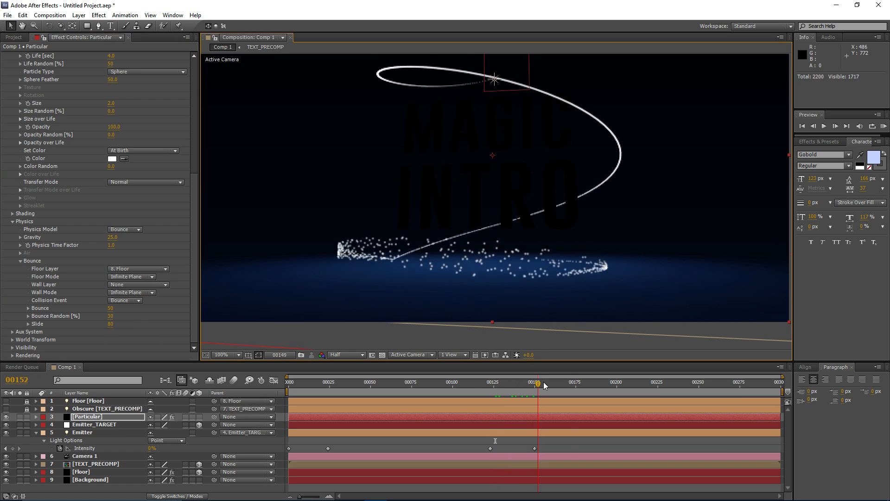
drag(544, 382, 510, 383)
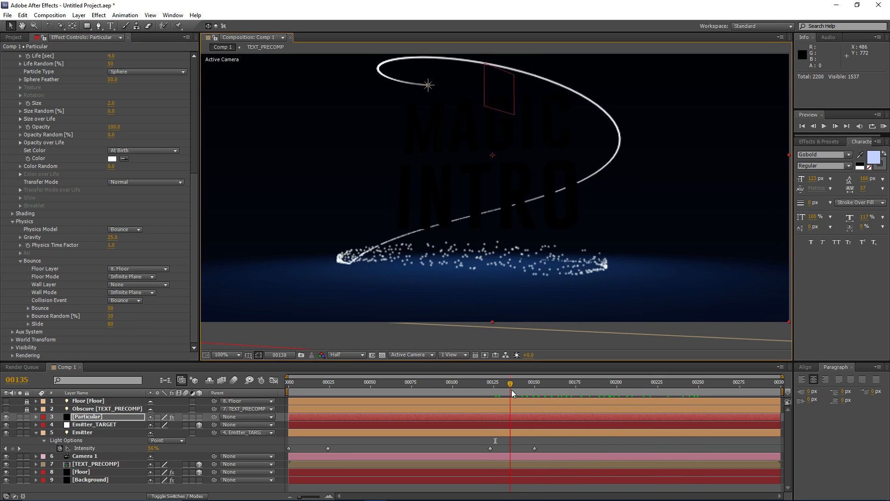
Set Particular's Bounce and Bounce Random to 0 and check the streak on the floor at frame 127.
click(110, 308)
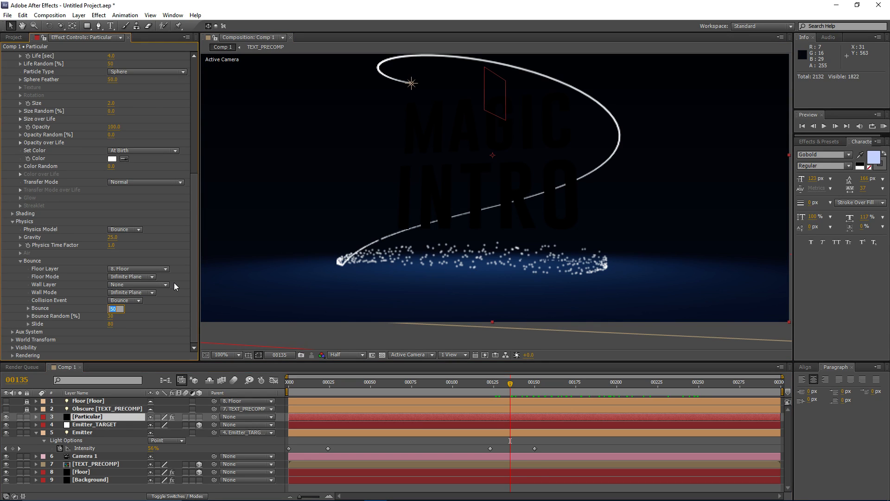
text(0)
key(Return)
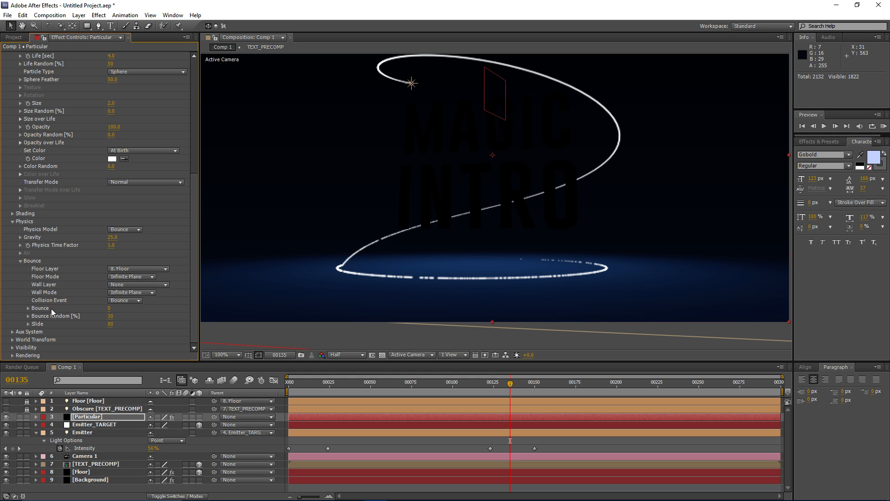
click(111, 315)
drag(519, 389, 497, 390)
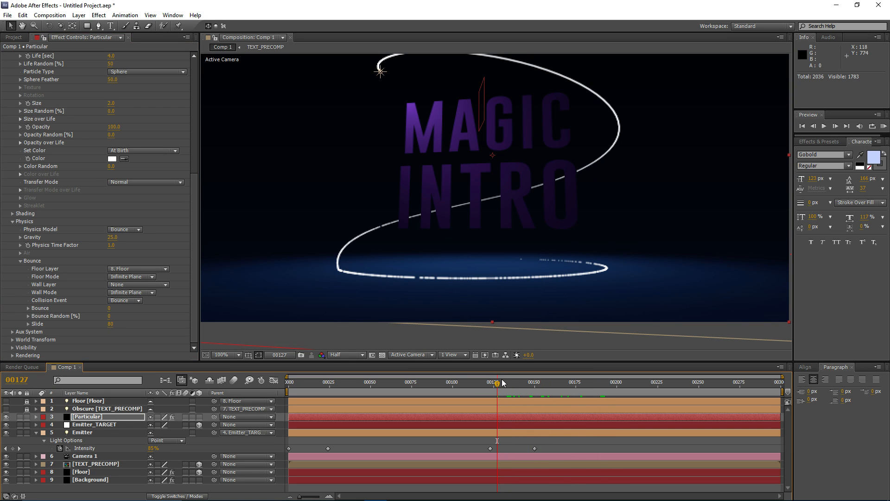
Set the Slide value in Particular's Bounce settings to 35.
click(110, 326)
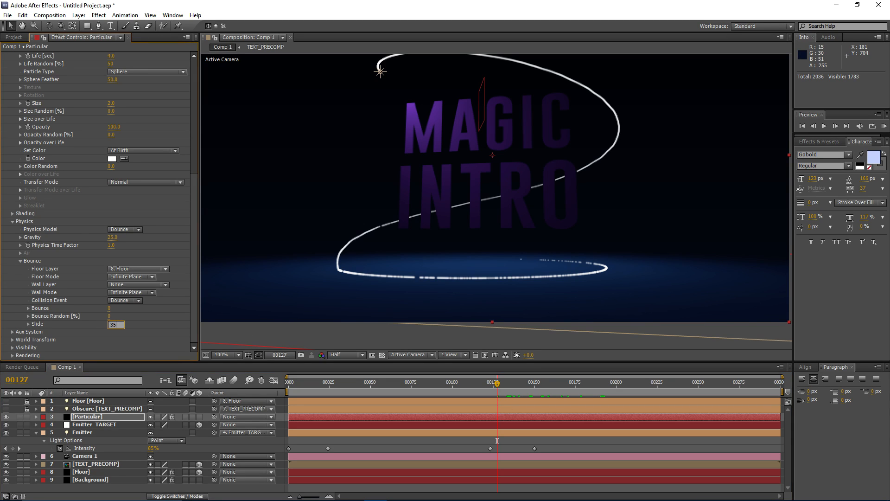
text(35)
key(Return)
mouse_move(441, 259)
mouse_down()
mouse_move(454, 262)
mouse_move(436, 275)
mouse_up()
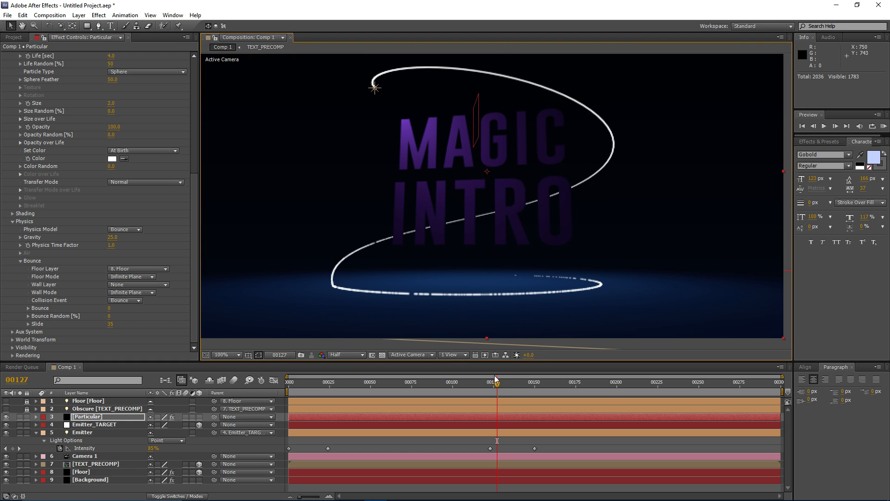
Try a Velocity from Motion of 10% in Particular's Emitter settings and preview the streak.
scroll(138, 210, up, 10)
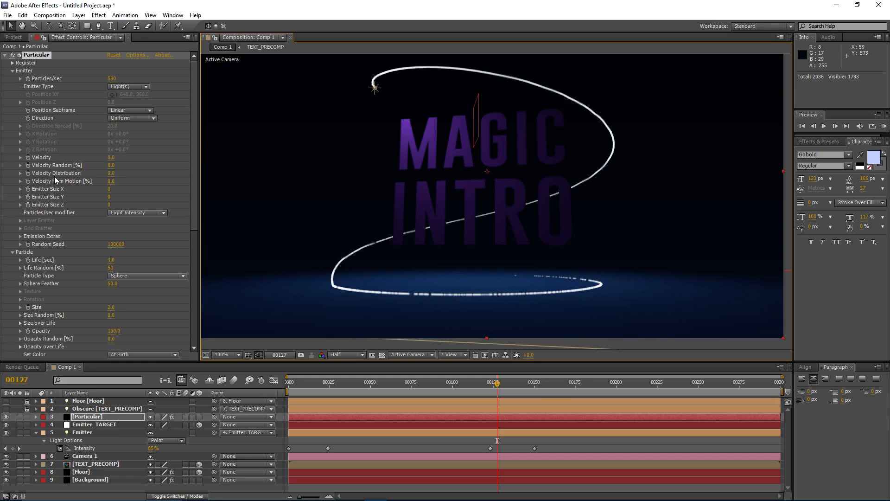
click(111, 182)
text(10)
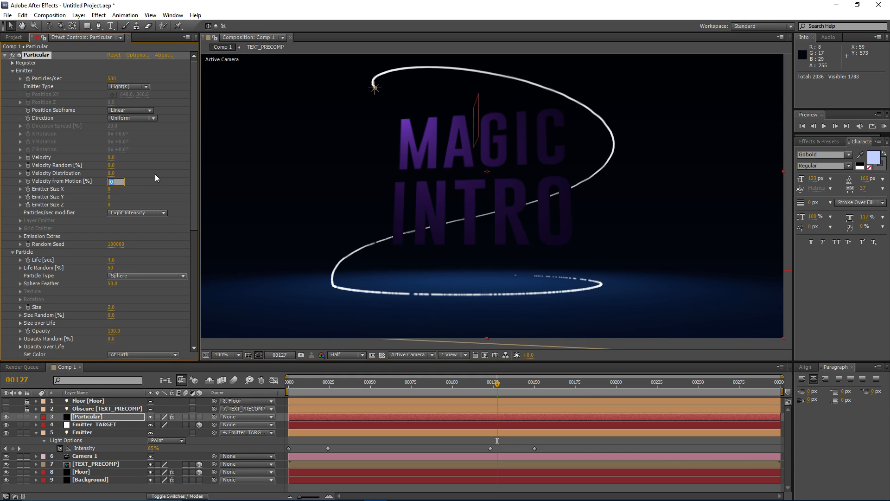
key(Return)
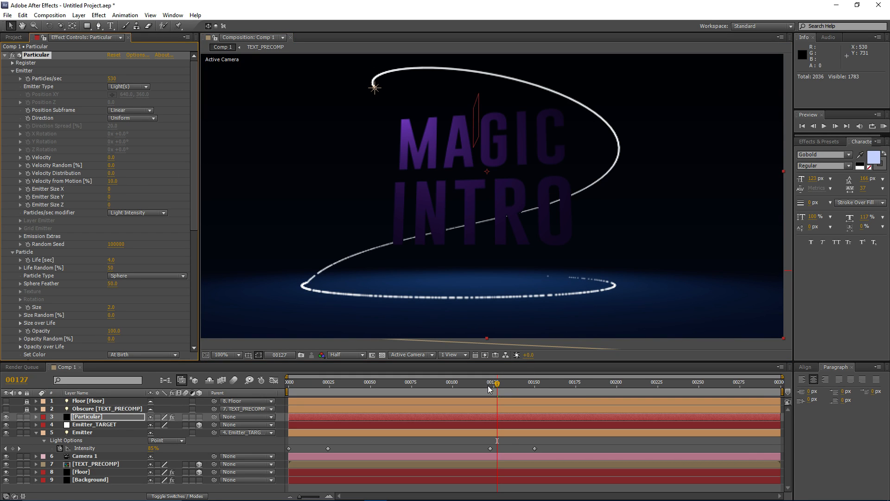
drag(497, 383, 346, 381)
key(space)
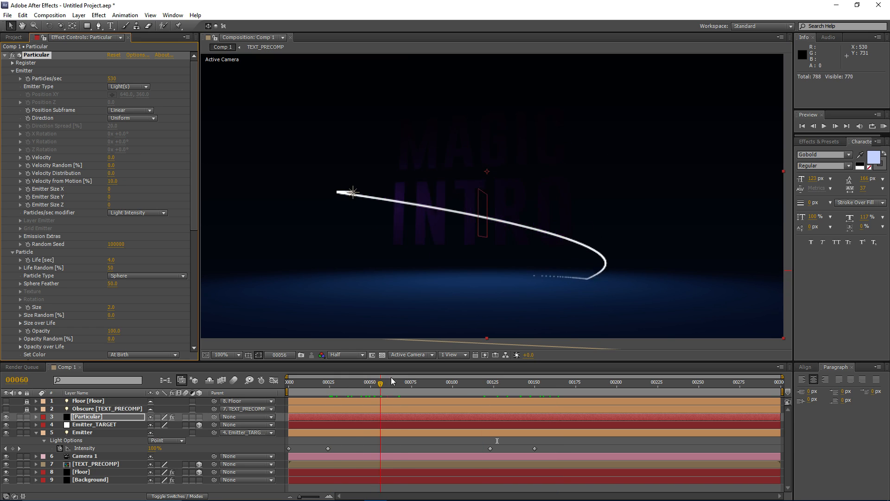
Set Particular's Velocity from Motion to 25% and check the streak's wider path up to frame 140.
drag(111, 184, 132, 237)
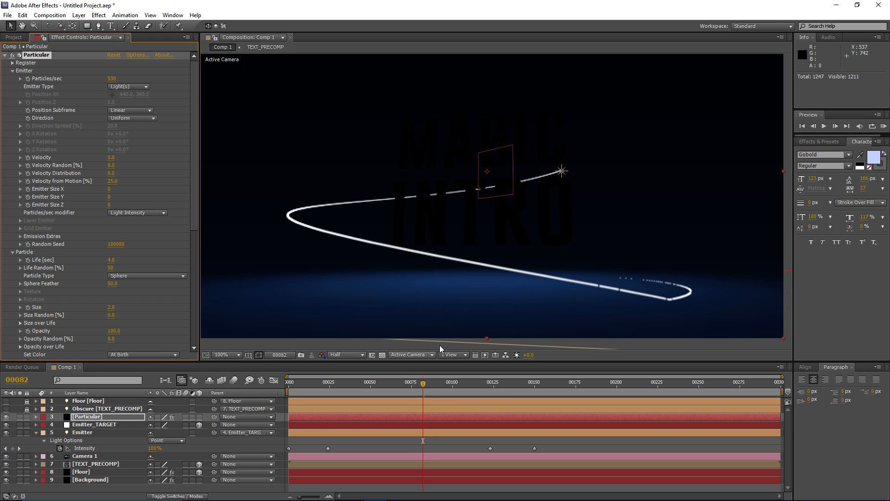
drag(410, 381, 521, 385)
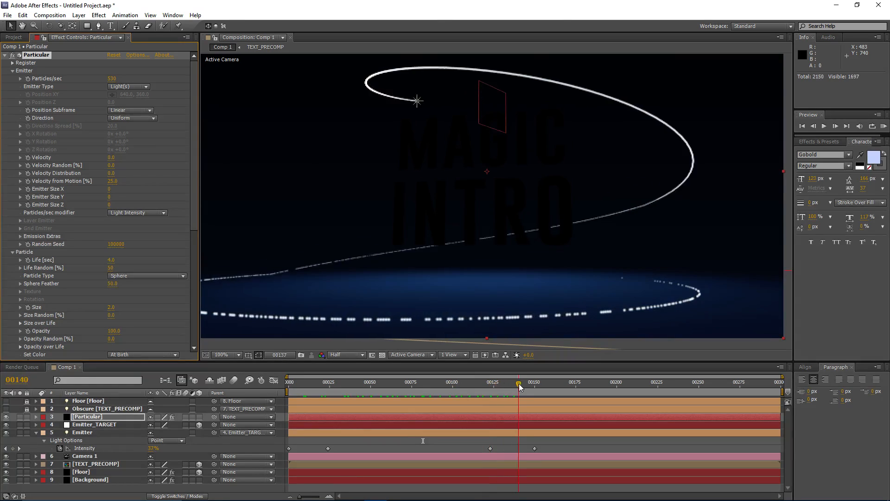
Set Velocity from Motion to 10% in Particular's Emitter settings.
scroll(557, 187, down, 2)
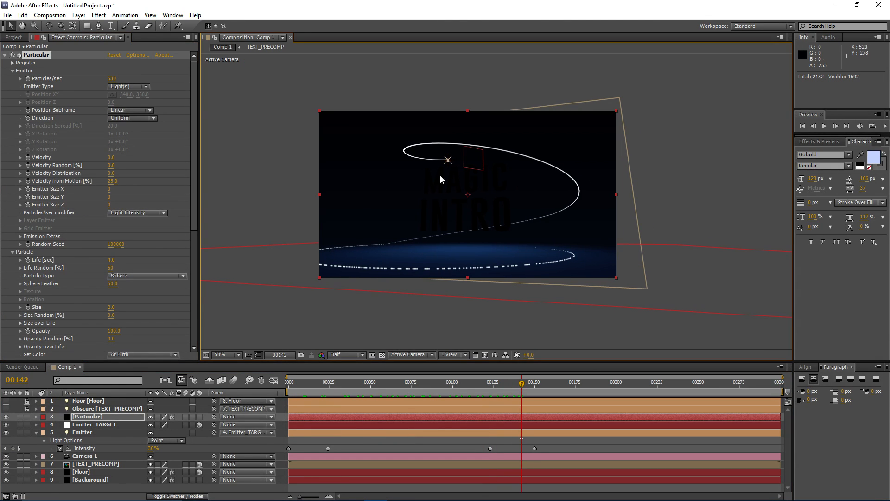
scroll(461, 166, up, 2)
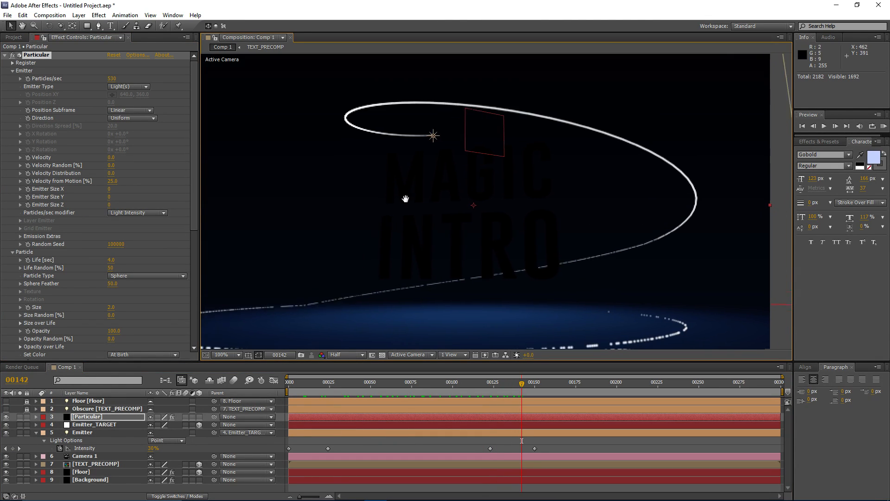
click(113, 181)
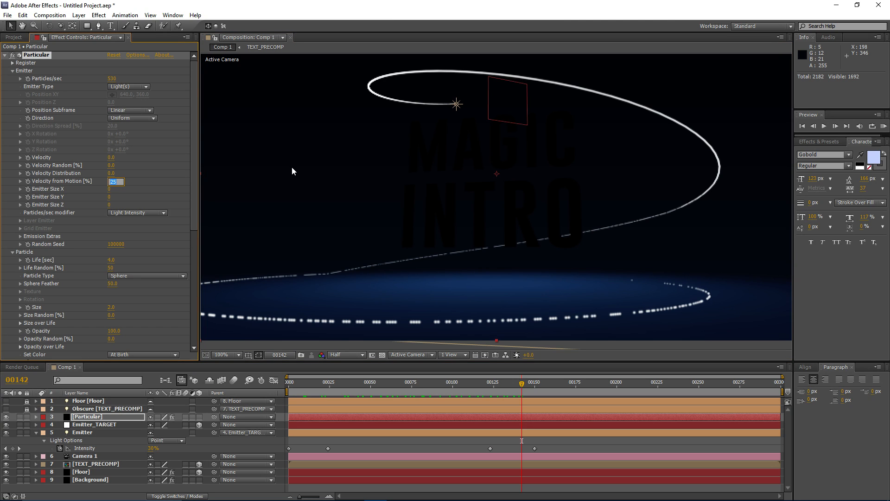
key(Return)
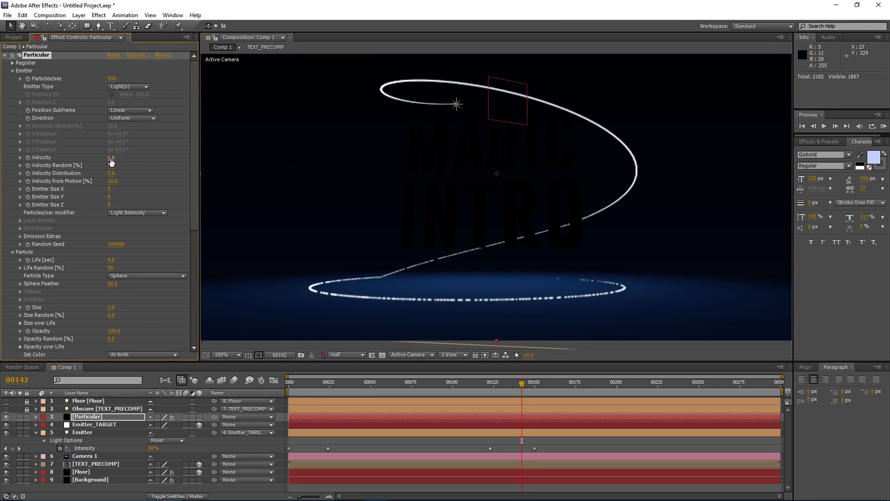
Try an emitter Velocity of 25 to spread the streak's particles.
drag(111, 161, 113, 158)
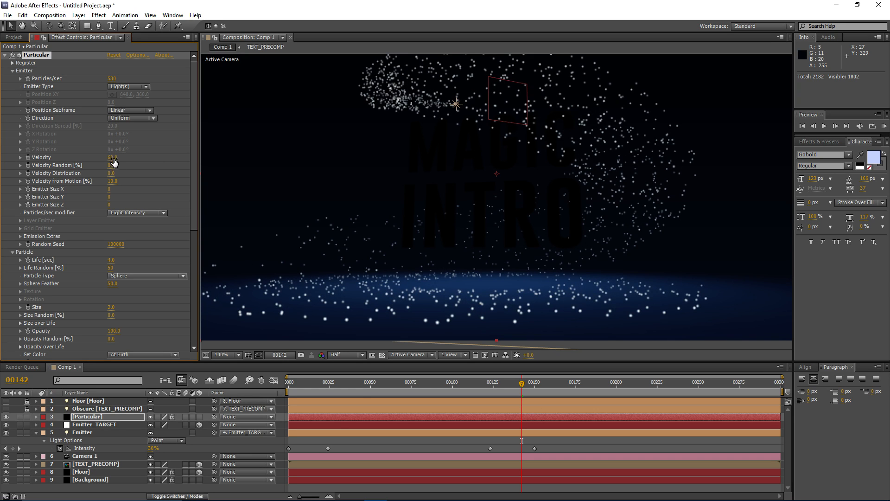
click(112, 158)
text(25)
key(Return)
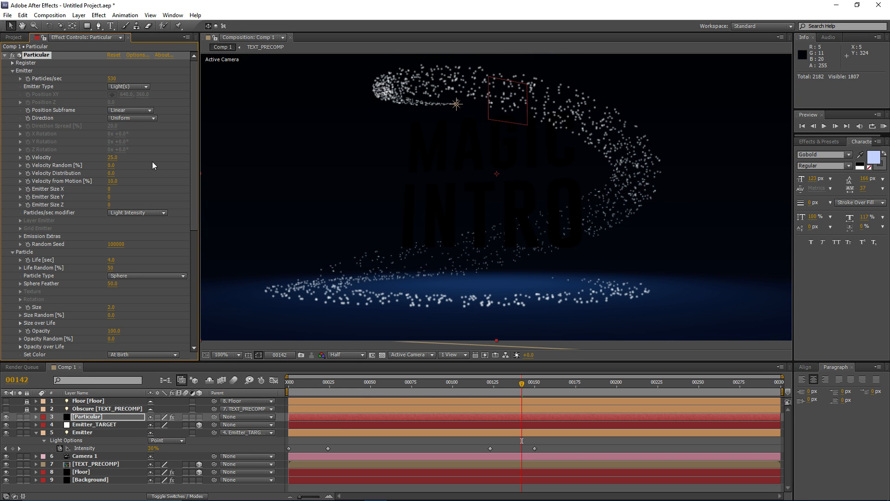
Set the emitter's Velocity to 15 and Velocity Random to 20%, and check the particle spread up to frame 187.
click(113, 157)
text(15)
key(Return)
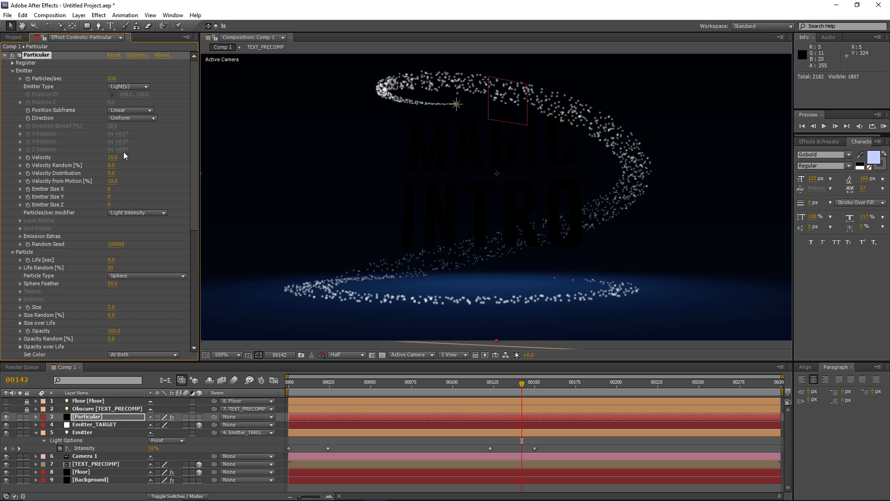
click(113, 164)
text(20)
key(Return)
drag(531, 381, 500, 386)
scroll(497, 177, down, 2)
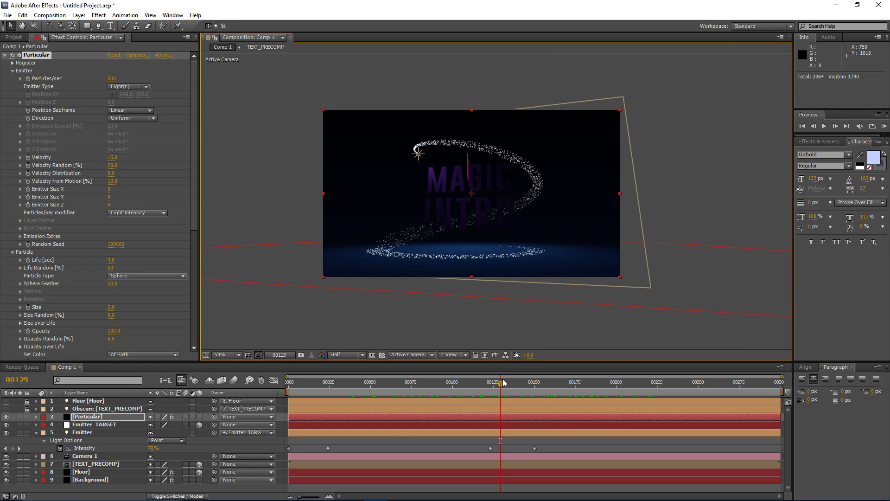
drag(501, 383, 595, 394)
Set the Particular layer's blending mode to Add and check the streak back at frame 107.
click(78, 418)
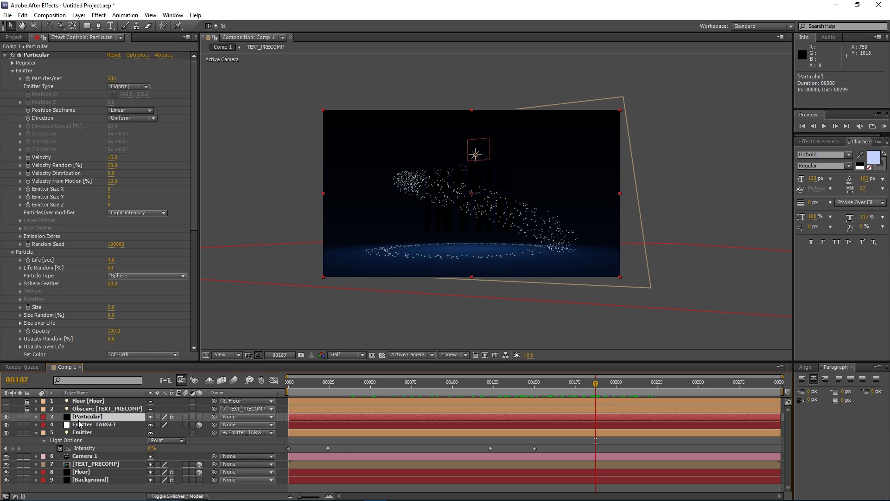
key(F4)
click(168, 418)
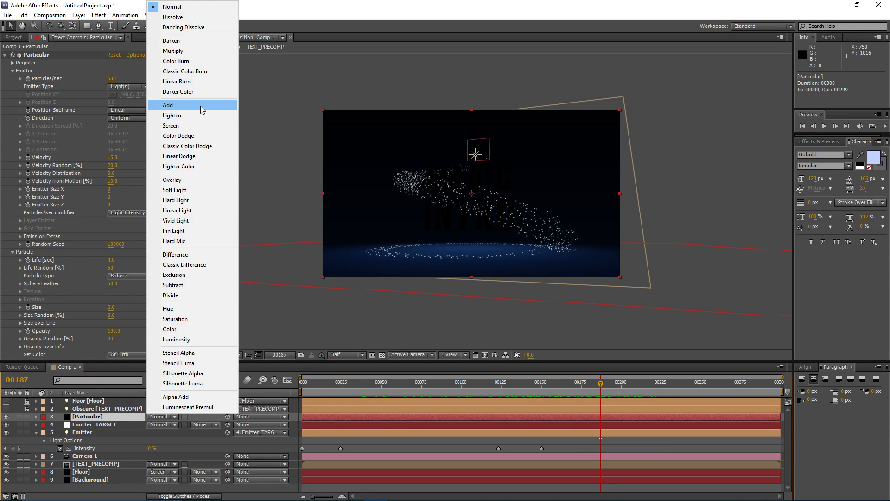
click(168, 105)
scroll(417, 214, up, 2)
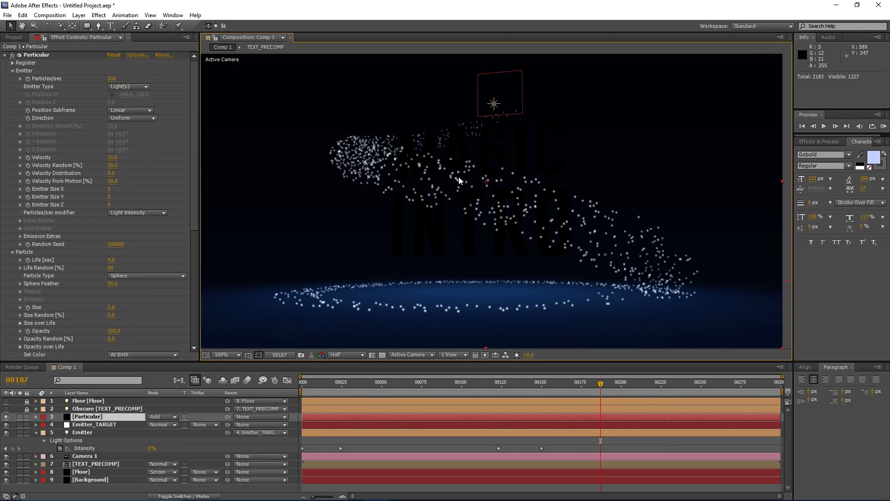
scroll(446, 251, down, 2)
drag(602, 393, 473, 402)
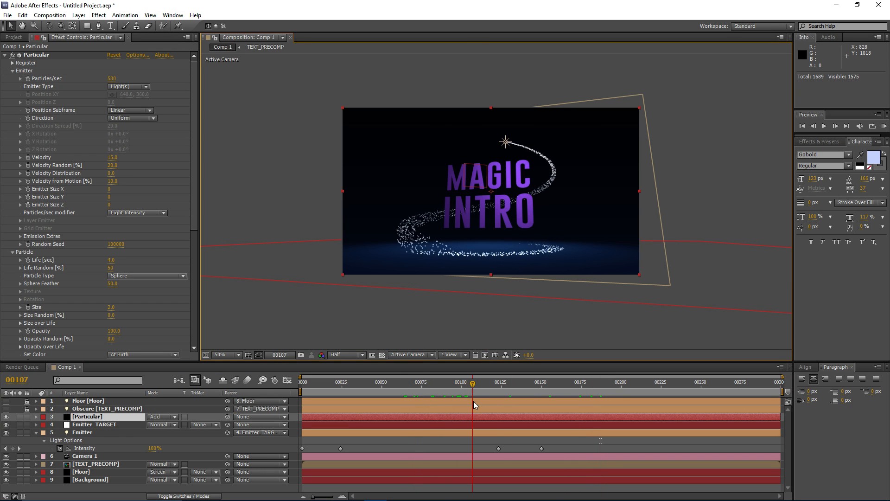
Set the particles' Set Color option to Over Life and expand the Color over Life gradient.
scroll(117, 258, down, 4)
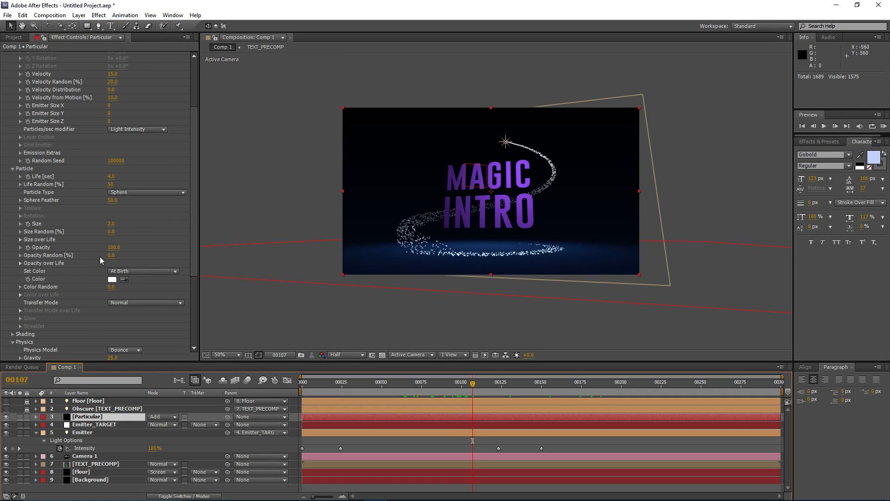
click(29, 273)
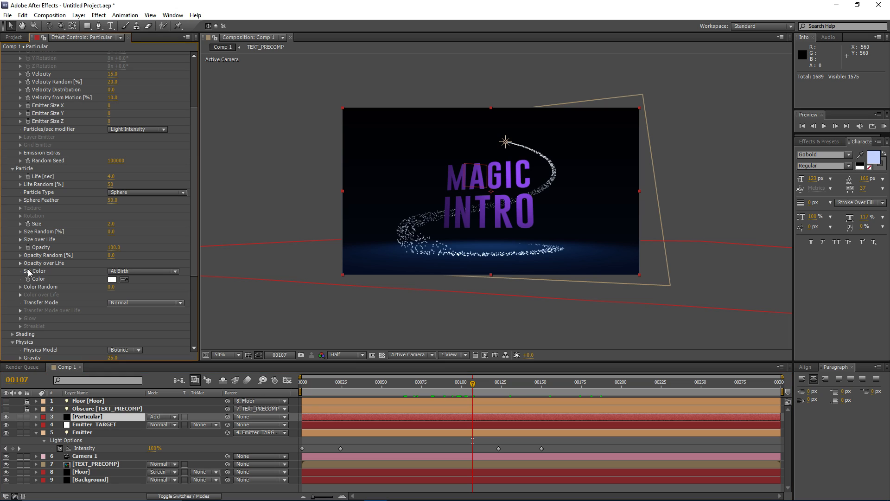
click(129, 273)
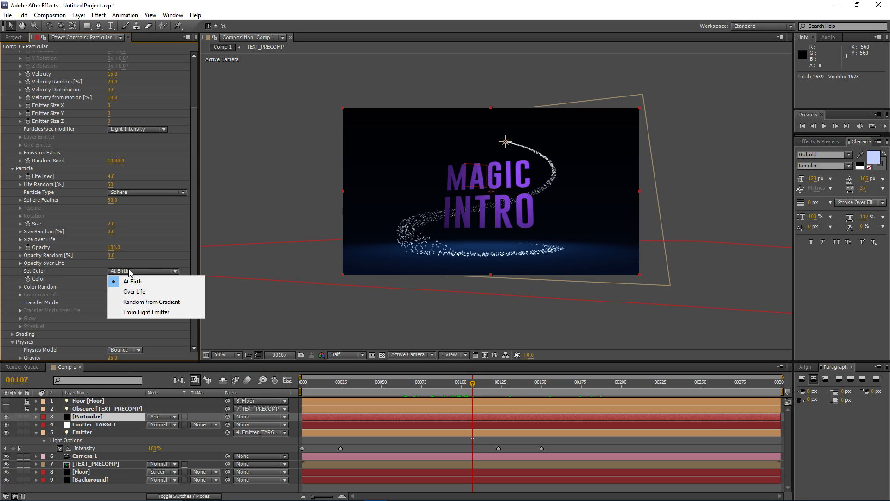
click(148, 293)
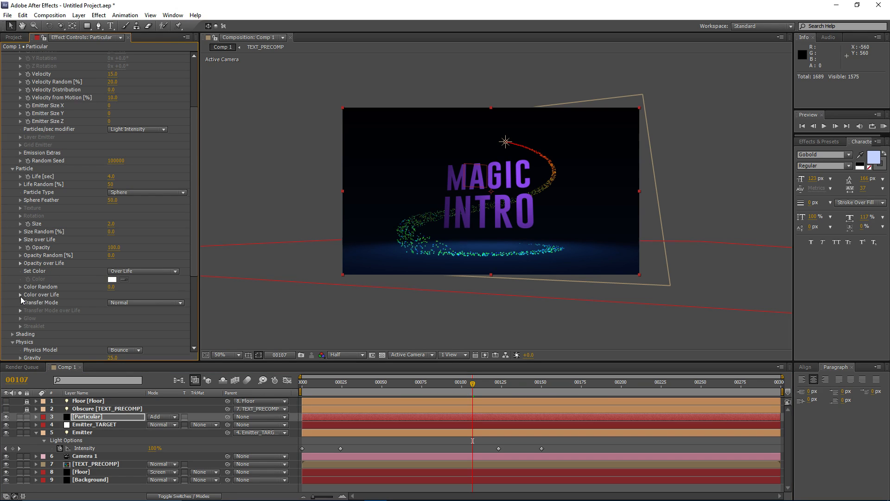
click(20, 294)
scroll(464, 204, up, 2)
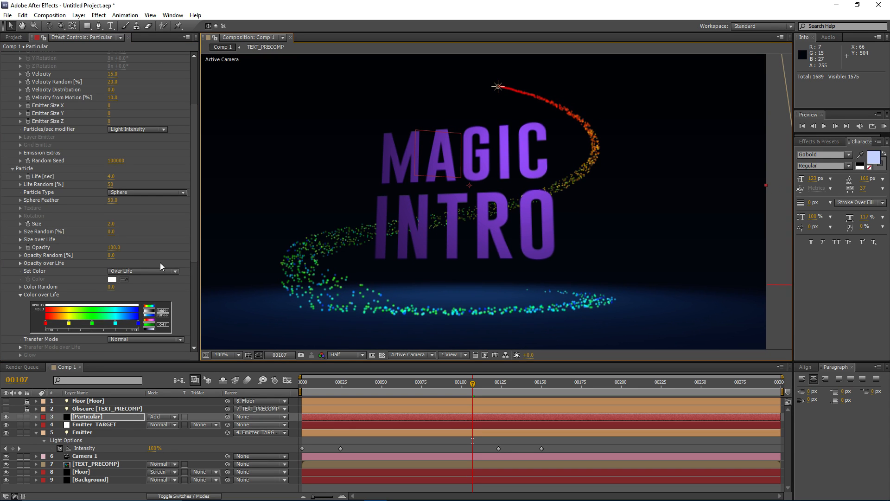
Apply the white-cyan-blue gradient preset to Color over Life and recolor its cyan stop to purple AE00FF.
click(146, 316)
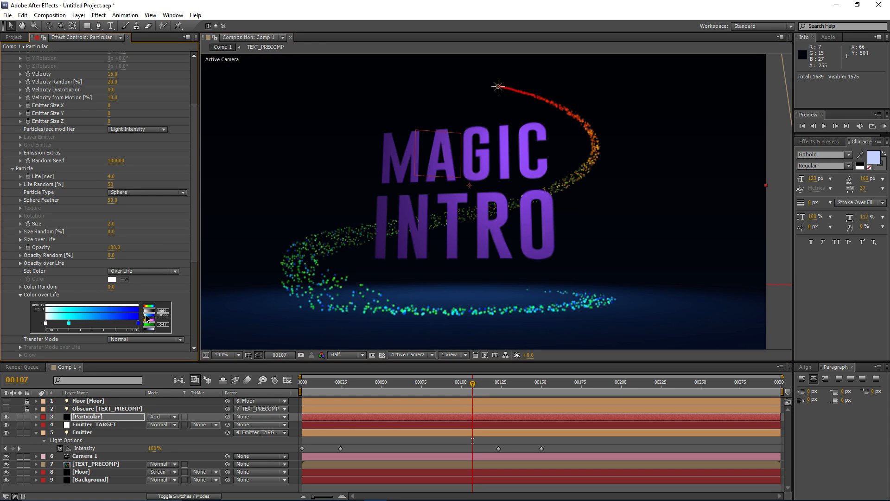
double_click(64, 323)
click(190, 292)
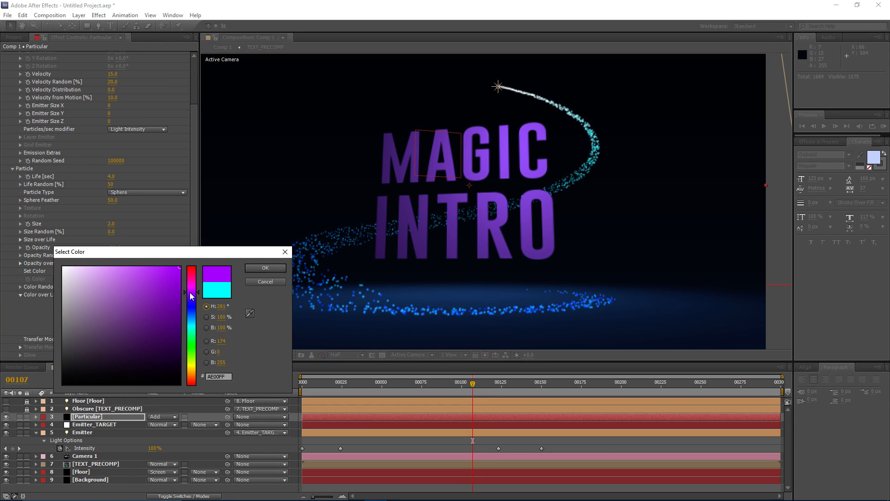
click(265, 268)
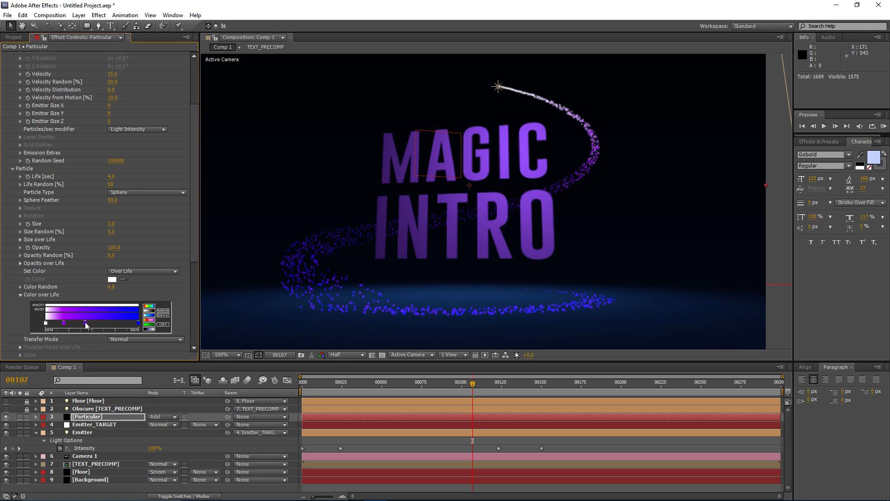
Add a blue 0006FF stop after the purple one in the Color over Life gradient.
double_click(85, 322)
click(195, 310)
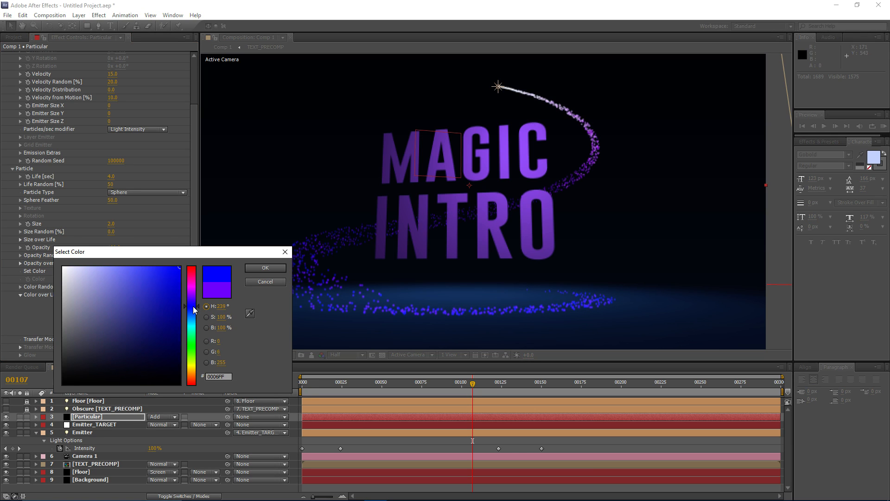
click(254, 270)
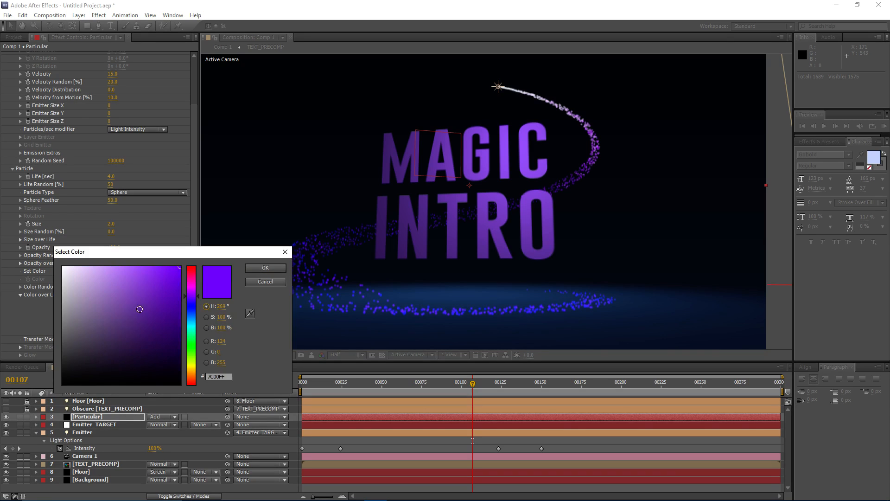
Place another stop about three quarters along the Color over Life gradient and give it a purple color.
click(272, 281)
drag(88, 322, 106, 325)
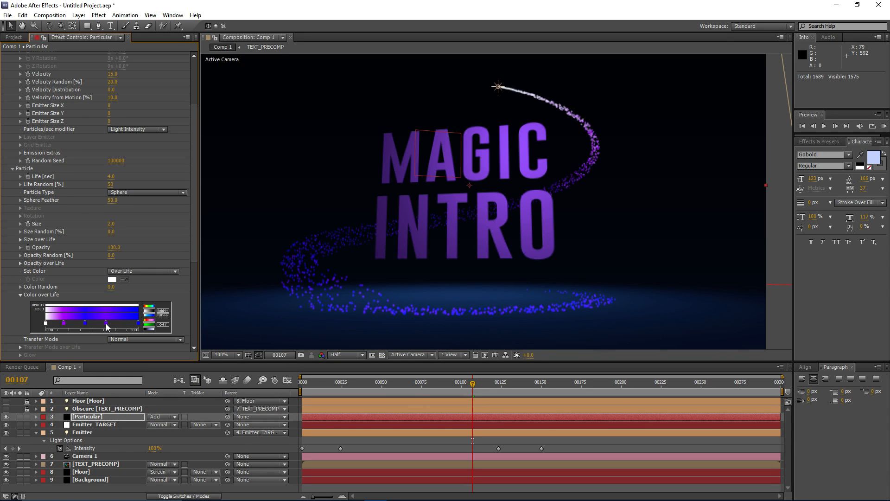
double_click(114, 323)
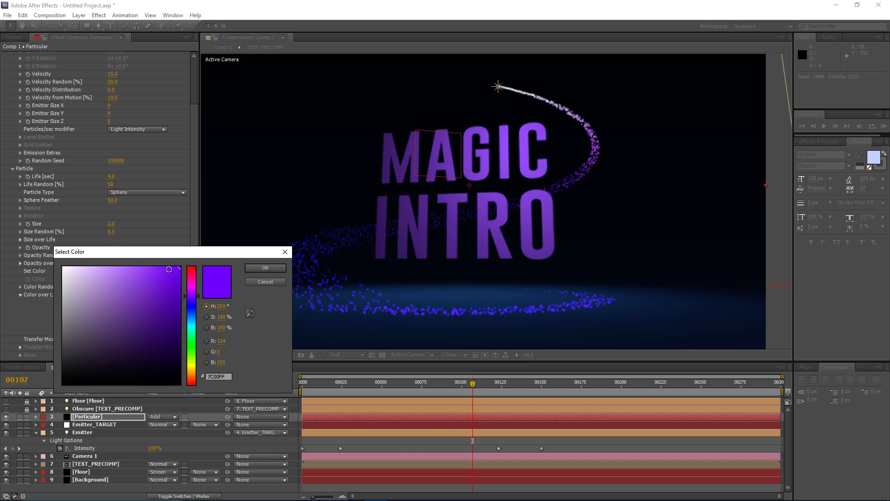
click(128, 271)
drag(128, 272, 172, 283)
click(189, 291)
click(265, 267)
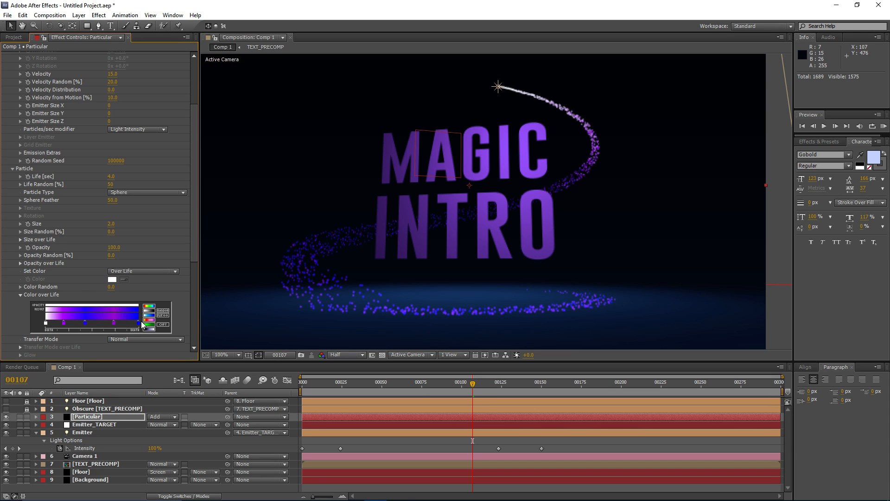
Recolor the gradient's white birth stop to a light pinkish purple and check the streak from frame 86 to 98.
double_click(46, 324)
click(191, 289)
mouse_move(83, 276)
mouse_down()
mouse_move(82, 255)
mouse_move(93, 252)
mouse_up()
click(265, 267)
click(436, 384)
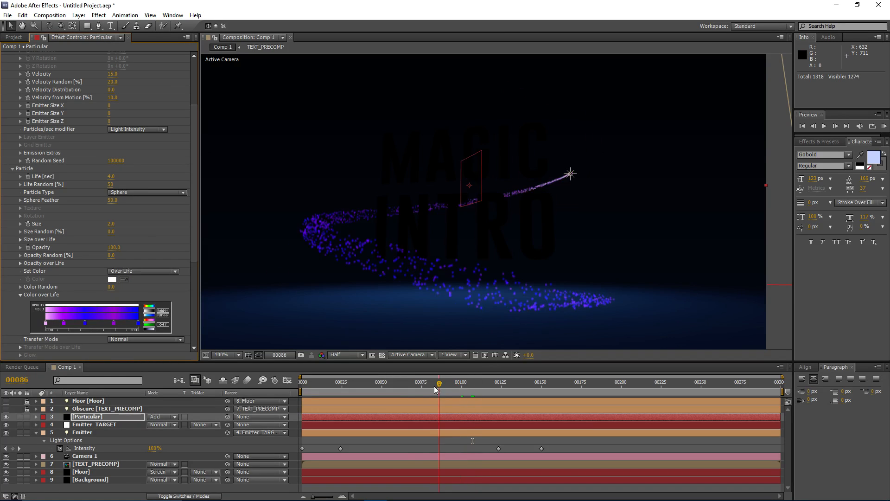
drag(436, 389, 458, 390)
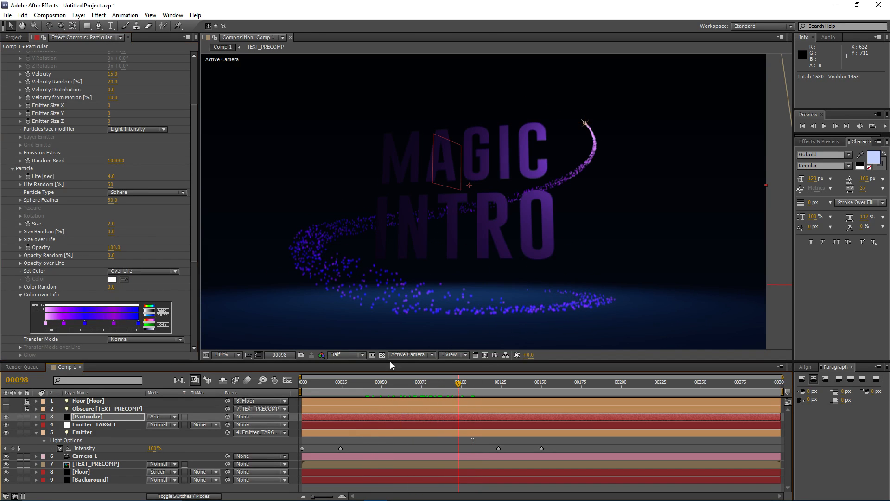
Set the particles' Transfer Mode to Add and check the streak at frame 44.
scroll(52, 320, down, 1)
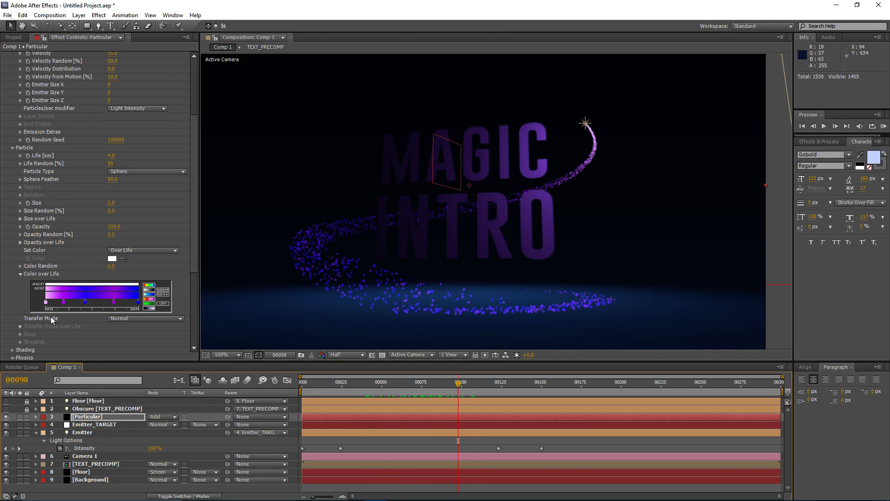
click(123, 319)
click(134, 339)
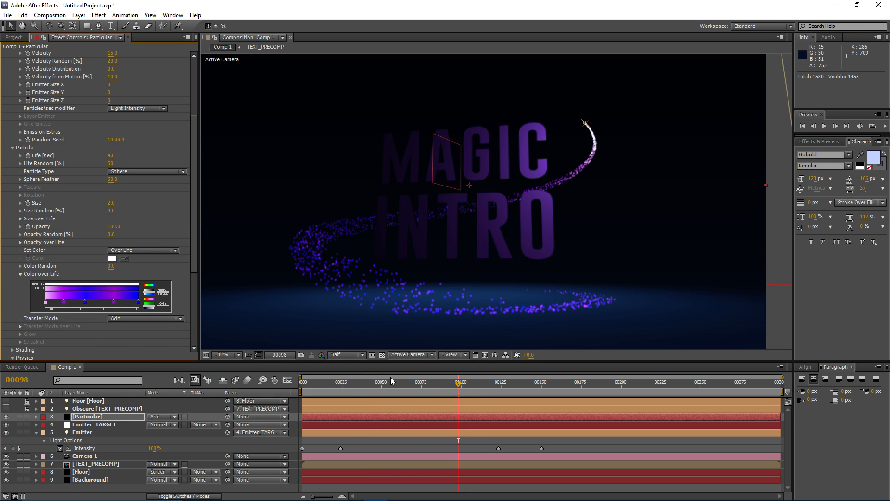
drag(391, 377, 372, 394)
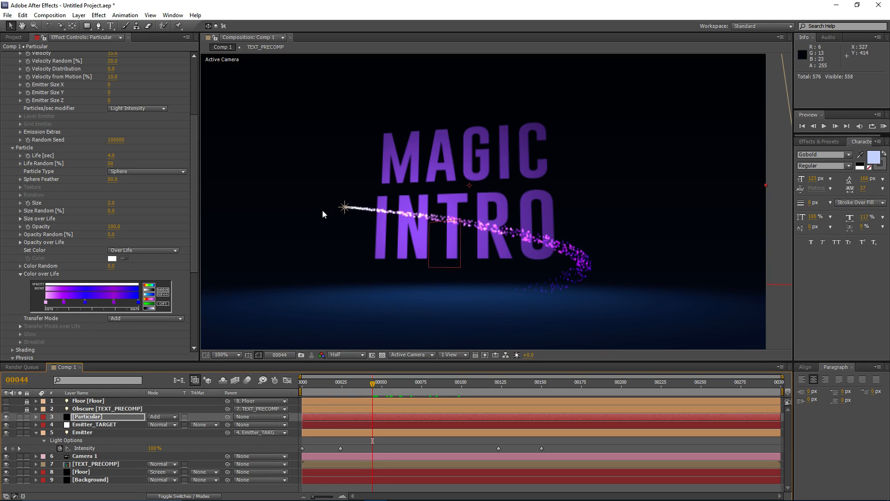
click(38, 318)
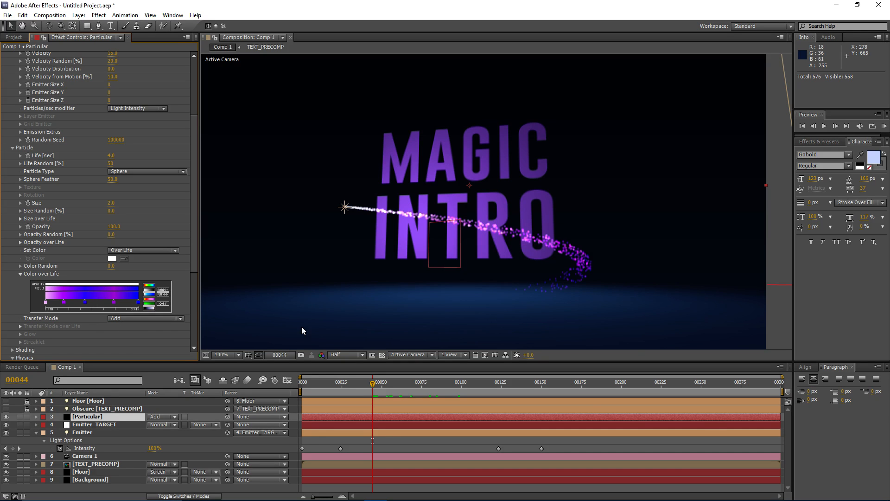
Set the emitter's Velocity to 20 and check the particle streak at frames 109 and 62.
drag(375, 385, 478, 390)
scroll(123, 229, up, 5)
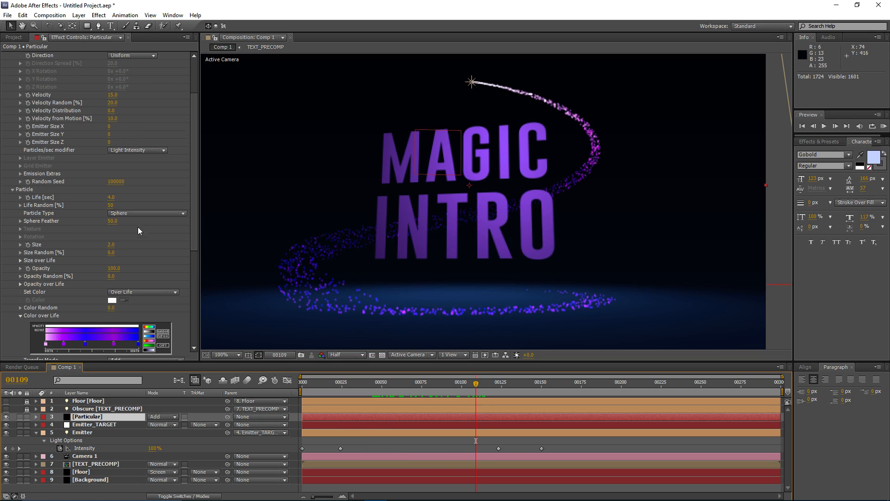
click(111, 159)
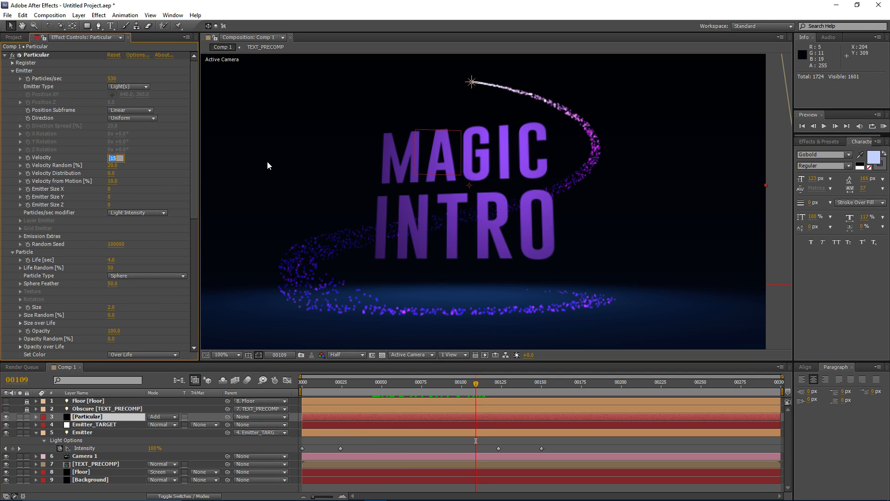
key(Return)
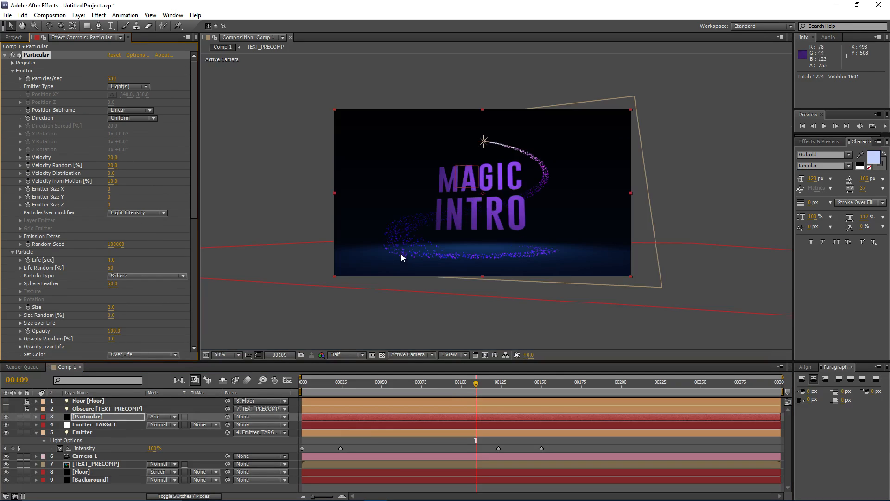
key(comma)
key(comma)
drag(456, 383, 401, 396)
key(period)
key(period)
drag(408, 199, 444, 193)
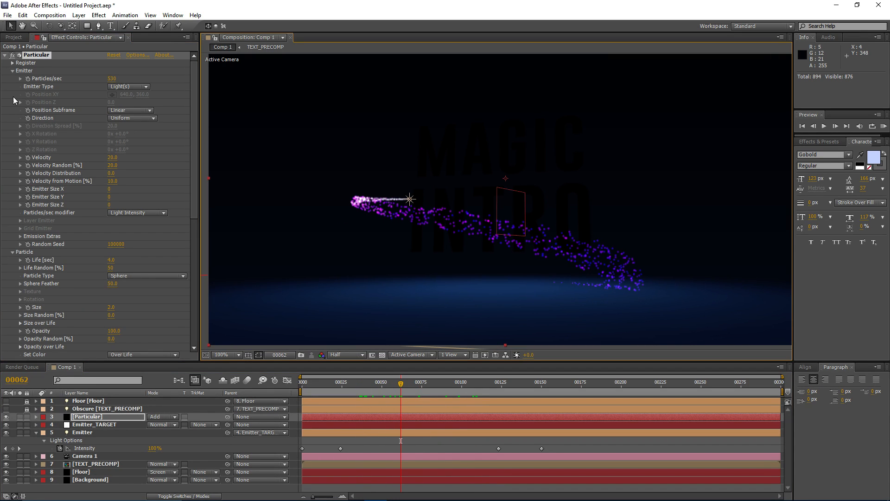
Apply a Stylize Glow effect to the Particular layer.
click(5, 55)
click(98, 15)
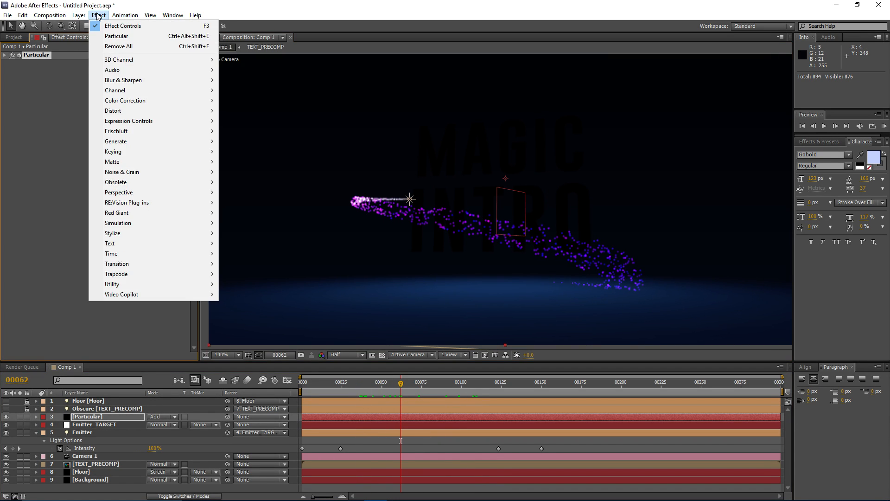
mouse_move(139, 225)
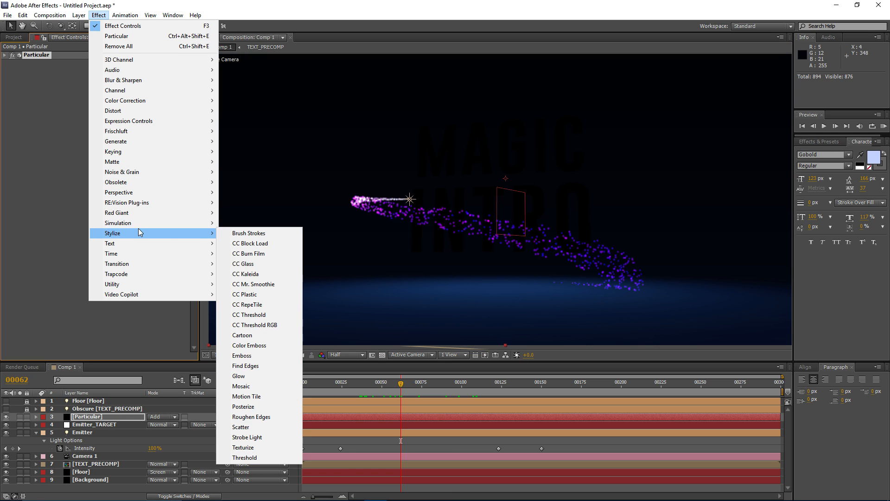
click(250, 365)
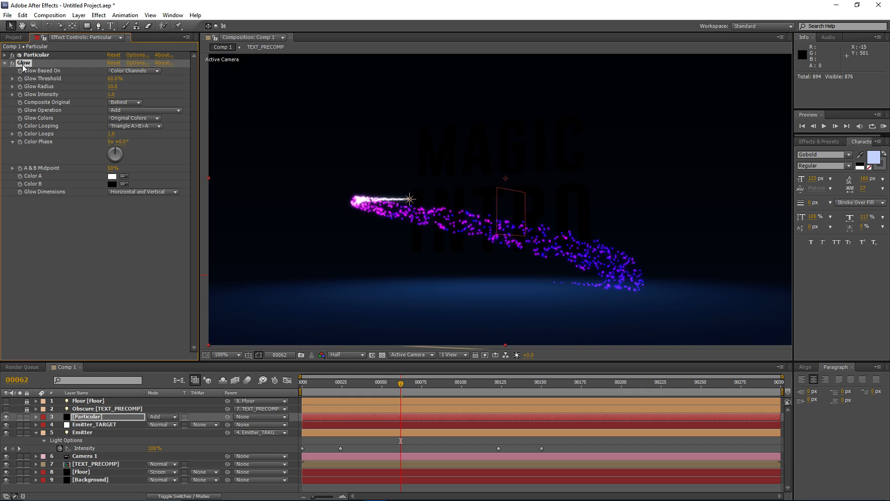
Duplicate the Glow effect, set the copy's Glow Radius to 86 and check the streak at frame 95.
key(ctrl+d)
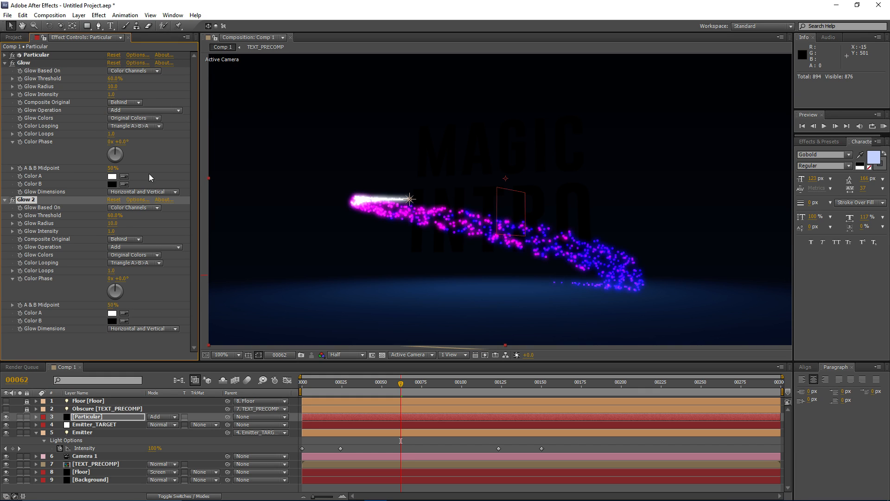
drag(112, 223, 146, 219)
key(space)
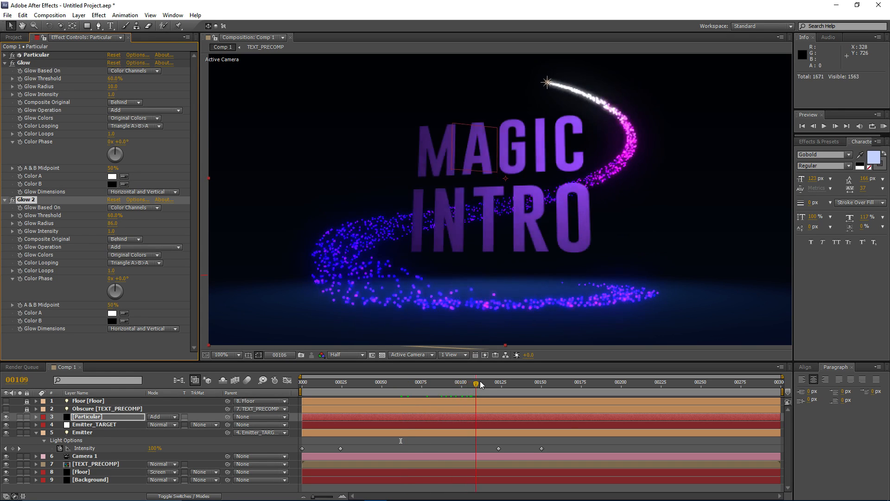
drag(504, 382, 452, 390)
Set the composition preview resolution to Full and inspect the glowing streak at frames 95 and 122.
drag(421, 217, 360, 216)
scroll(371, 233, up, 2)
scroll(515, 284, down, 2)
click(348, 354)
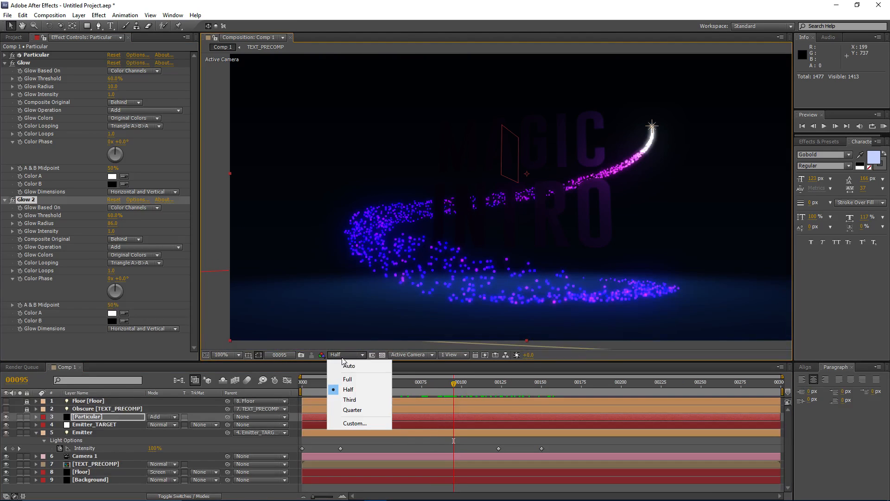
click(356, 382)
scroll(451, 274, up, 1)
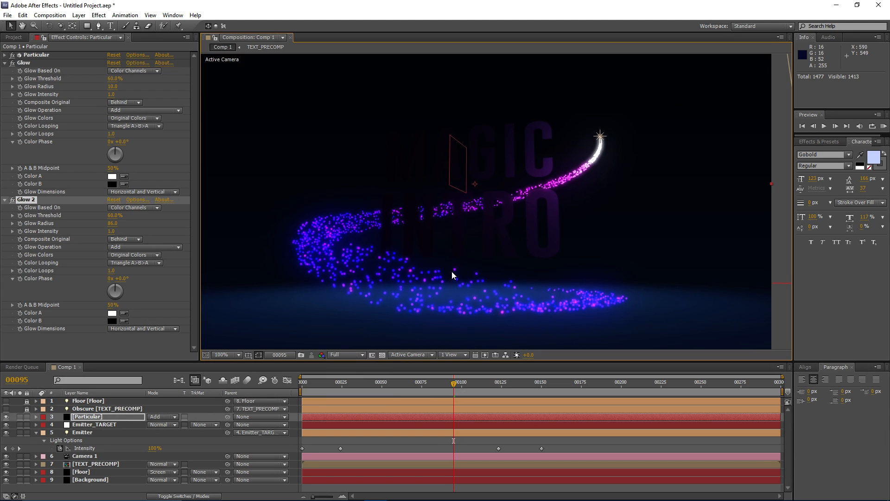
drag(455, 381, 496, 393)
mouse_move(428, 197)
mouse_down()
mouse_move(423, 214)
mouse_move(415, 206)
mouse_up()
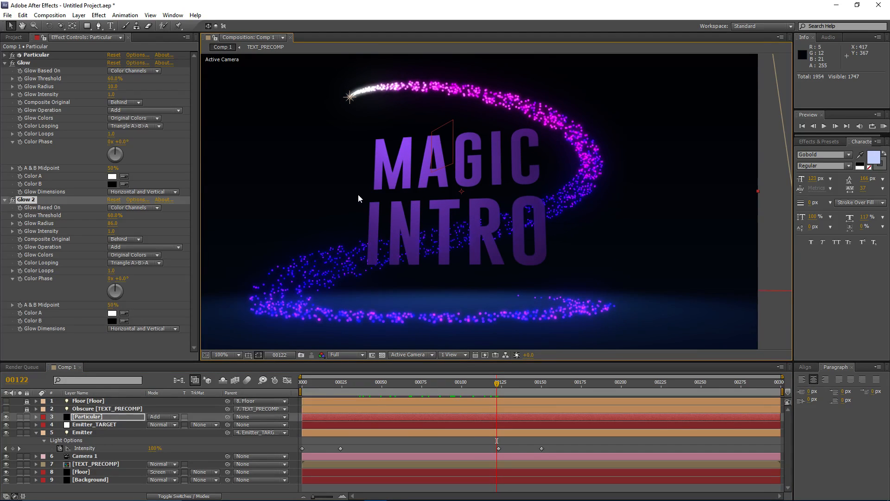
Apply a falling ramp to the particles' Opacity over Life, redraw it as a row of separate humps and check frame 128.
click(5, 55)
drag(365, 141, 381, 143)
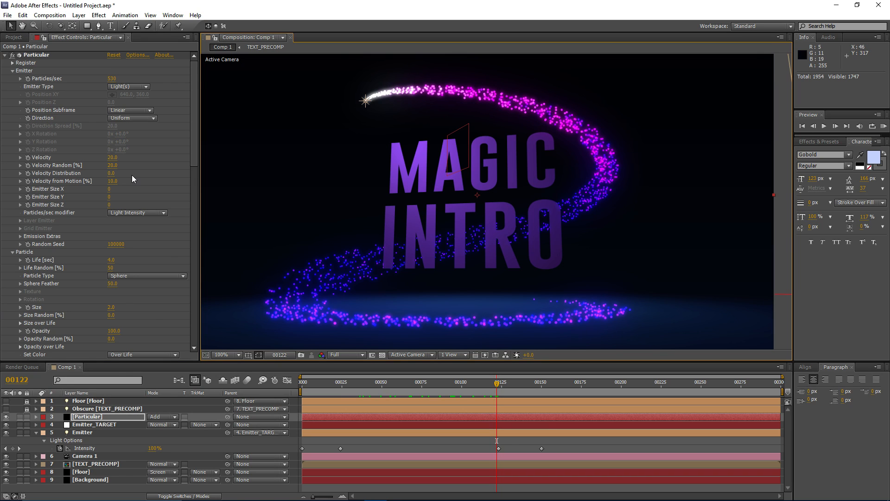
scroll(131, 174, down, 3)
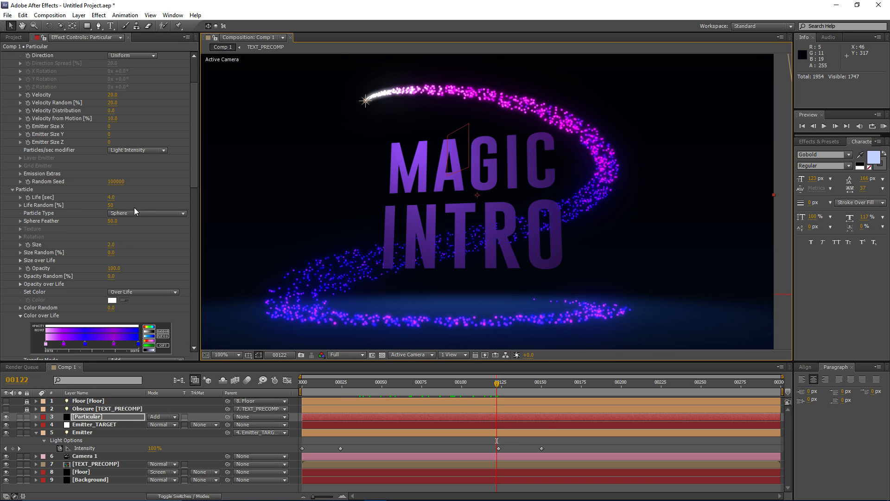
click(20, 285)
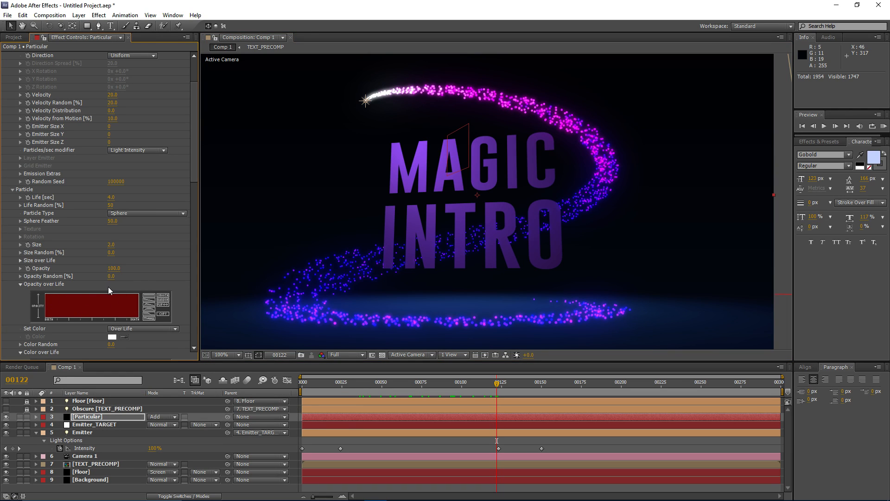
click(149, 299)
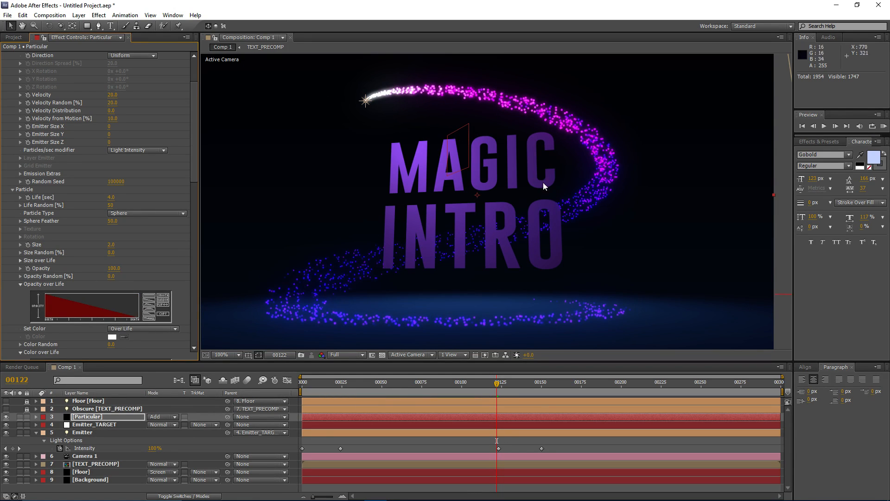
drag(504, 380, 441, 384)
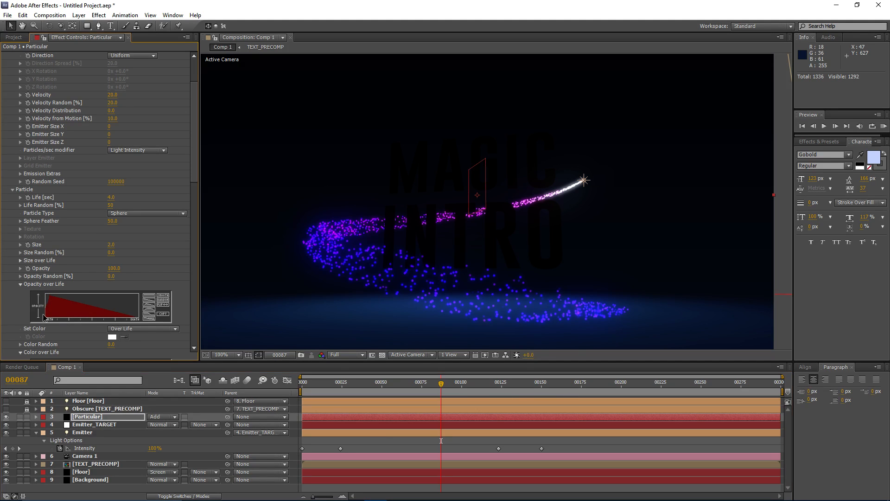
mouse_move(46, 316)
mouse_down()
mouse_move(54, 291)
mouse_move(58, 318)
mouse_move(67, 288)
mouse_move(75, 322)
mouse_move(88, 289)
mouse_move(96, 314)
mouse_move(103, 290)
mouse_move(114, 320)
mouse_move(122, 290)
mouse_move(132, 319)
mouse_move(138, 293)
mouse_up()
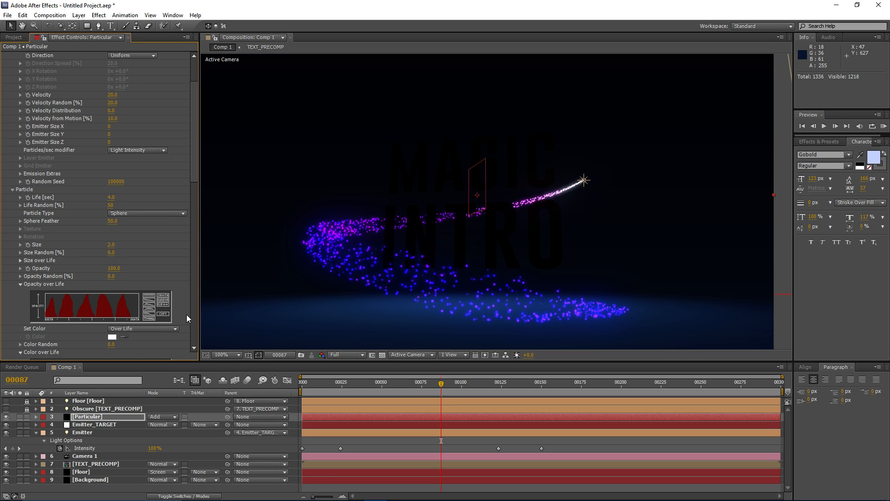
drag(432, 392, 505, 389)
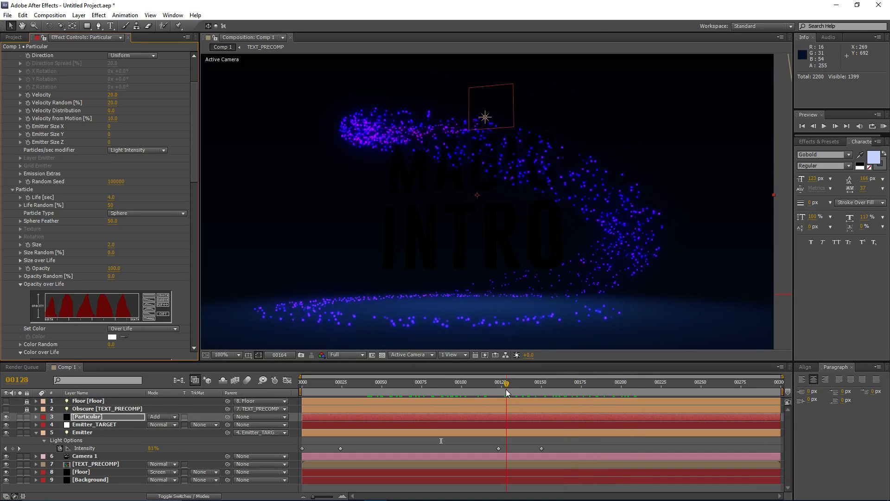
Set the particles' Life to 3 seconds and Life Random to 75%, and check the streak at frames 56, 67 and 116.
click(111, 198)
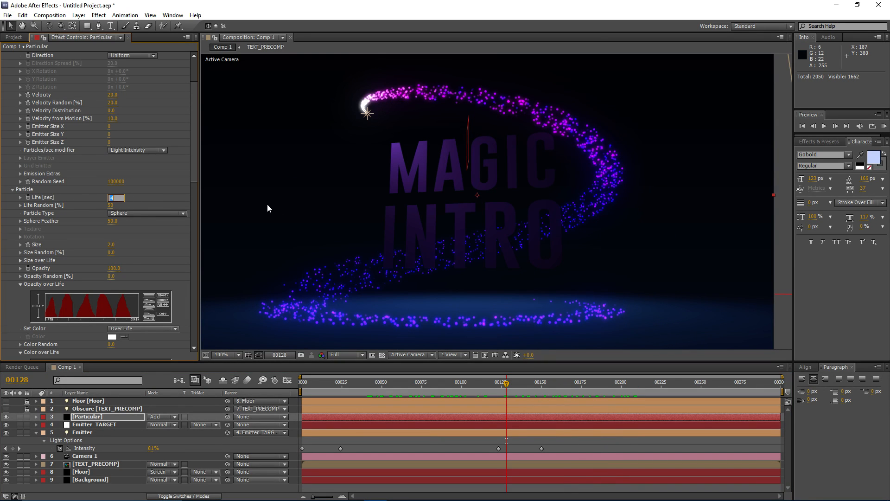
text(3)
key(Return)
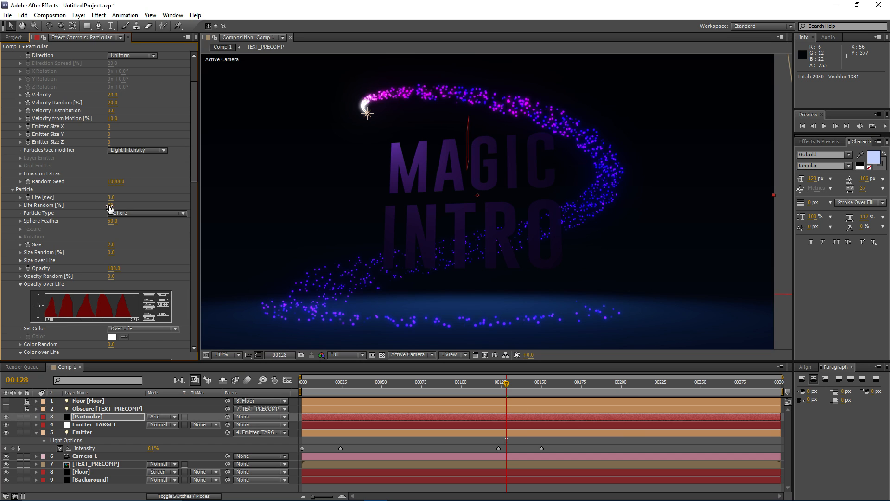
click(110, 205)
text(75)
key(Return)
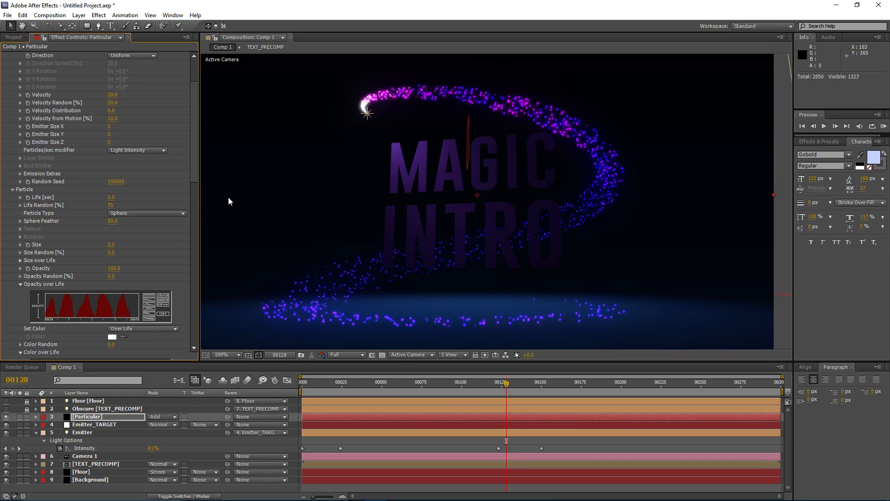
drag(476, 385, 391, 389)
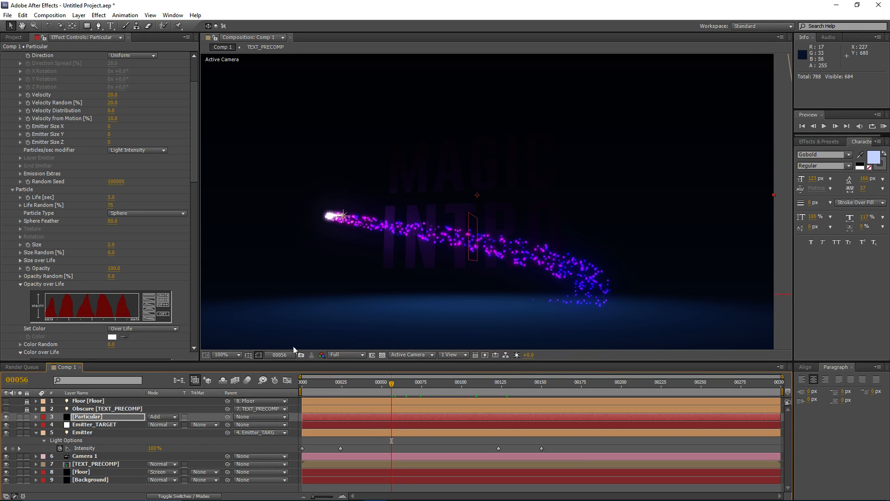
drag(400, 383, 409, 383)
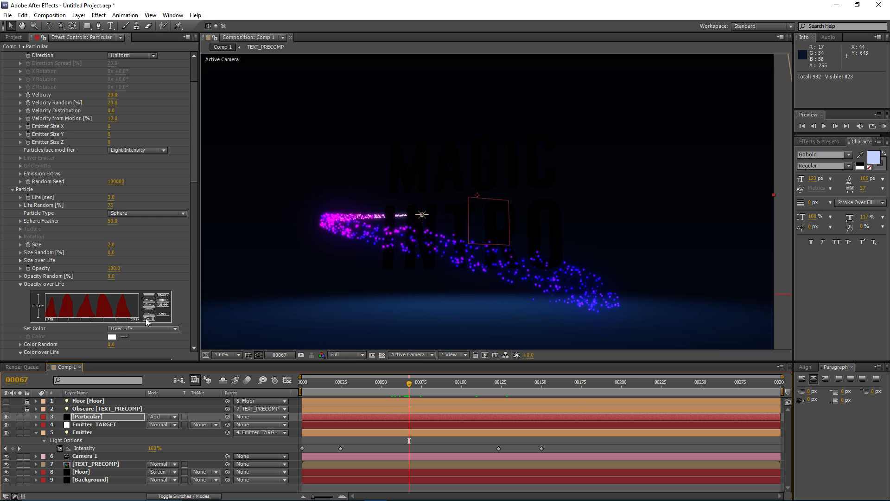
drag(413, 385, 488, 394)
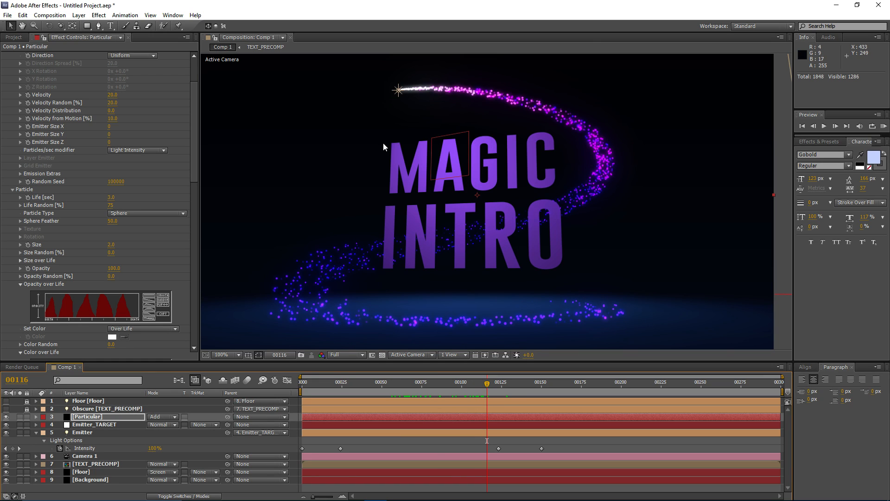
drag(408, 144, 411, 164)
scroll(398, 146, down, 1)
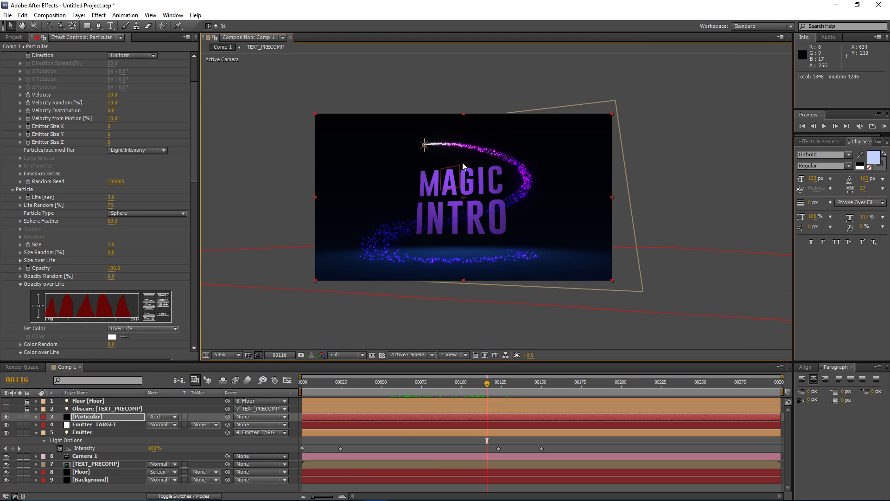
scroll(463, 163, up, 2)
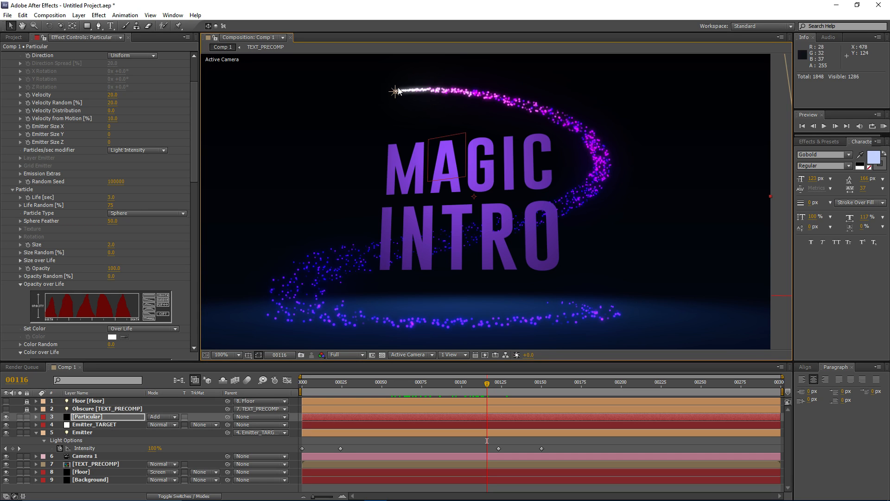
Turn on Particular's Aux System by setting its Emit option to Continuously.
scroll(143, 215, down, 5)
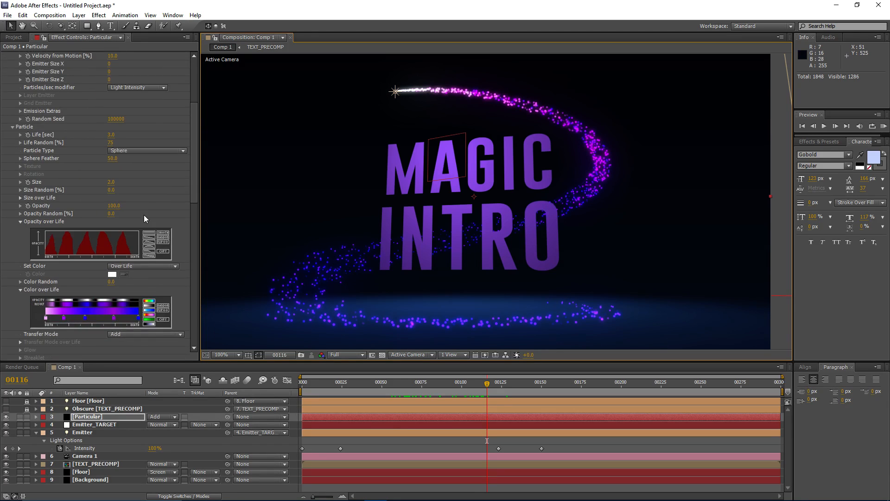
scroll(139, 201, down, 10)
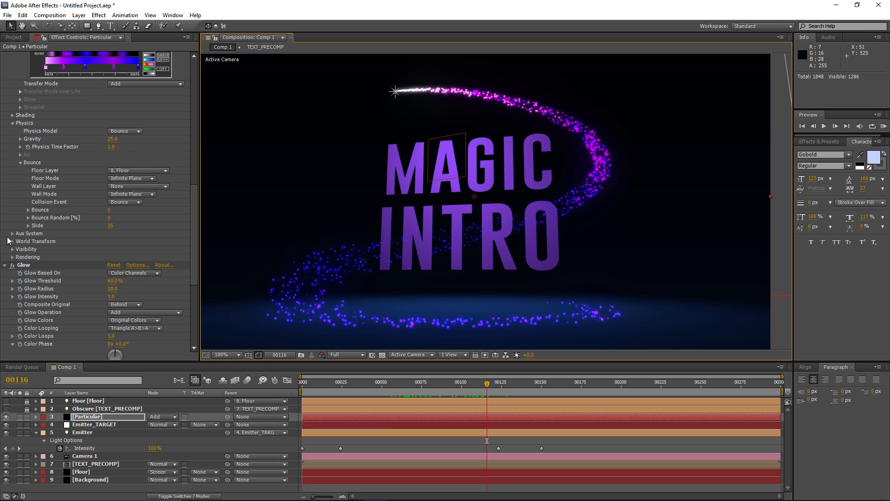
click(13, 234)
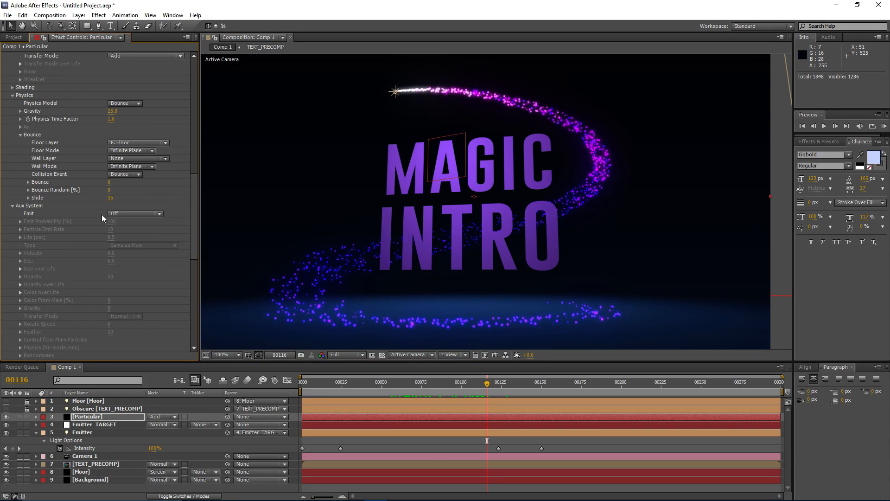
click(119, 216)
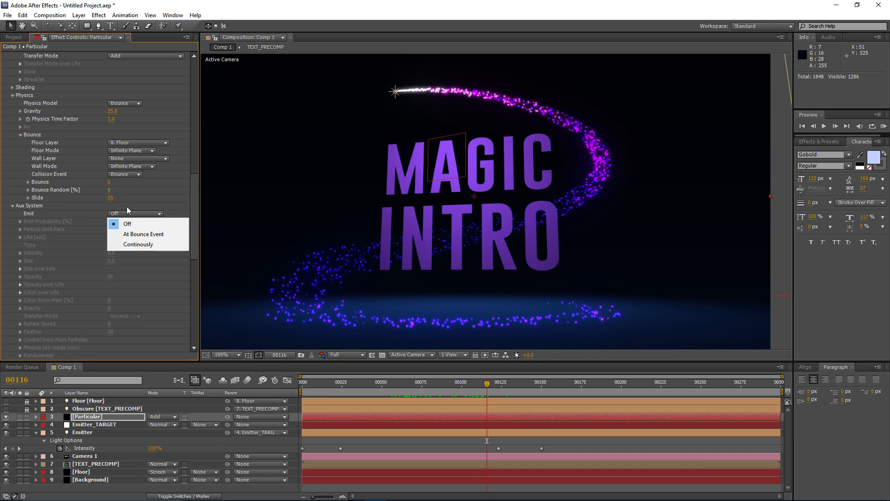
click(134, 245)
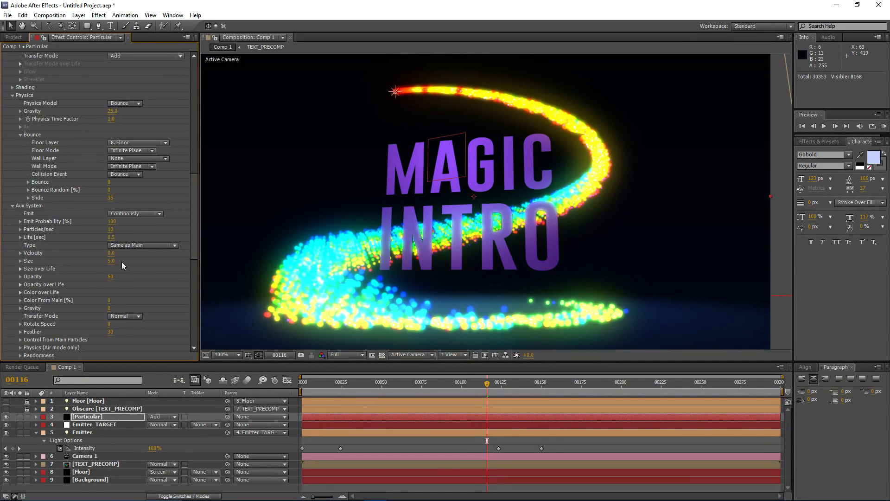
Raise the Aux System particles' Gravity to about 450.
click(110, 308)
text(50)
key(Return)
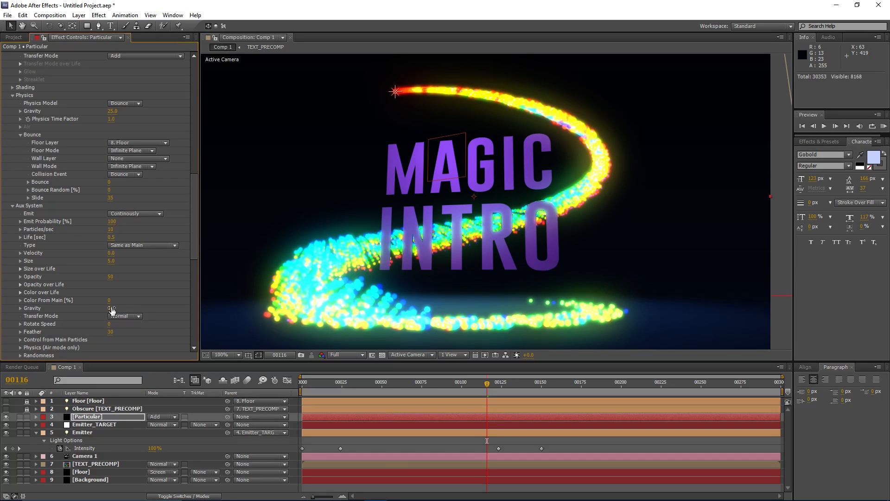
drag(111, 309, 132, 308)
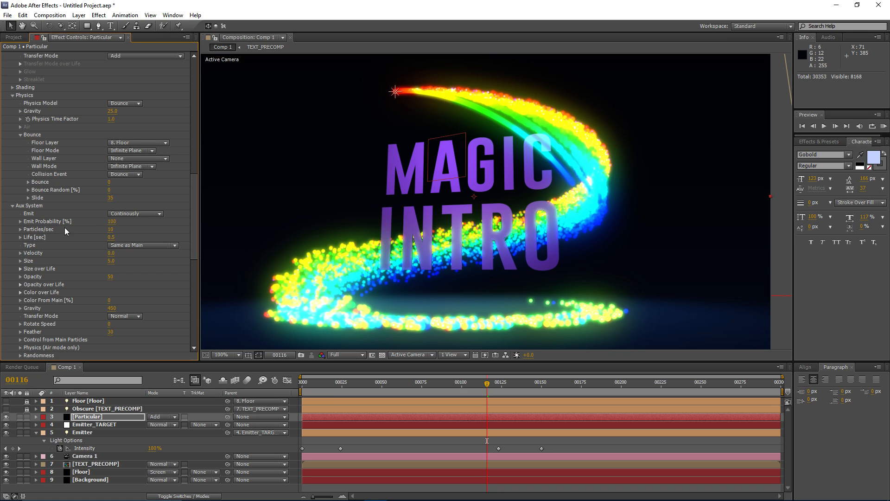
Set the Aux System's Emit Probability to 25% and its particle Life to 1 second.
click(111, 222)
text(25)
key(Return)
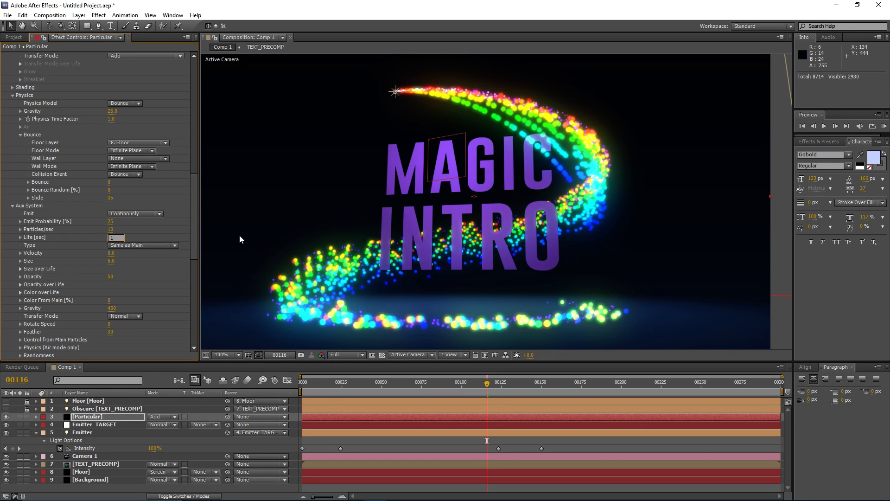
key(Return)
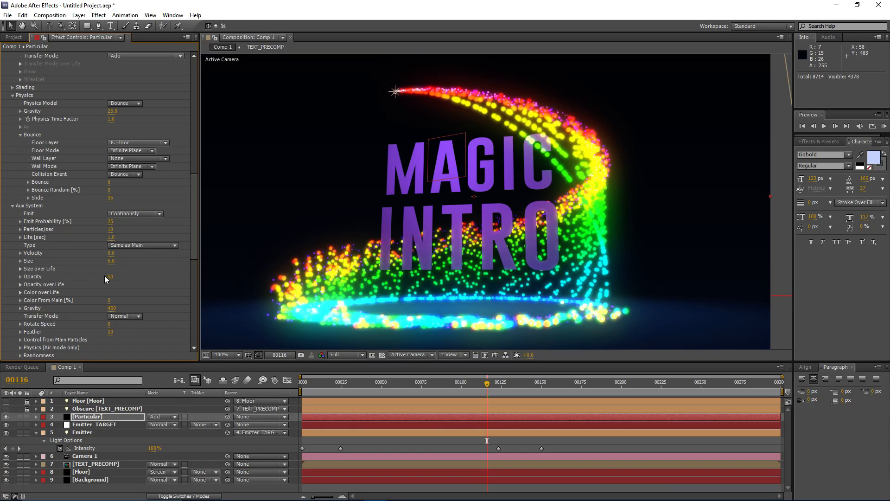
Set the Aux System particles' Size to 1.4 and their Velocity to about 33.
click(109, 261)
text(1)
key(Return)
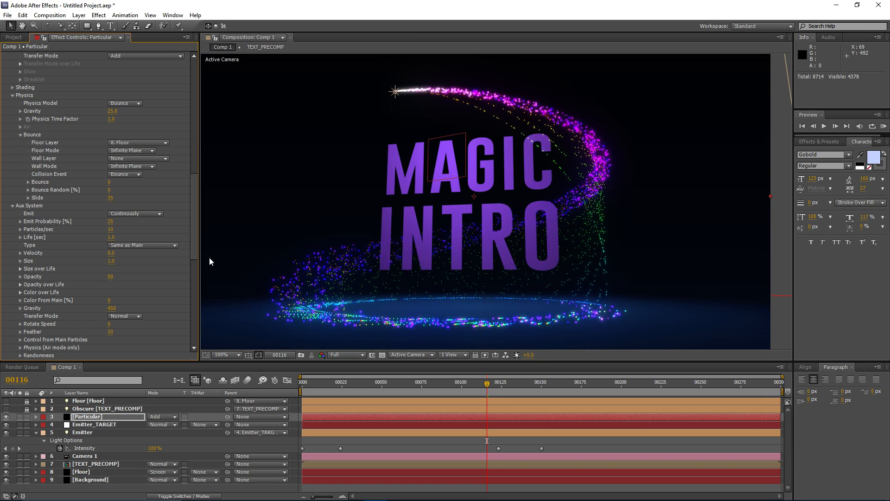
click(112, 262)
key(Return)
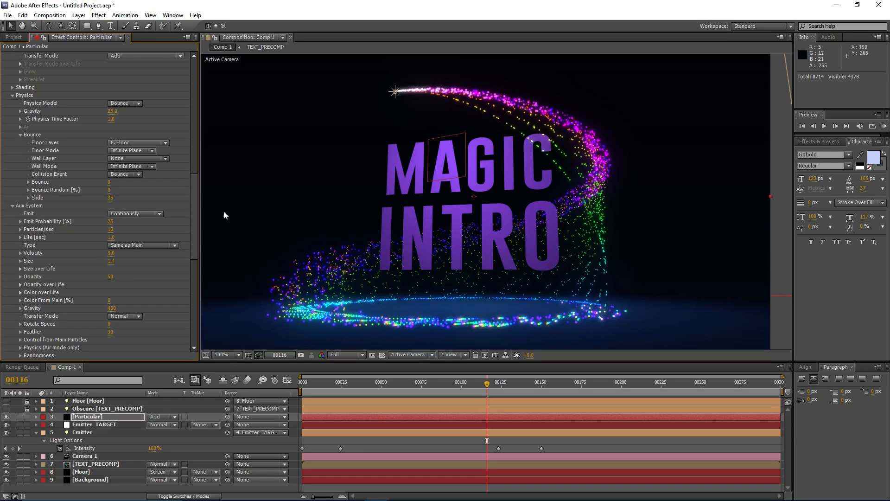
drag(113, 253, 133, 260)
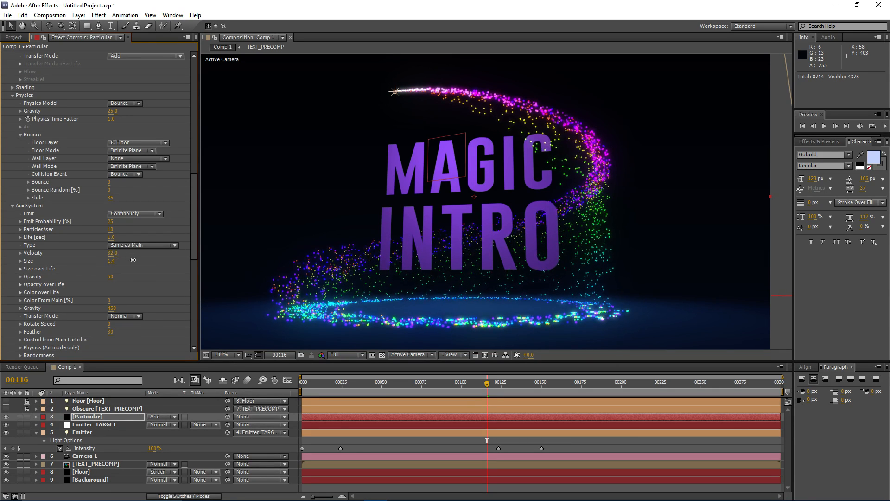
Try an Aux System particle Life of 0.6 seconds and check the trail at several frames of the animation.
drag(472, 393, 428, 392)
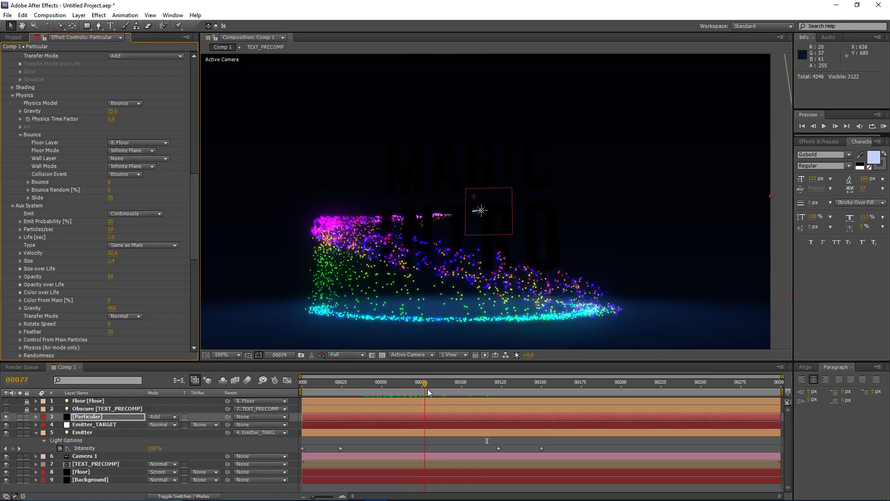
click(110, 238)
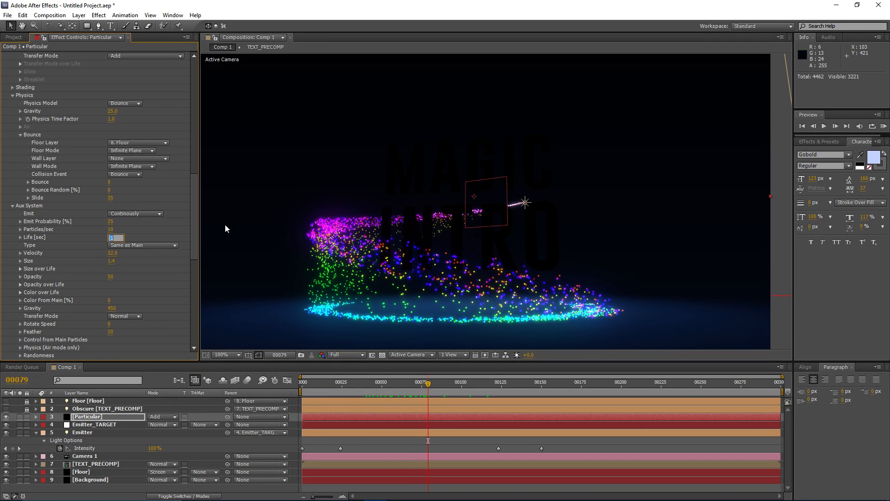
key(Return)
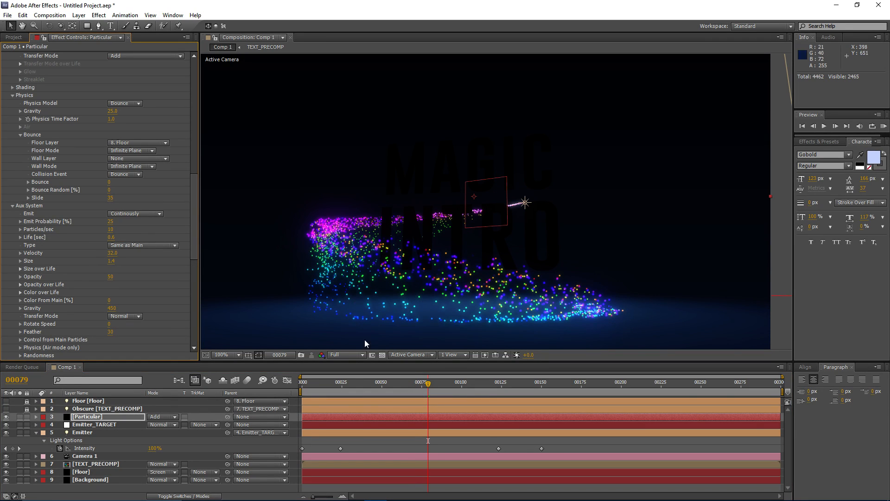
click(467, 392)
mouse_move(467, 392)
mouse_down()
mouse_move(556, 394)
mouse_move(449, 393)
mouse_up()
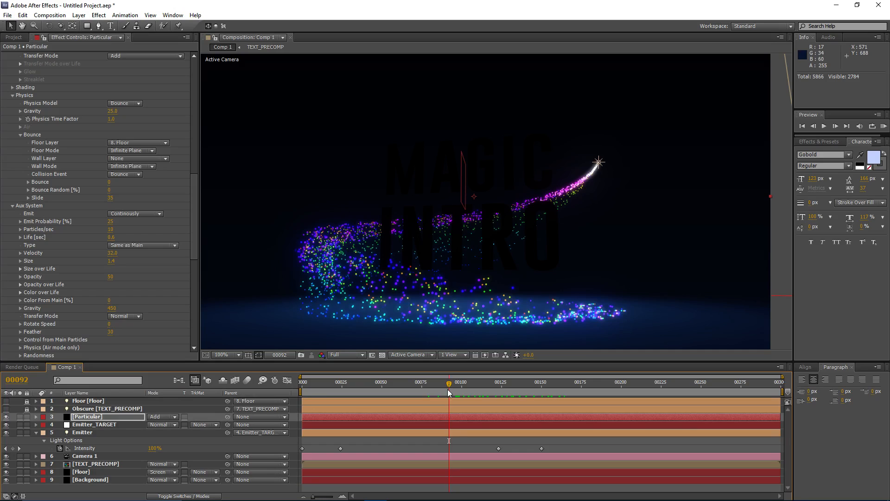
drag(449, 393, 396, 393)
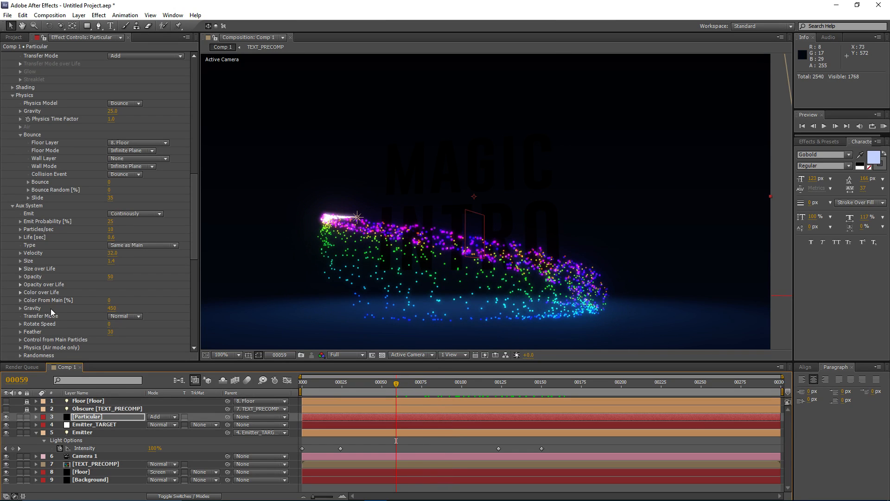
Set the Aux System's Gravity to 250 and its particle Life to 1 second.
click(112, 308)
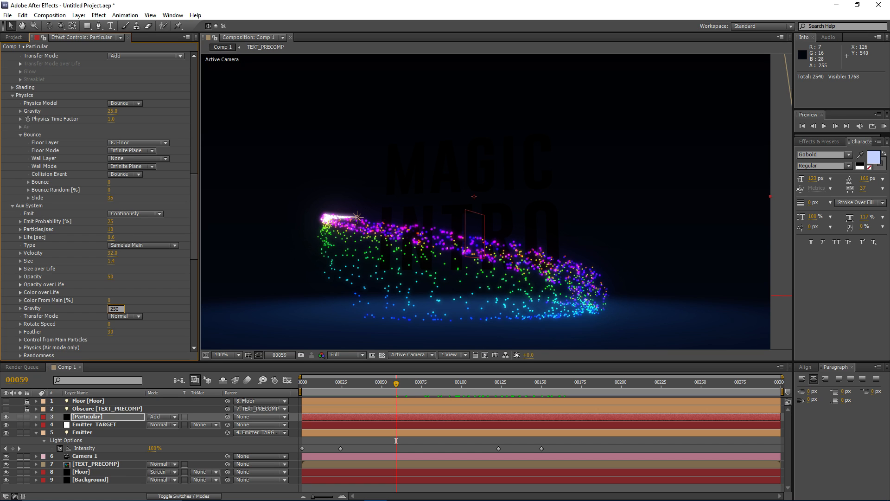
text(250)
key(Return)
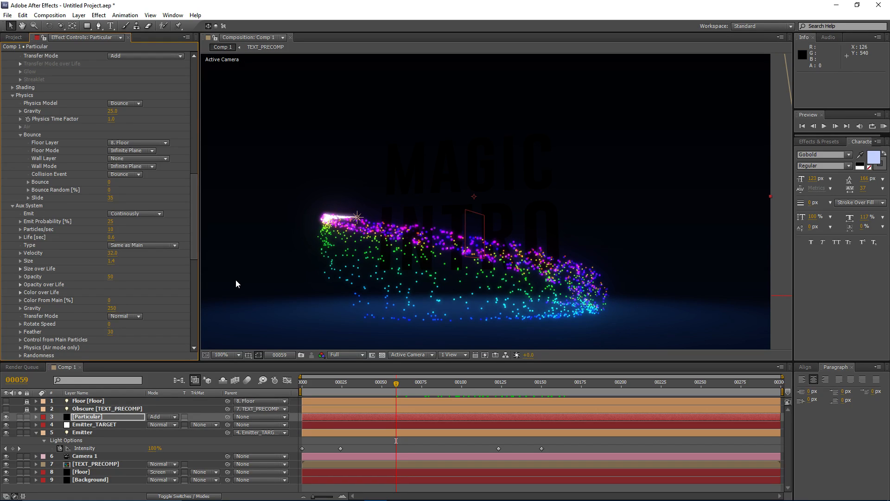
drag(396, 392, 472, 392)
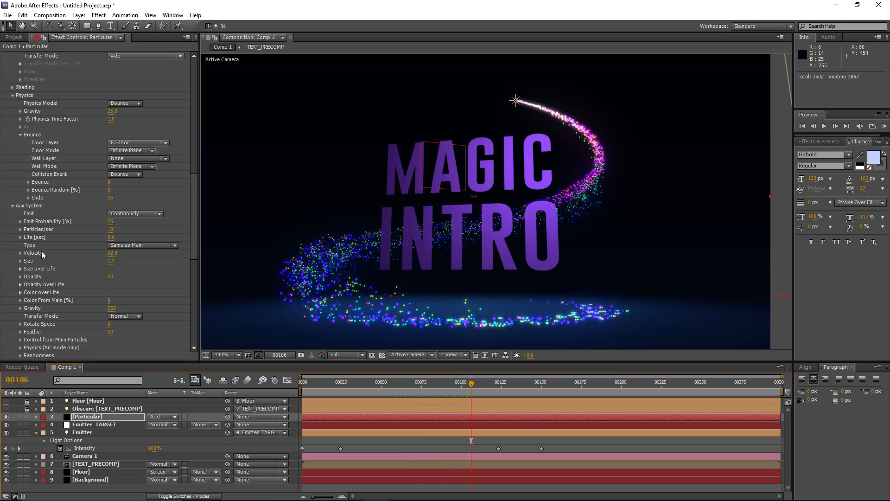
click(111, 237)
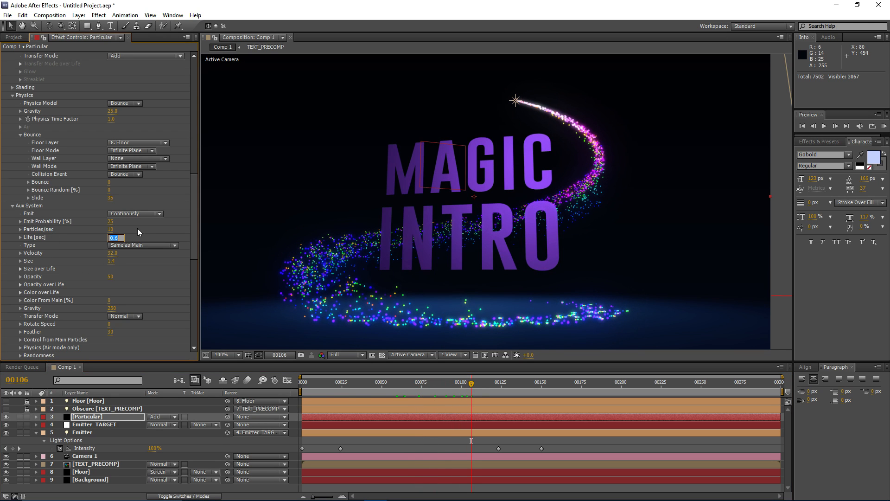
key(Return)
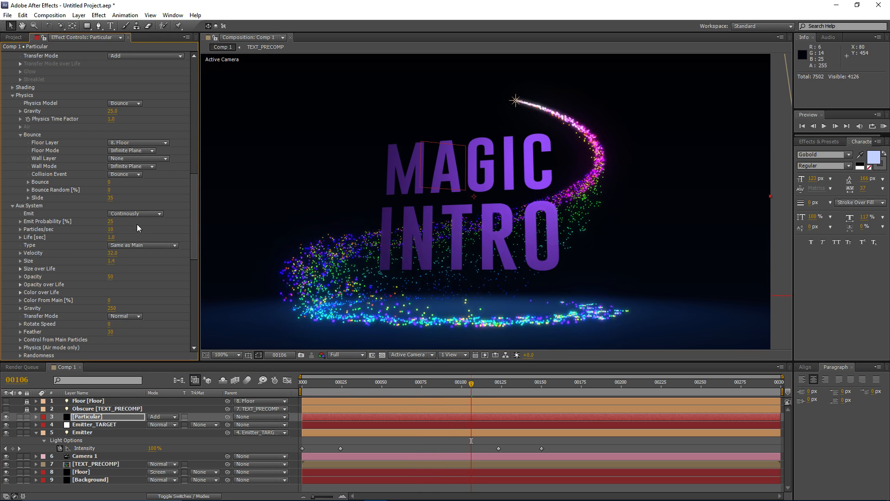
Apply the linear fade-out preset to the Aux System's Opacity over Life and set its particle Life to 1.5 seconds.
click(20, 284)
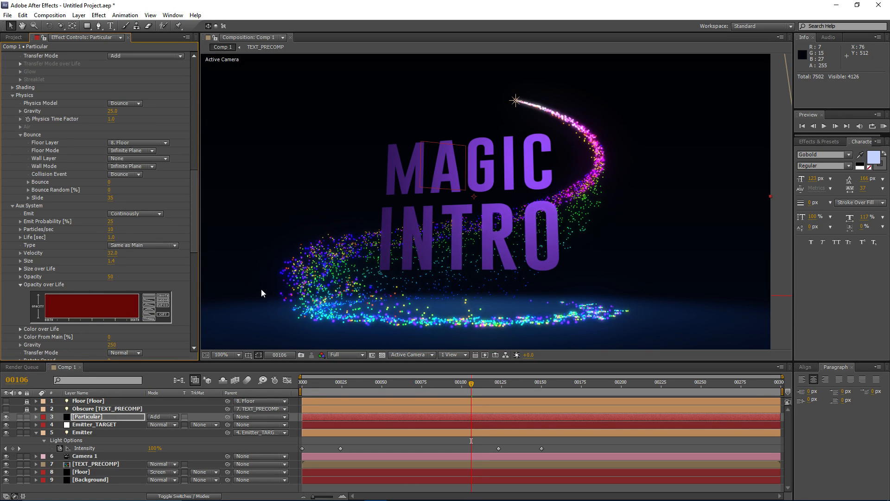
click(146, 304)
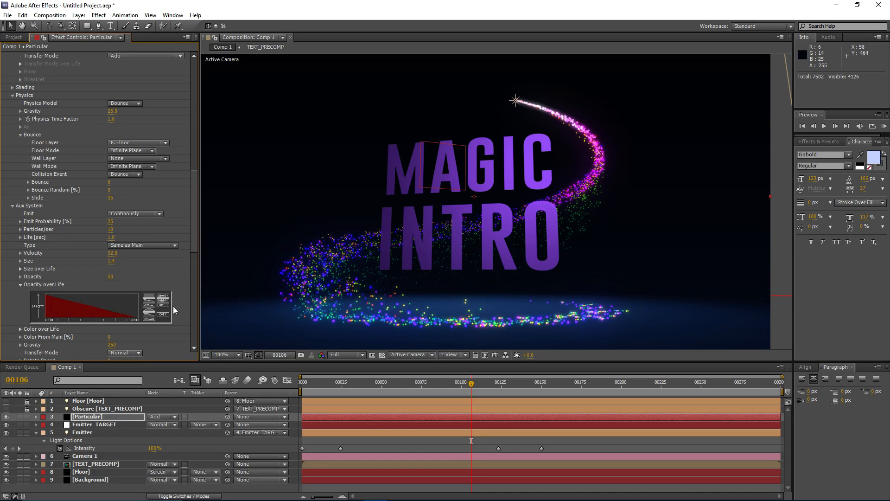
mouse_move(471, 383)
mouse_down()
mouse_move(513, 383)
mouse_move(469, 387)
mouse_up()
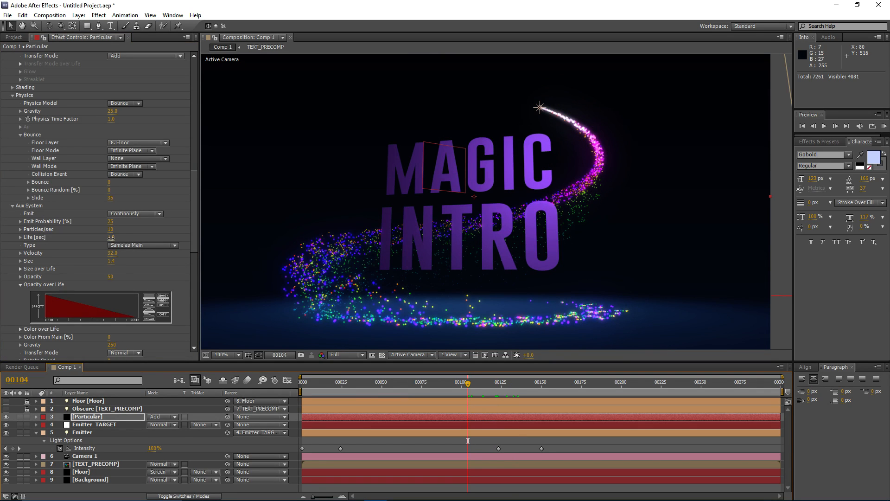
click(111, 237)
text(1.5)
key(Return)
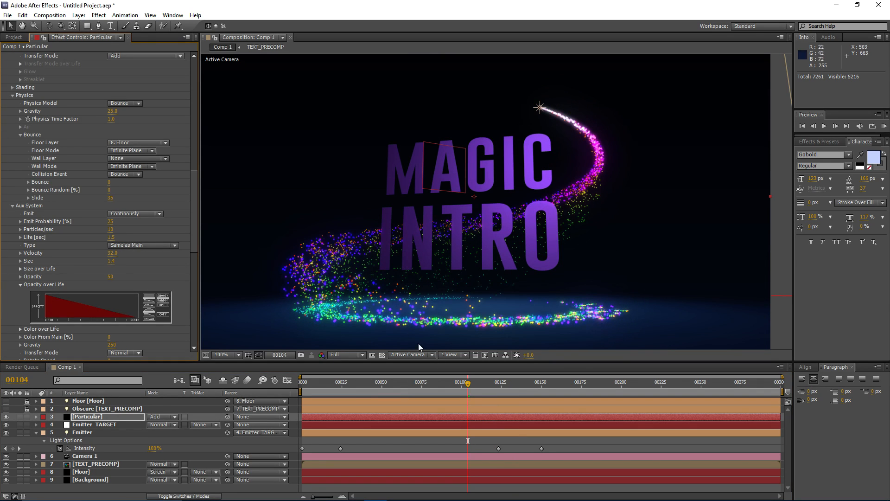
drag(462, 391, 433, 391)
Set the Aux System's Transfer Mode to Add and its Color over Life to the white-cyan-blue gradient preset.
scroll(117, 276, down, 2)
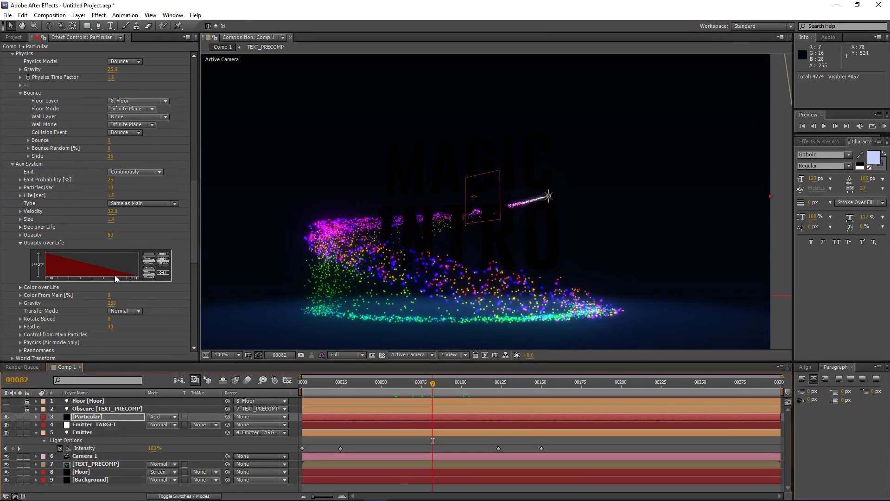
click(117, 312)
click(127, 332)
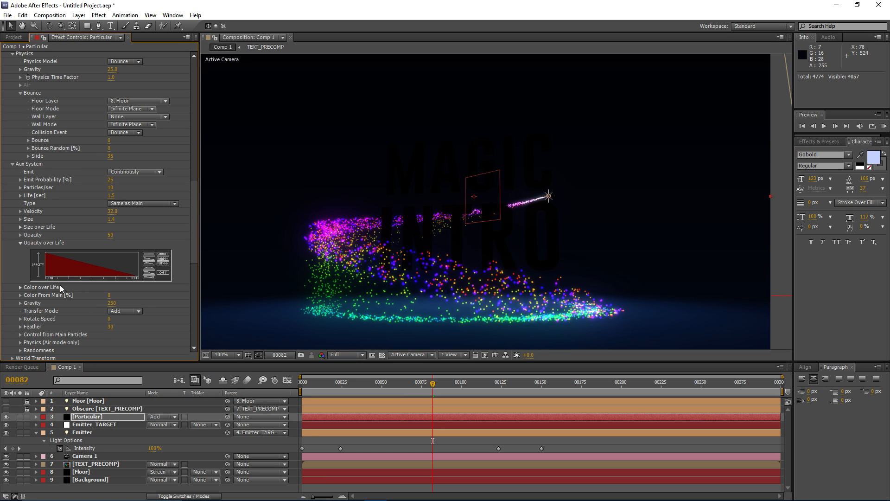
click(20, 287)
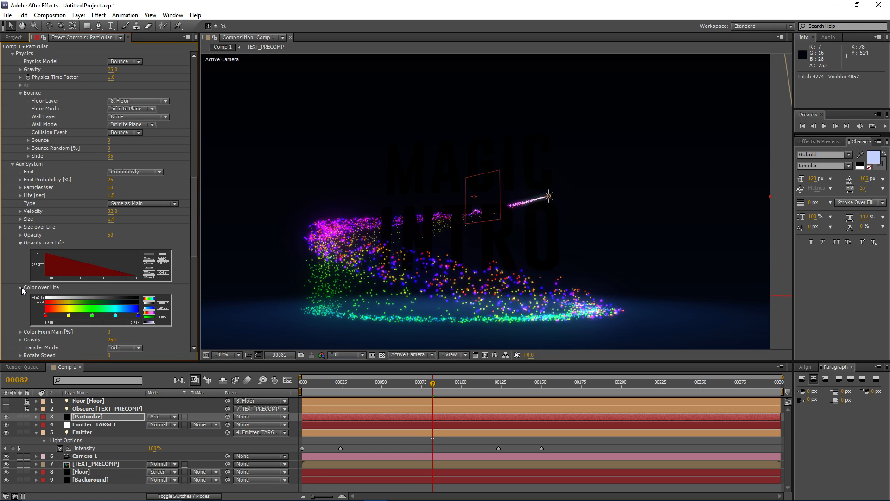
click(147, 310)
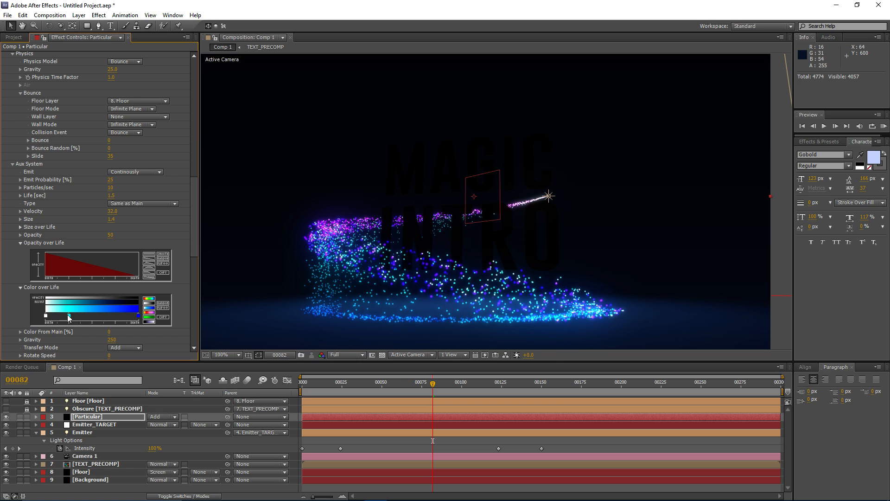
Review the light streak and its falling particles across the animation, then return to frame 118.
drag(432, 389, 501, 388)
scroll(403, 275, down, 1)
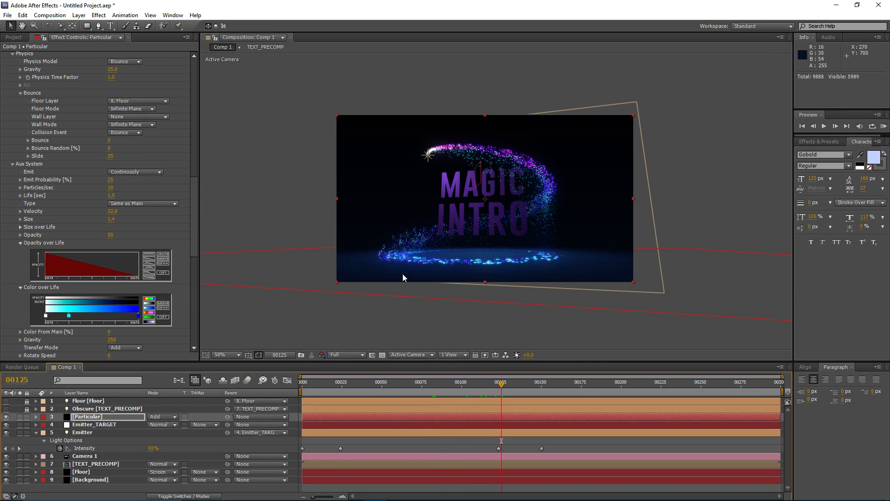
drag(403, 275, 394, 275)
drag(502, 389, 612, 384)
scroll(391, 231, up, 1)
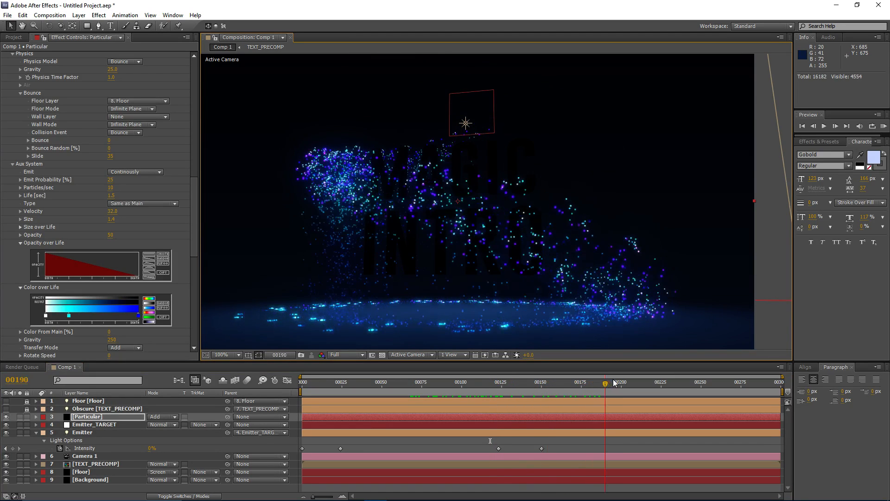
scroll(461, 241, down, 1)
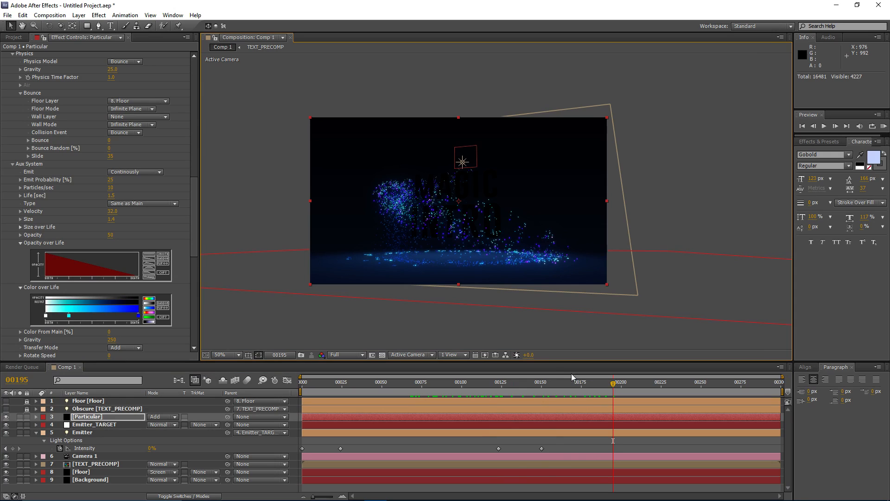
click(463, 164)
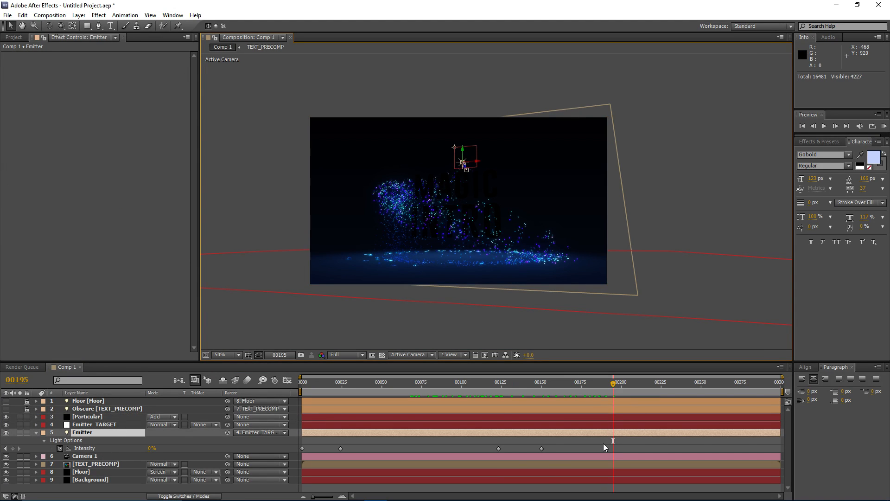
click(604, 447)
key(space)
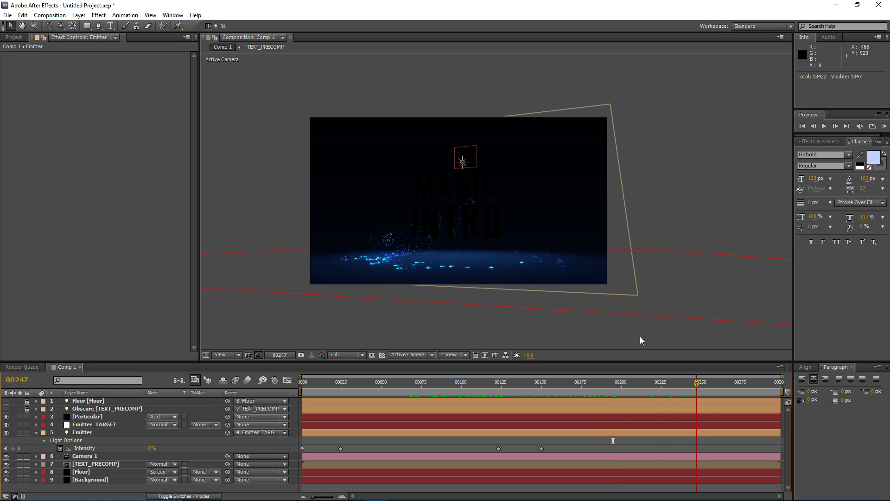
drag(622, 383, 490, 394)
Collapse the Emitter layer and create a new comp-sized black solid named Ambient_Particles.
click(36, 435)
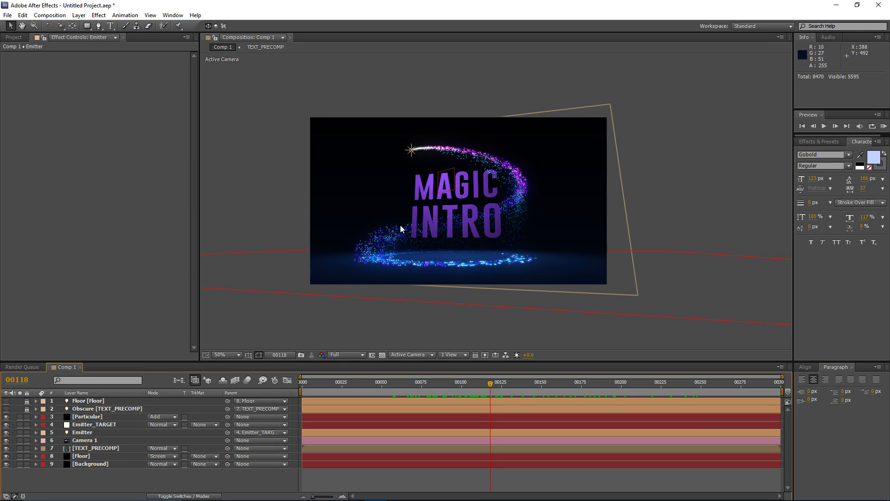
drag(408, 196, 392, 200)
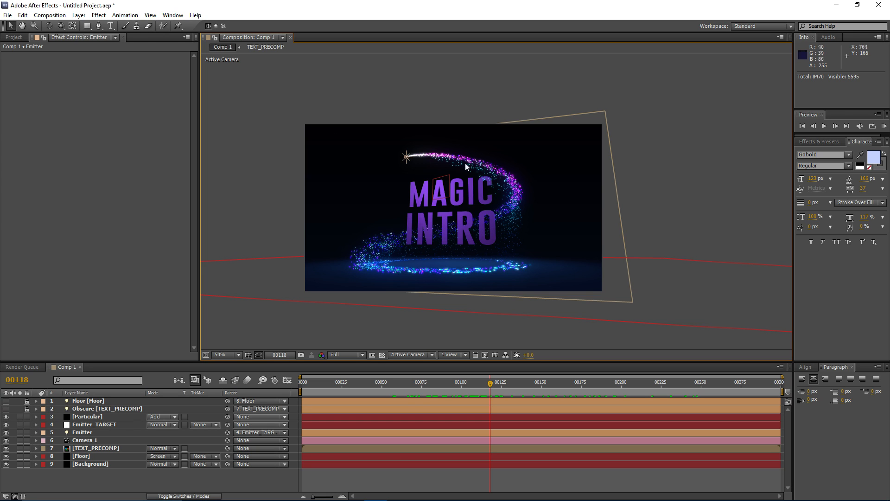
click(79, 15)
mouse_move(116, 26)
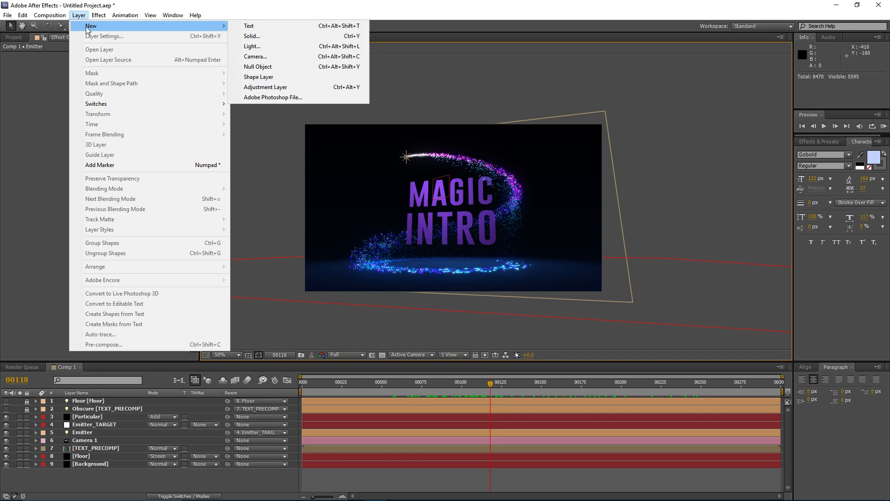
click(289, 37)
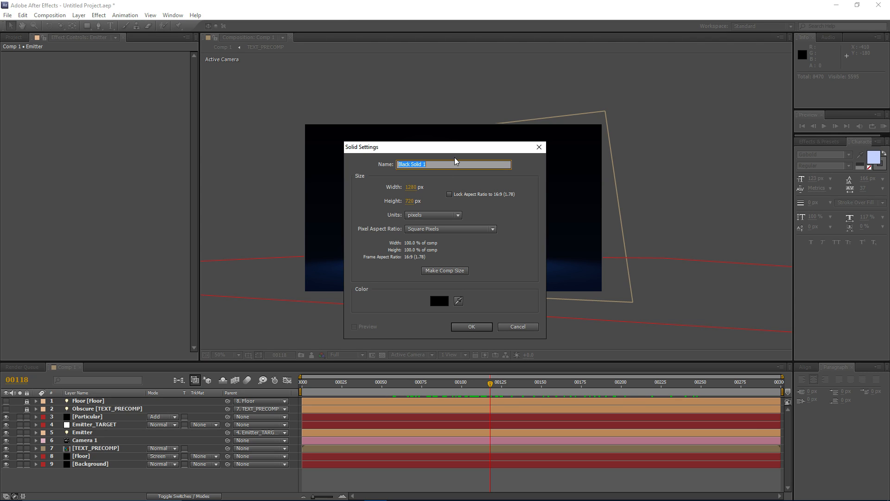
text(Ambient_Particles)
key(Return)
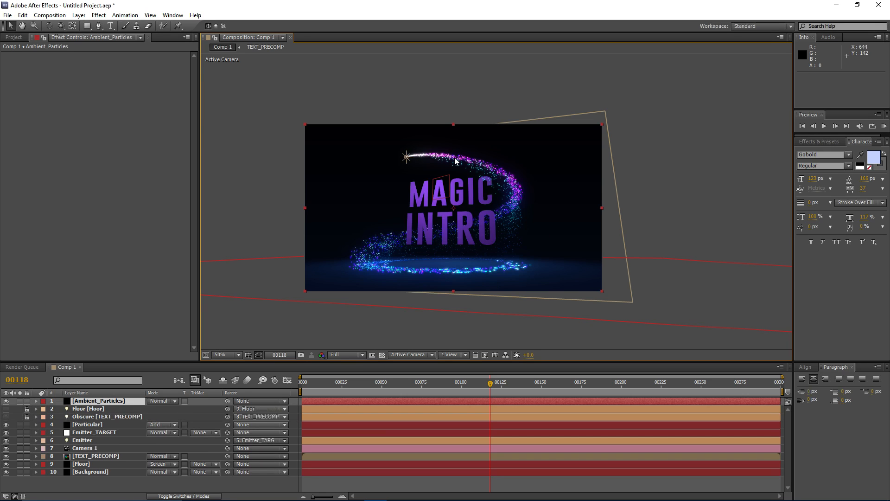
Apply the Trapcode Particular effect to the Ambient_Particles layer, expand its Emitter settings and solo the layer.
click(94, 16)
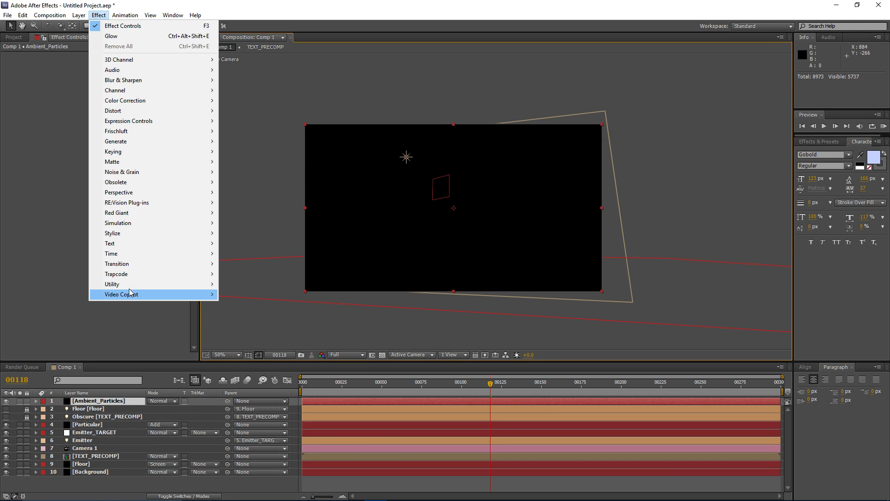
mouse_move(185, 274)
click(246, 295)
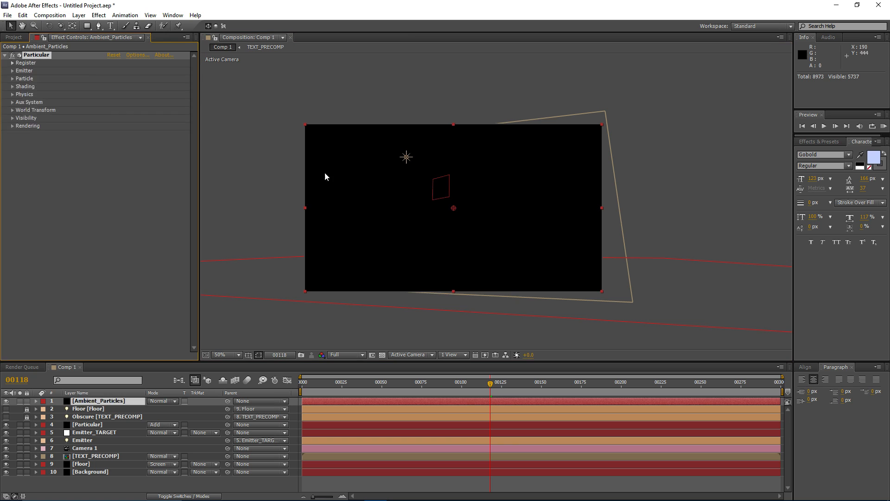
click(12, 71)
click(20, 402)
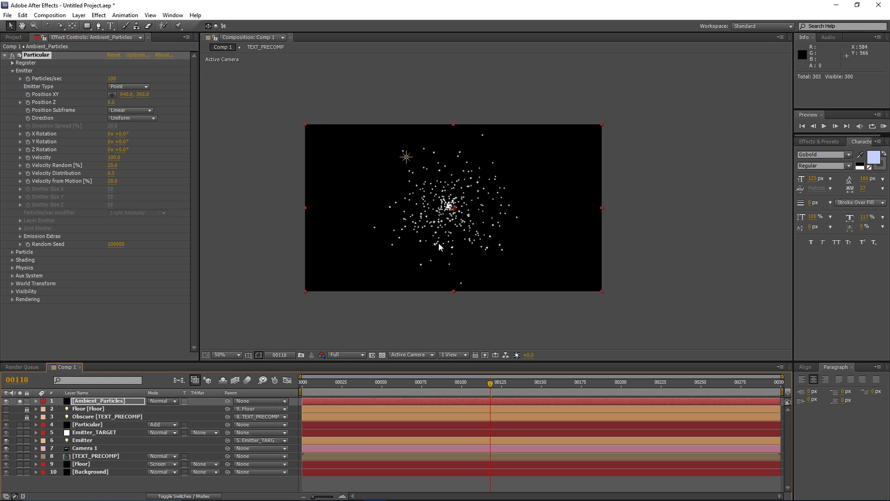
Set the ambient emitter's Velocity to 5 and its Emitter Type to Box.
click(113, 158)
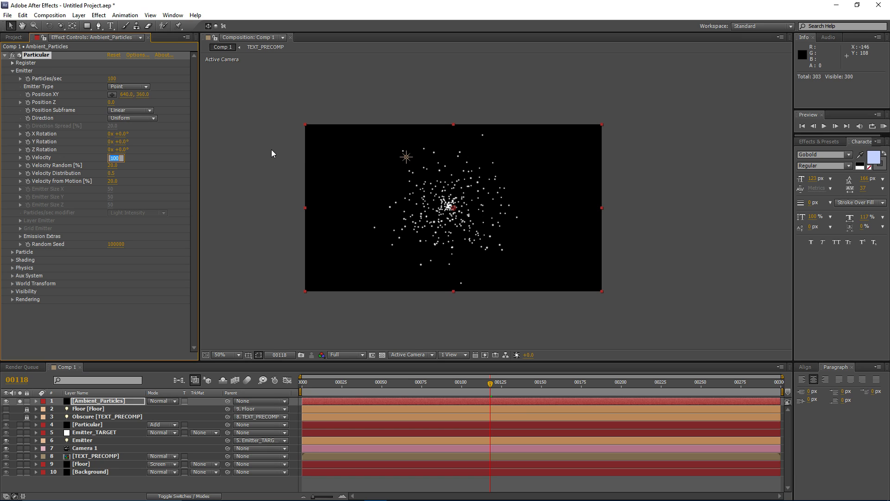
text(5)
key(Return)
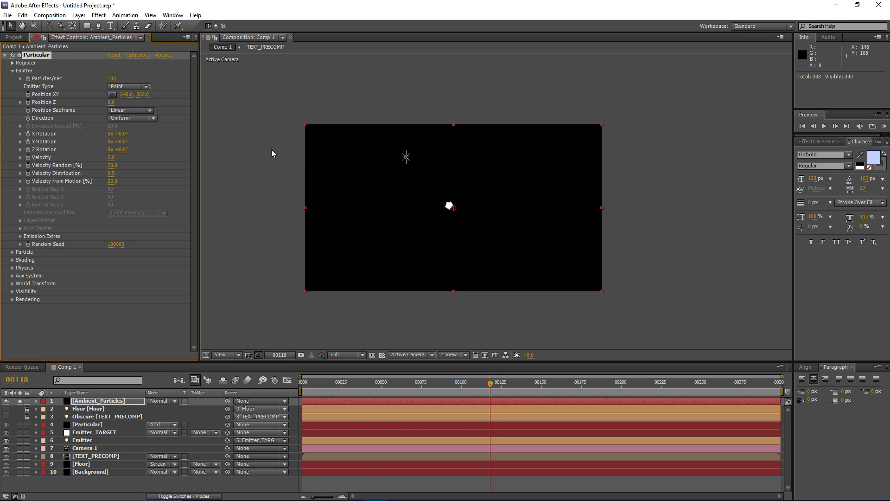
click(128, 87)
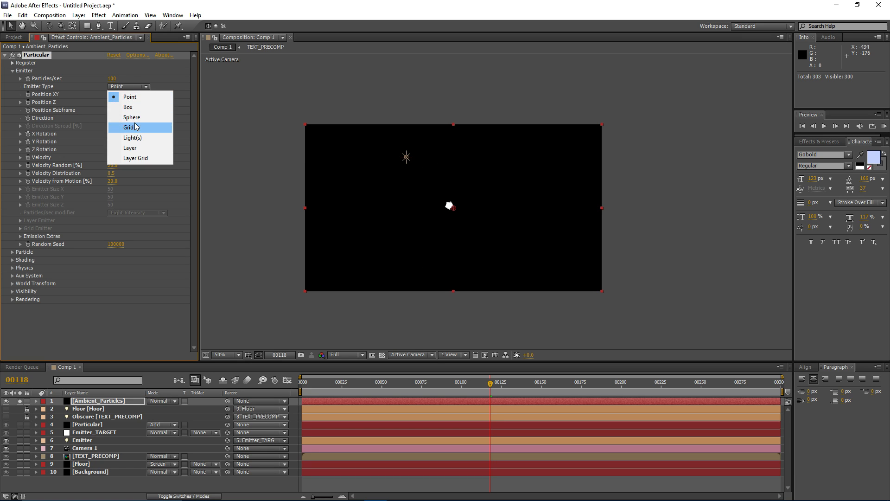
click(129, 107)
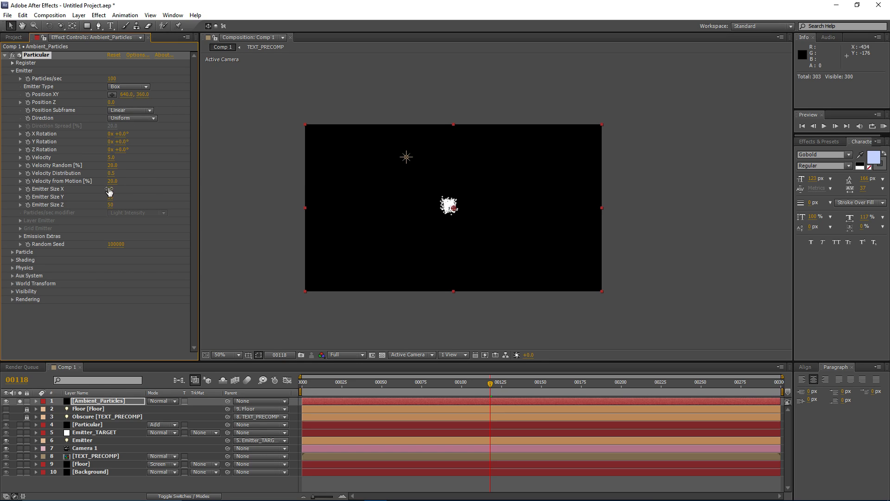
Set the ambient emitter's Size X to 1379, Y to 606 and Z to 1139, and expand the Particle settings.
drag(110, 191, 605, 197)
click(12, 252)
scroll(35, 217, down, 3)
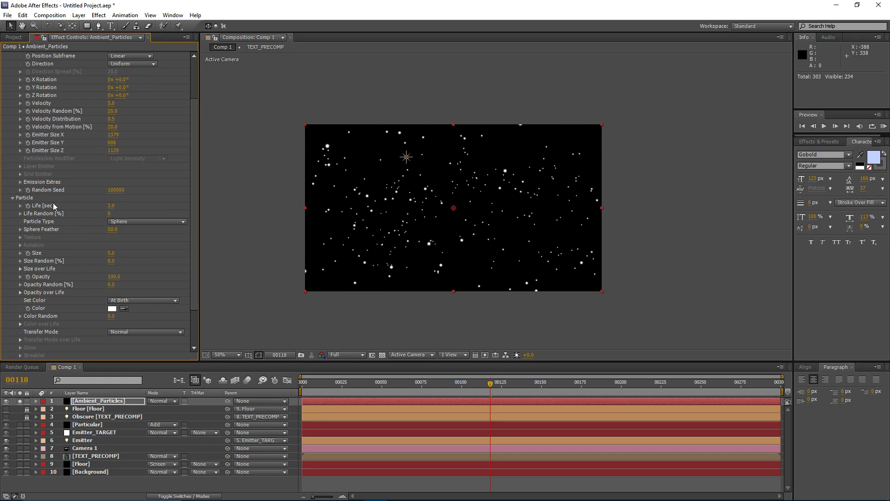
Set the ambient particles' Size to 2, Size Random to 73% and Opacity Random to 66%.
click(111, 253)
key(Return)
drag(147, 262, 151, 262)
drag(111, 285, 142, 284)
scroll(399, 221, up, 2)
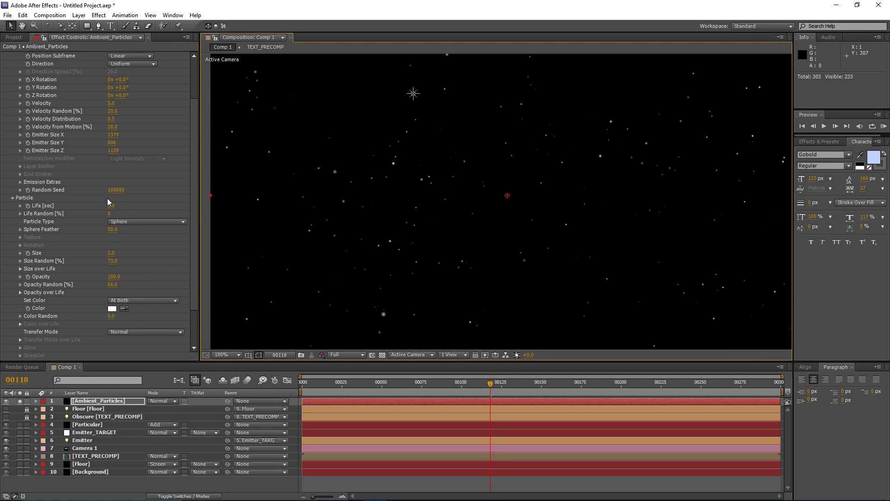
Reduce the ambient particles' Size to 1.3.
click(113, 252)
text(1)
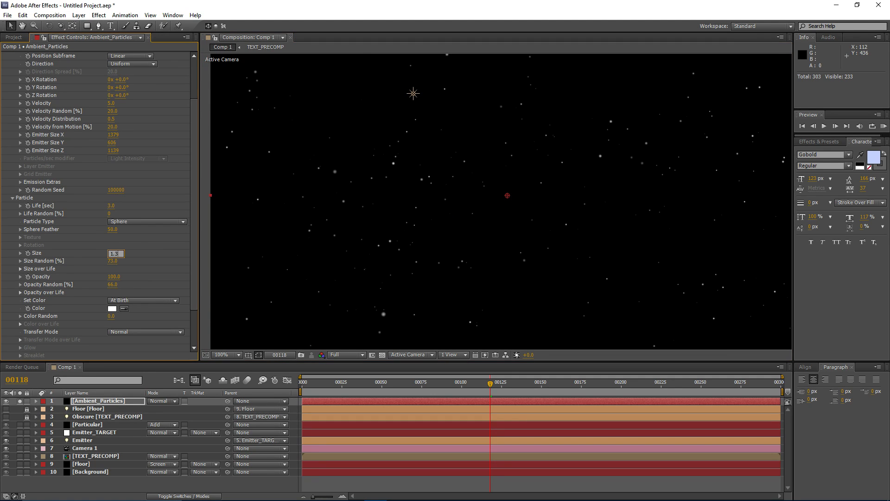
text(.3)
key(Return)
Change the ambient particles' Color to light blue, 00CCFF.
scroll(102, 312, down, 3)
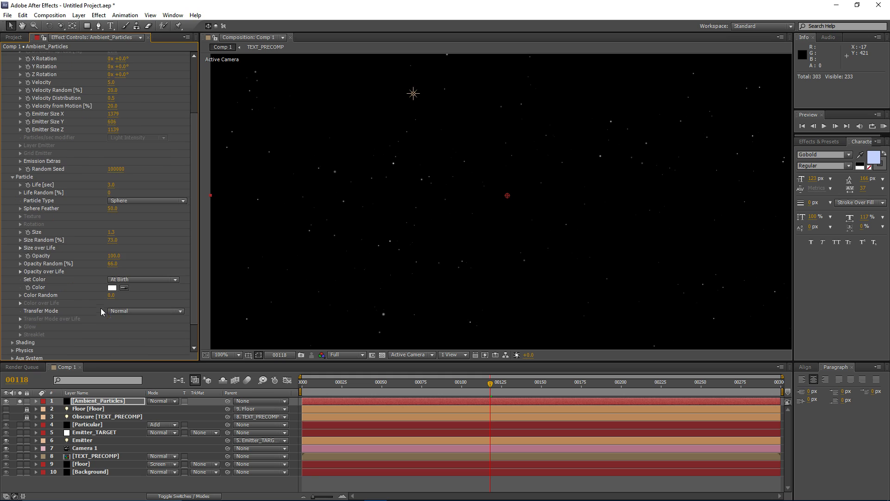
click(113, 289)
click(192, 319)
drag(161, 308, 230, 216)
click(191, 321)
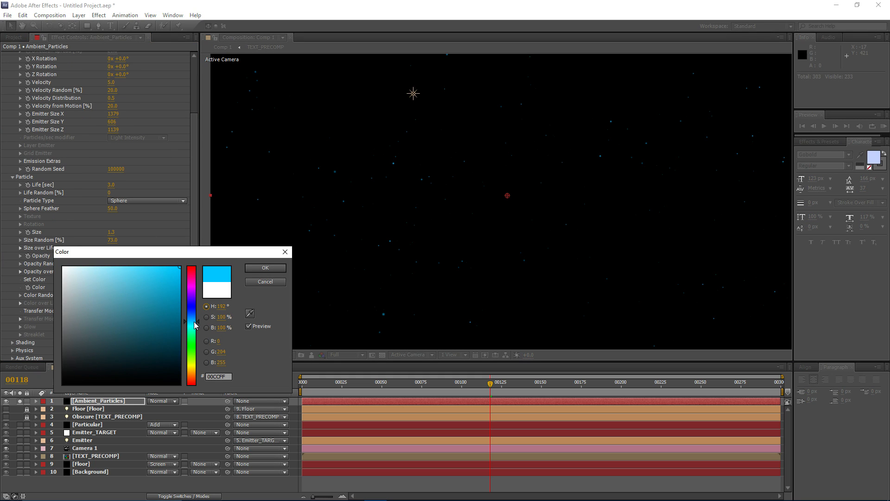
click(265, 268)
Set the Ambient_Particles layer's blending mode to Add and unsolo it.
scroll(441, 215, down, 2)
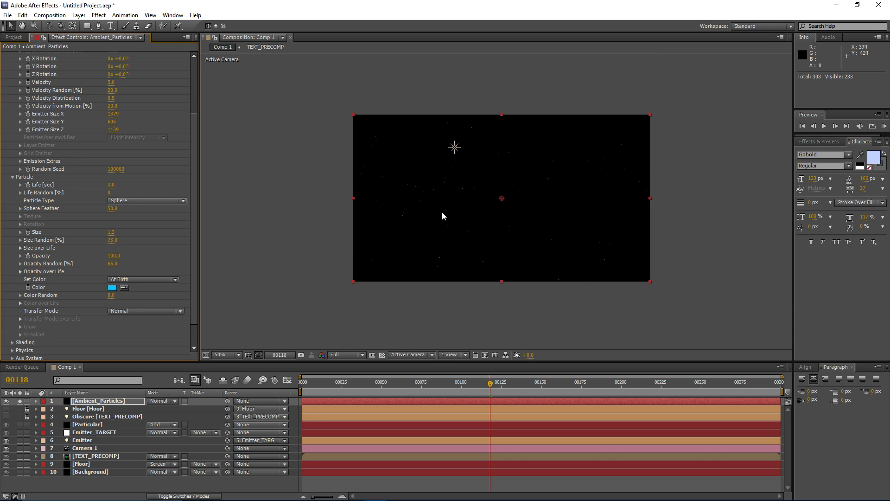
click(117, 400)
click(162, 401)
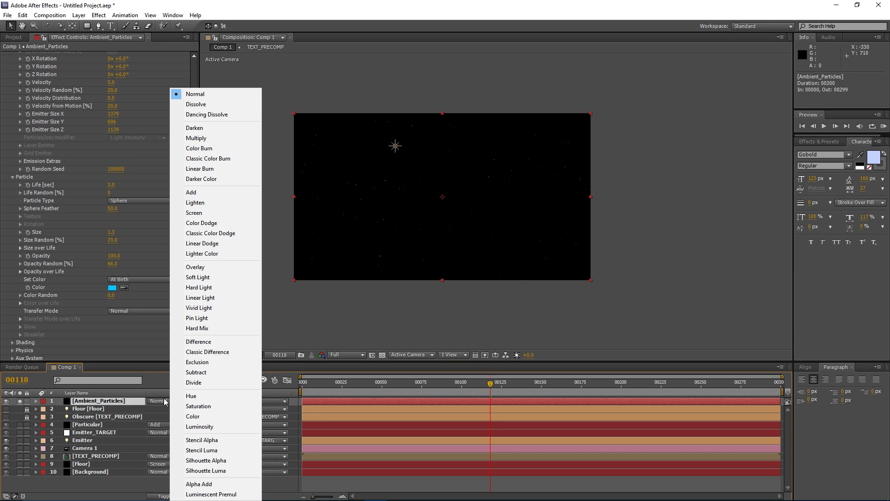
click(191, 192)
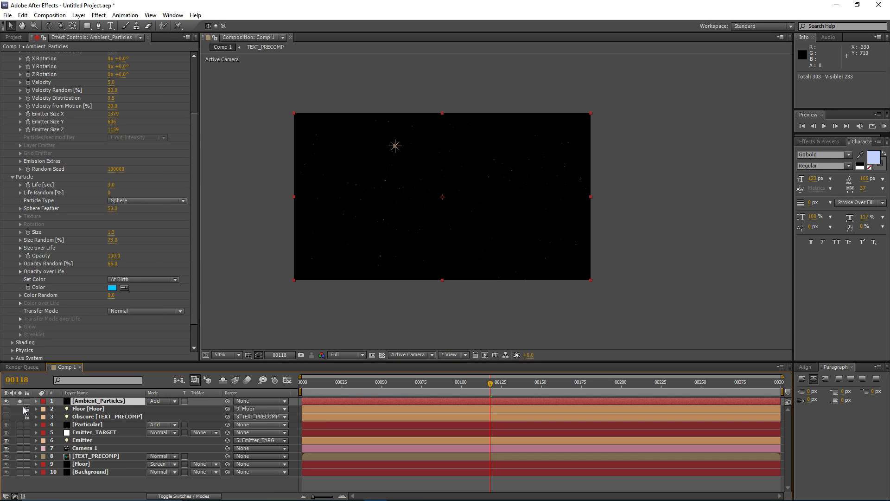
click(19, 401)
Inspect the ambient particles in the full scene and apply the fade-in, fade-out preset curve to their Opacity over Life.
scroll(302, 258, up, 2)
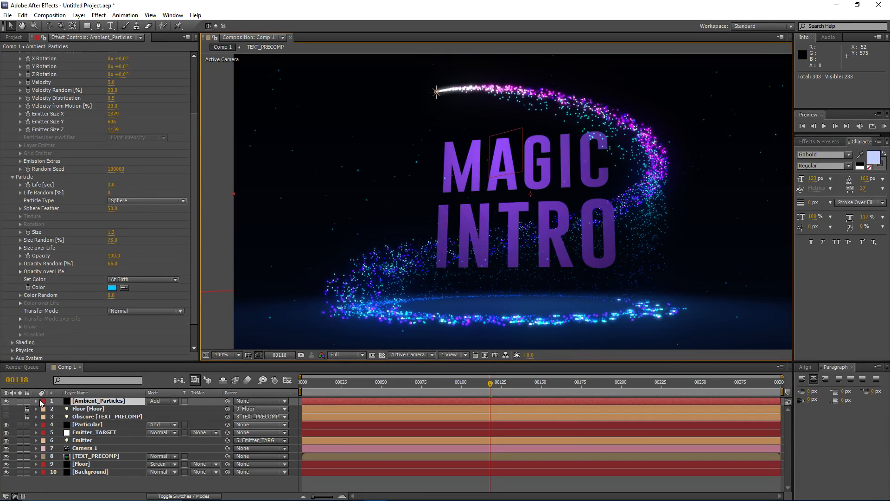
scroll(455, 221, down, 1)
drag(455, 220, 535, 191)
scroll(399, 230, up, 1)
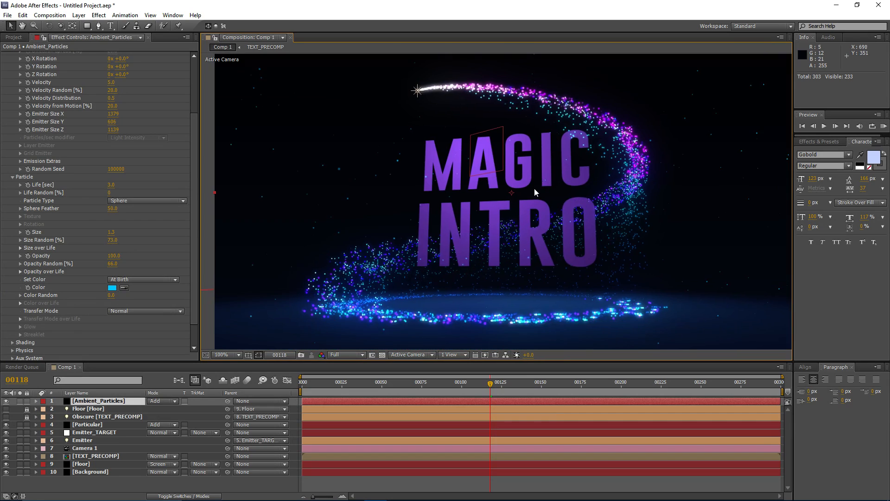
scroll(528, 190, down, 1)
drag(449, 189, 427, 189)
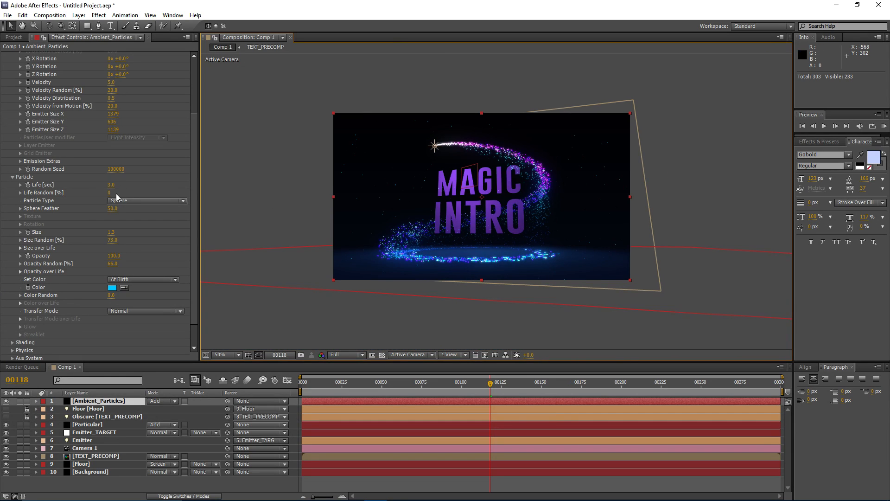
scroll(63, 241, down, 1)
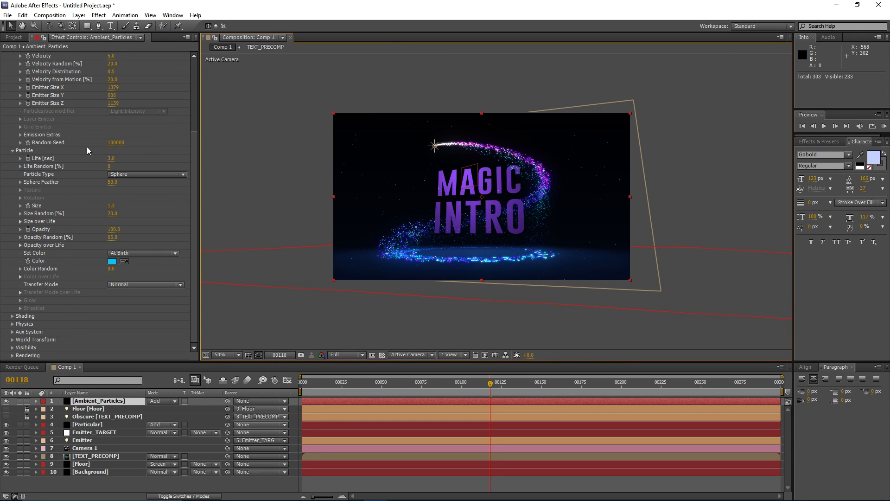
click(21, 246)
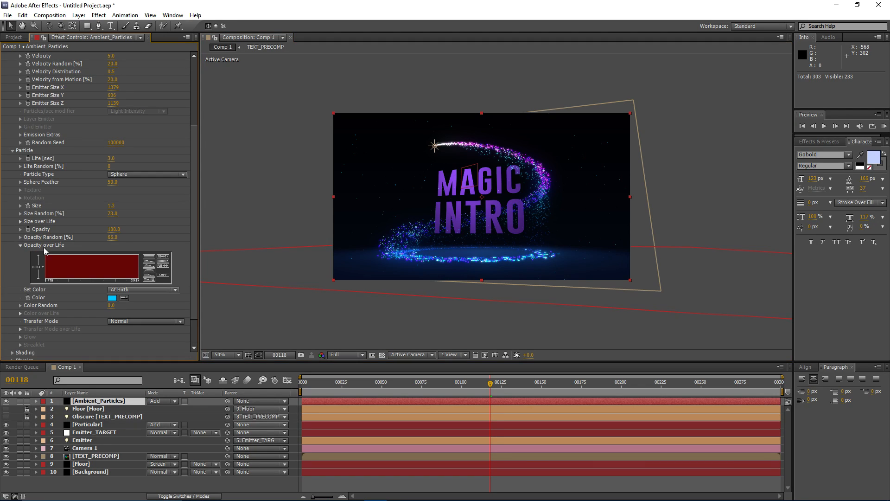
click(149, 275)
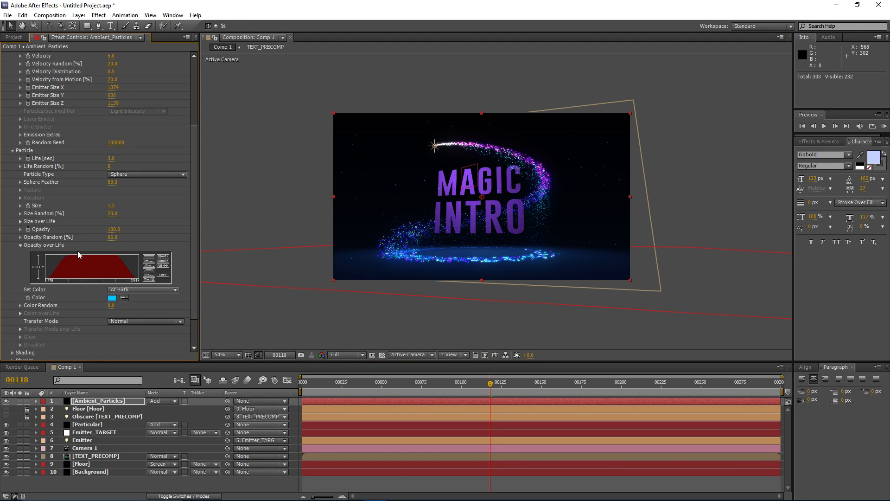
Move to frame 87 and shift the camera's viewpoint slightly around the scene.
drag(518, 392, 441, 390)
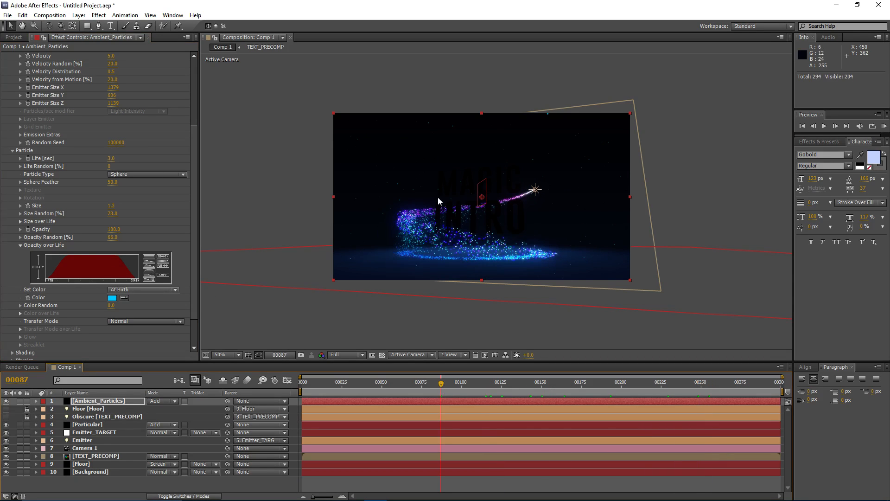
key(c)
key(c)
drag(477, 196, 459, 201)
Set Camera 1's Angle of View to 90 degrees in its camera settings.
click(78, 15)
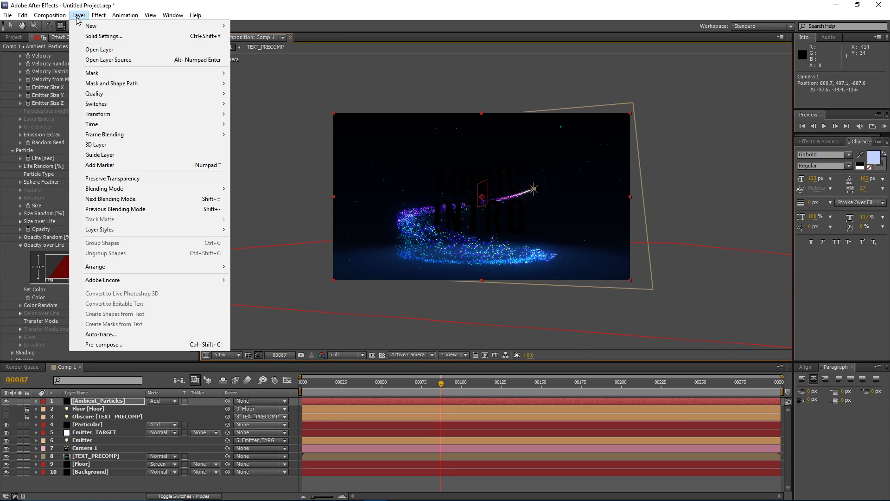
click(88, 4)
click(85, 448)
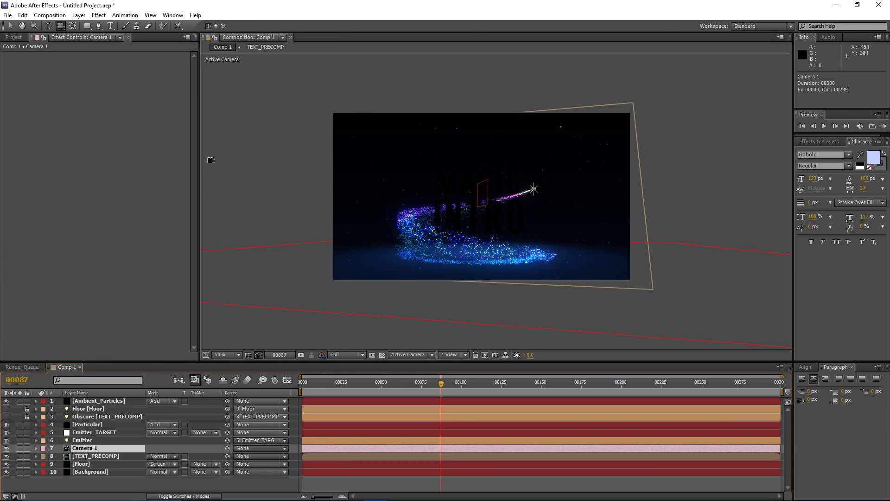
click(77, 15)
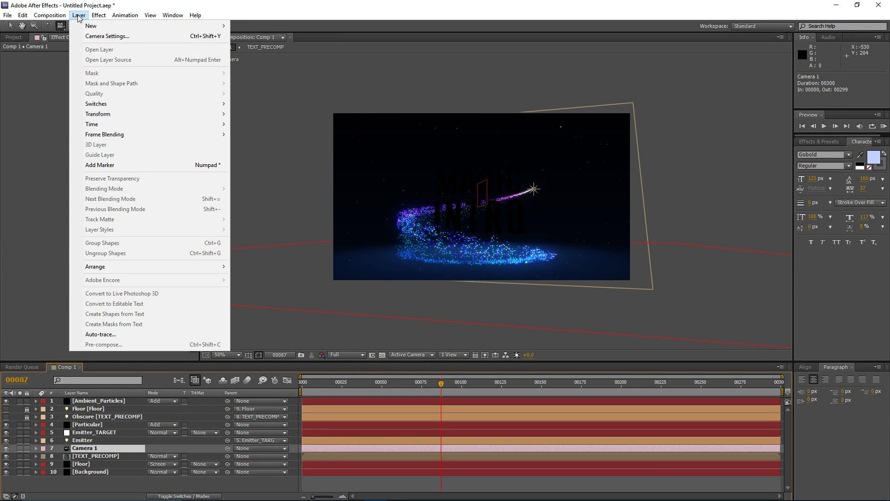
click(91, 37)
click(302, 223)
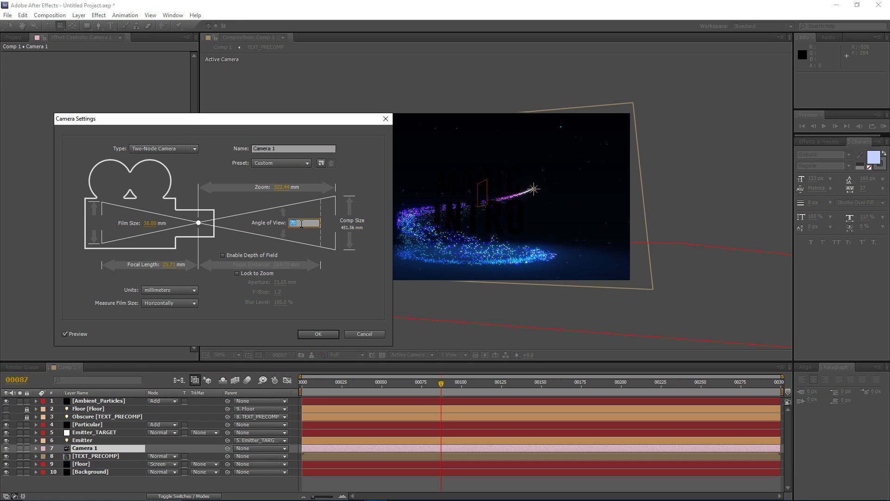
text(90)
key(Return)
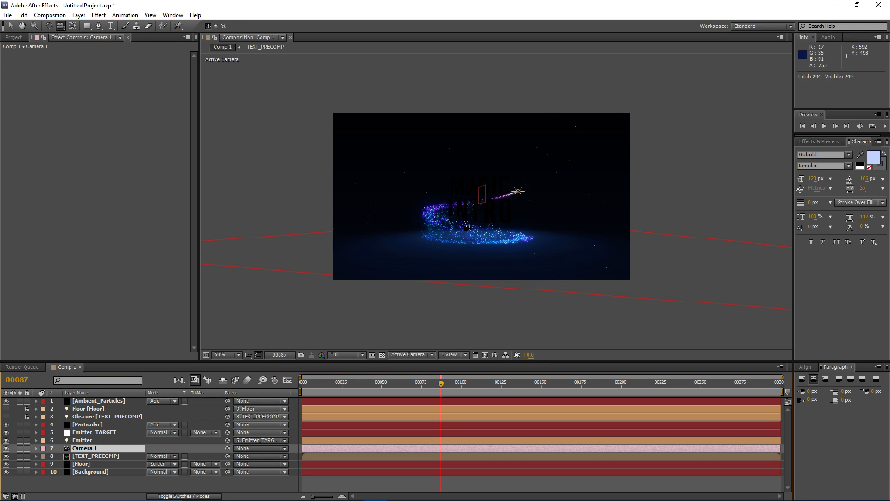
Move Camera 1 closer to the text and orbit it slightly to reframe the light streak.
key(c)
mouse_move(475, 213)
mouse_down()
mouse_move(471, 173)
mouse_move(476, 200)
mouse_up()
key(c)
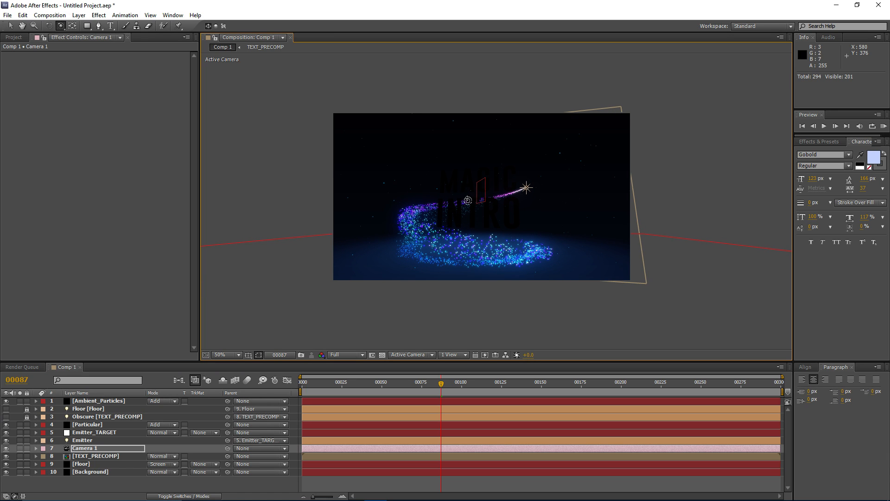
mouse_move(468, 200)
mouse_down()
mouse_move(469, 216)
mouse_move(462, 199)
mouse_up()
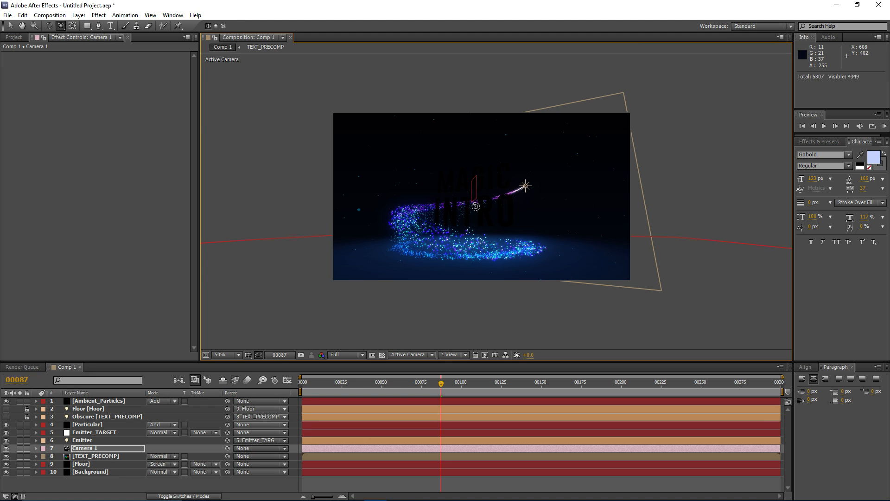
drag(474, 205, 476, 208)
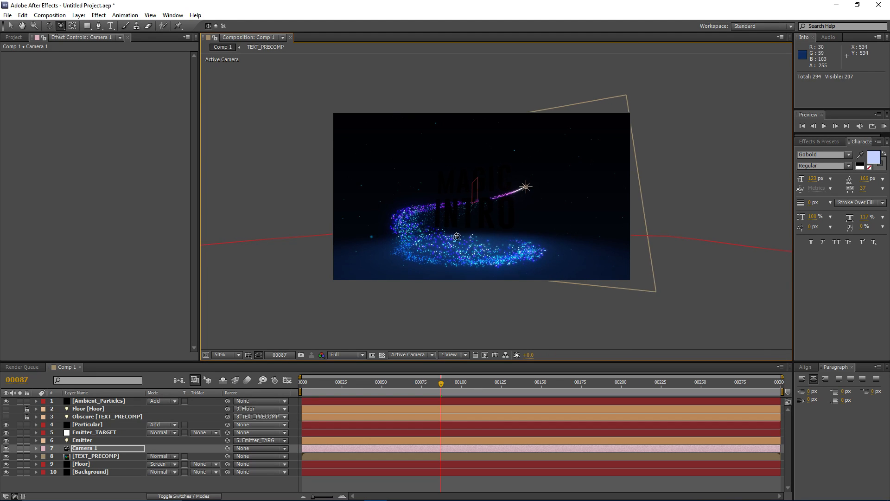
scroll(468, 233, up, 2)
scroll(485, 245, down, 2)
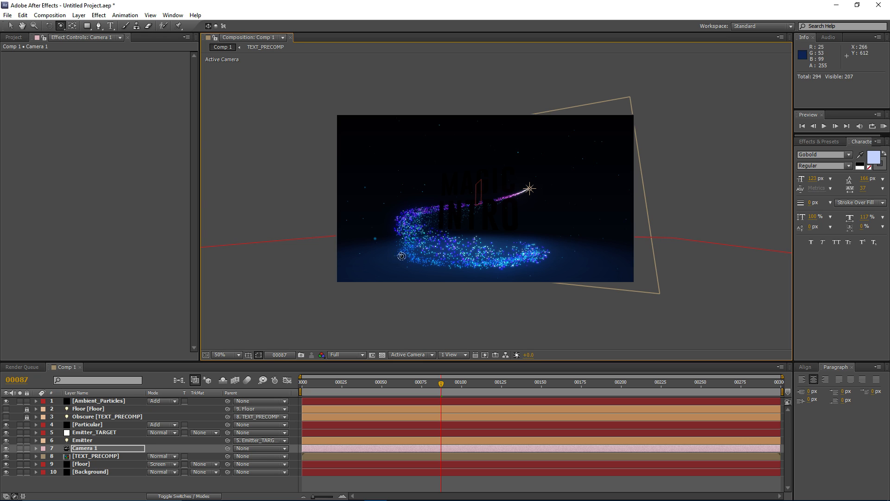
Create a new black solid layer on top of the composition for the lens flare.
click(77, 16)
mouse_move(107, 26)
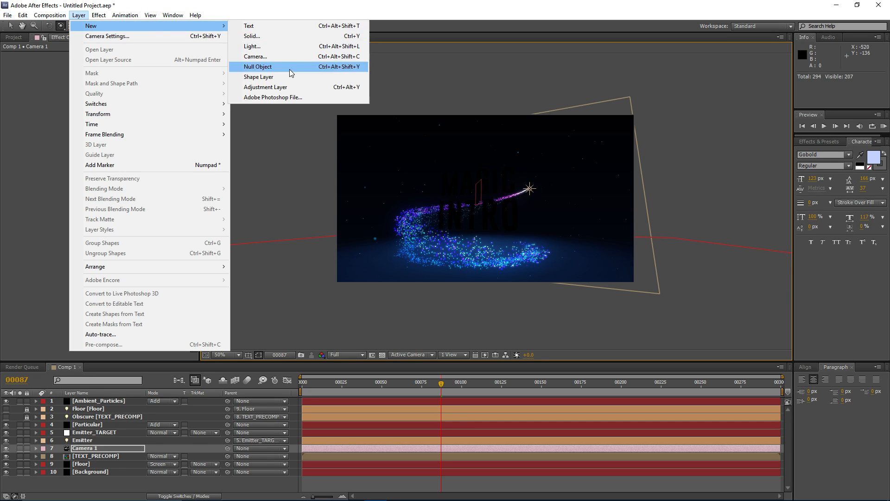
click(270, 36)
click(461, 327)
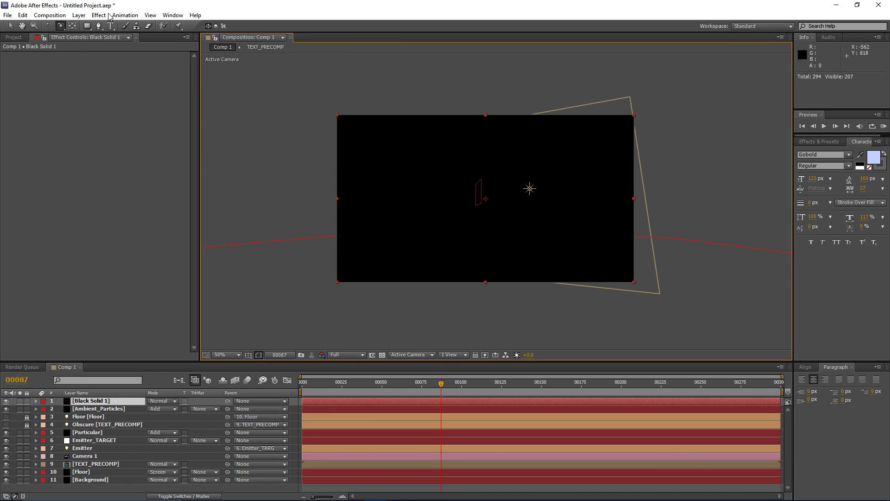
Apply Optical Flares to the new solid and set its positioning Source Type to Track Lights.
click(109, 15)
mouse_move(157, 289)
click(259, 305)
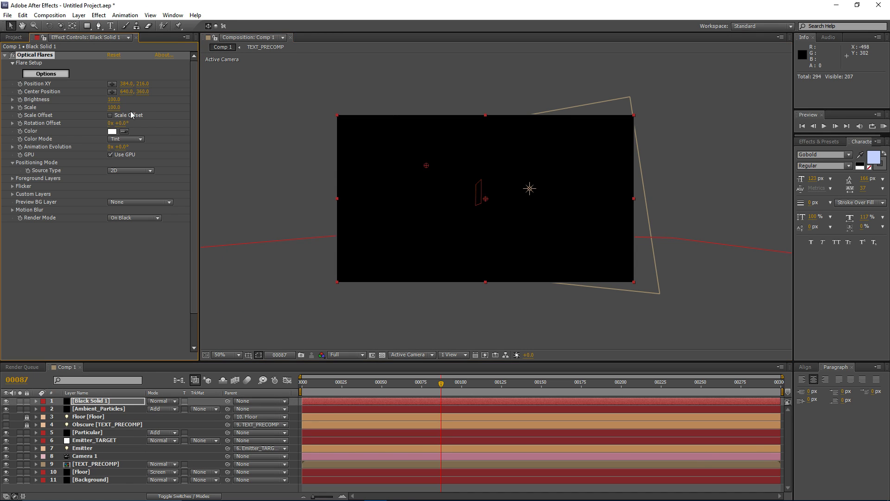
click(124, 171)
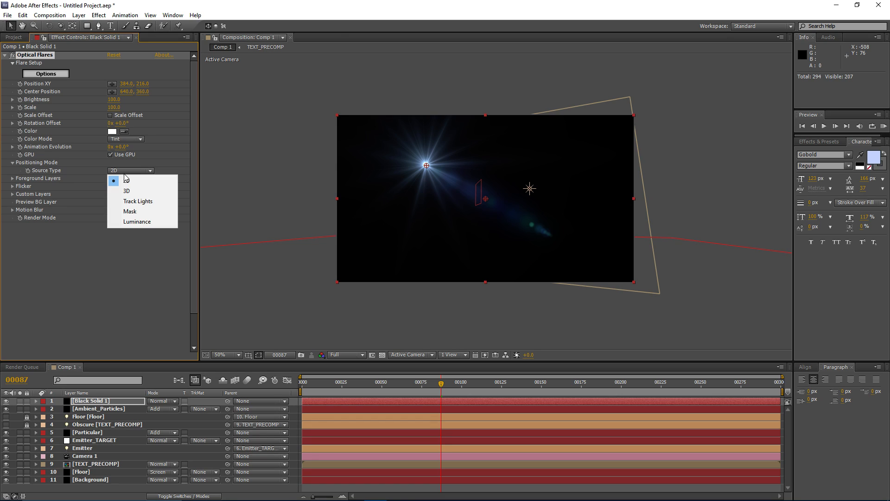
click(147, 202)
Set the flare solid's blending mode to Add.
scroll(152, 407, up, 5)
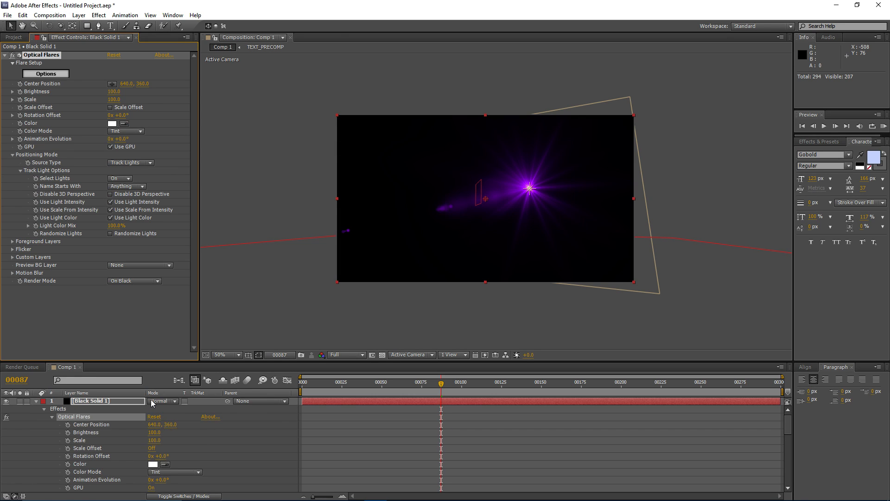
click(151, 399)
click(204, 194)
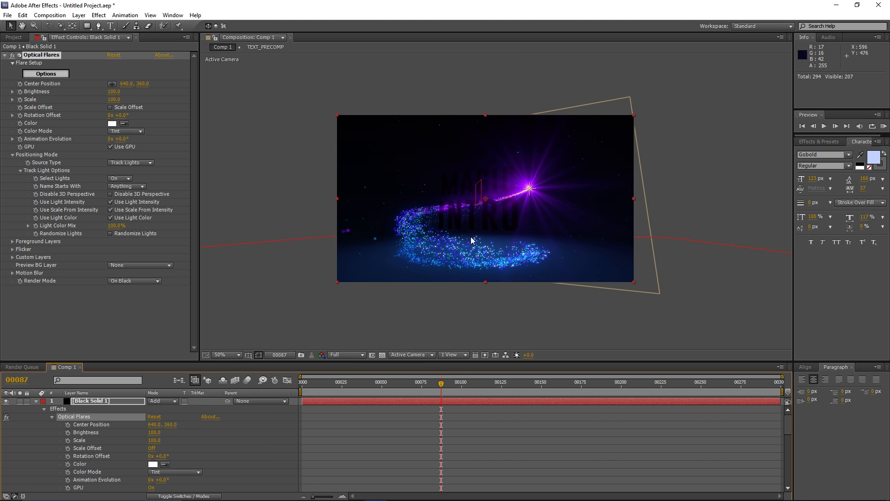
Set the flare's Scale to 35, then collapse and deselect the solid layer.
click(113, 99)
text(35)
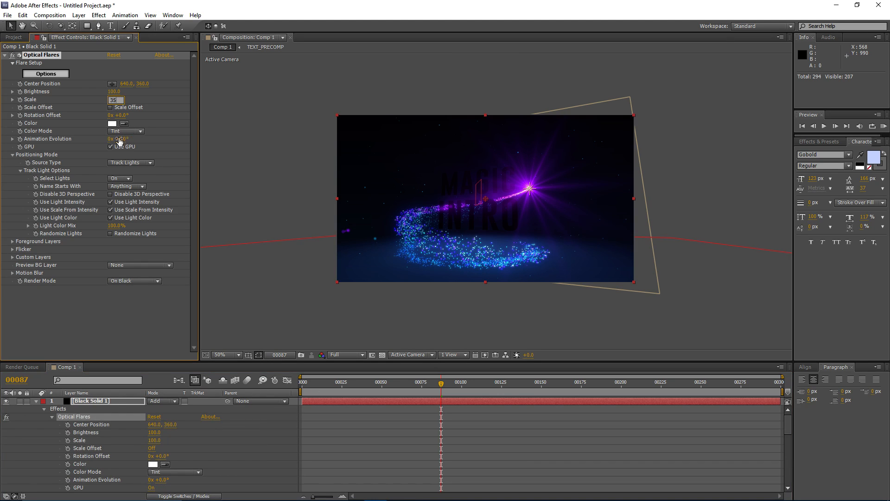
key(Return)
click(36, 401)
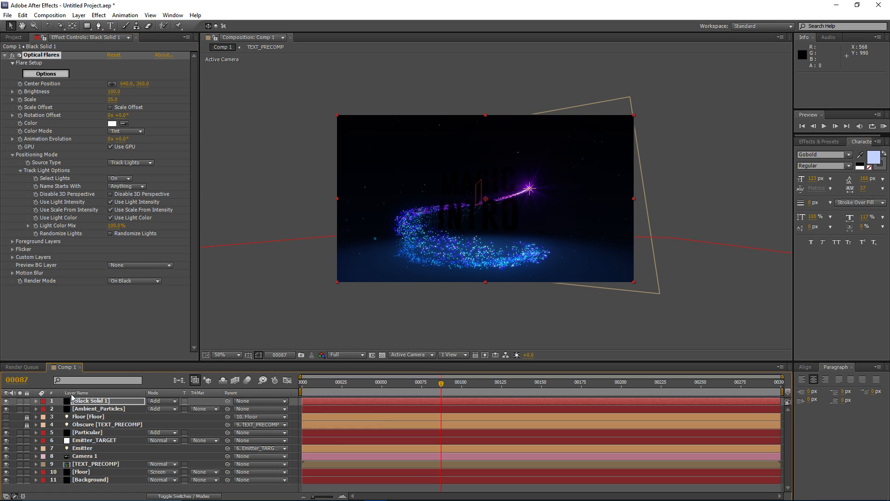
click(294, 453)
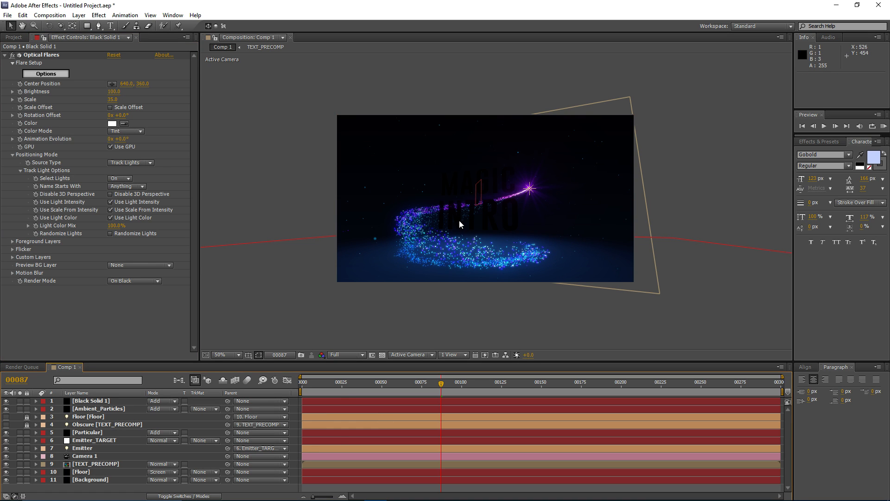
scroll(458, 220, up, 1)
mouse_move(442, 211)
mouse_down()
mouse_move(479, 204)
mouse_move(448, 195)
mouse_move(448, 204)
mouse_move(438, 194)
mouse_up()
scroll(448, 195, down, 1)
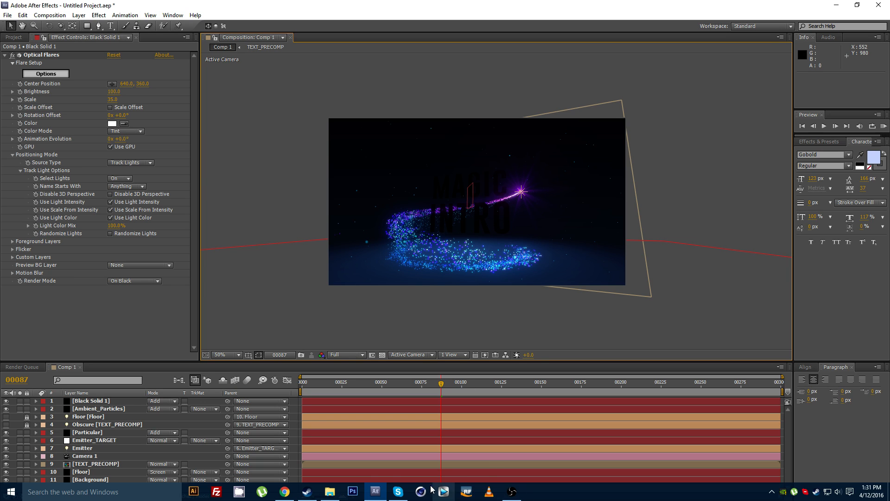
click(510, 492)
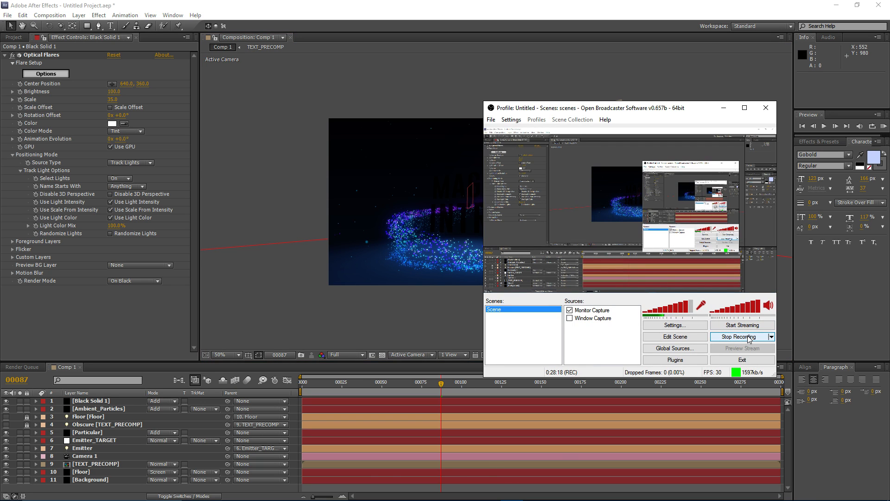